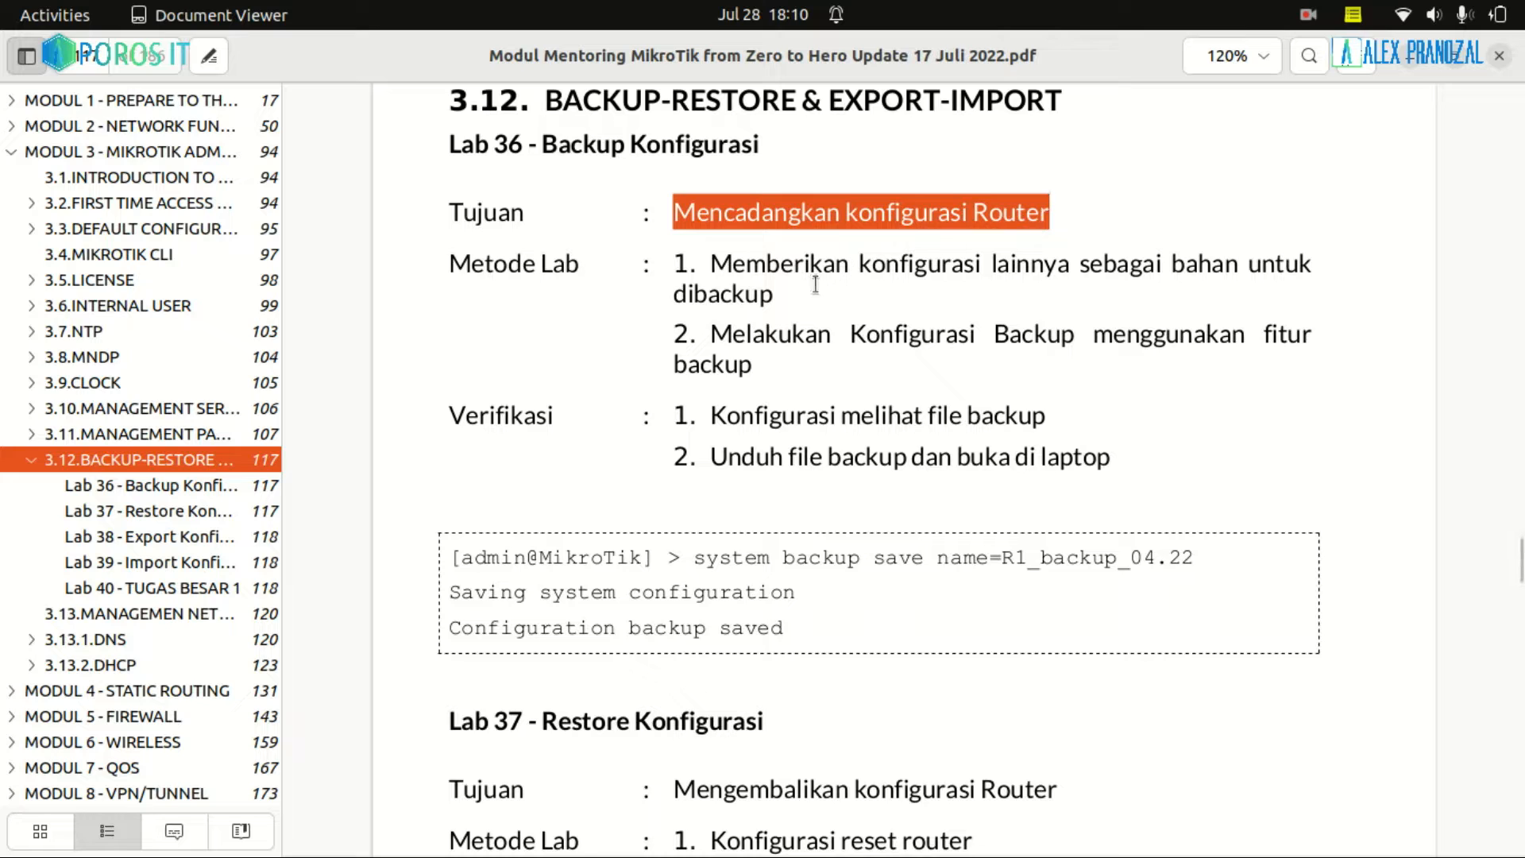
# Highlight the two method steps of Lab 36 in Document Viewer
pyautogui.moveTo(788, 302); pyautogui.dragTo(709, 269)
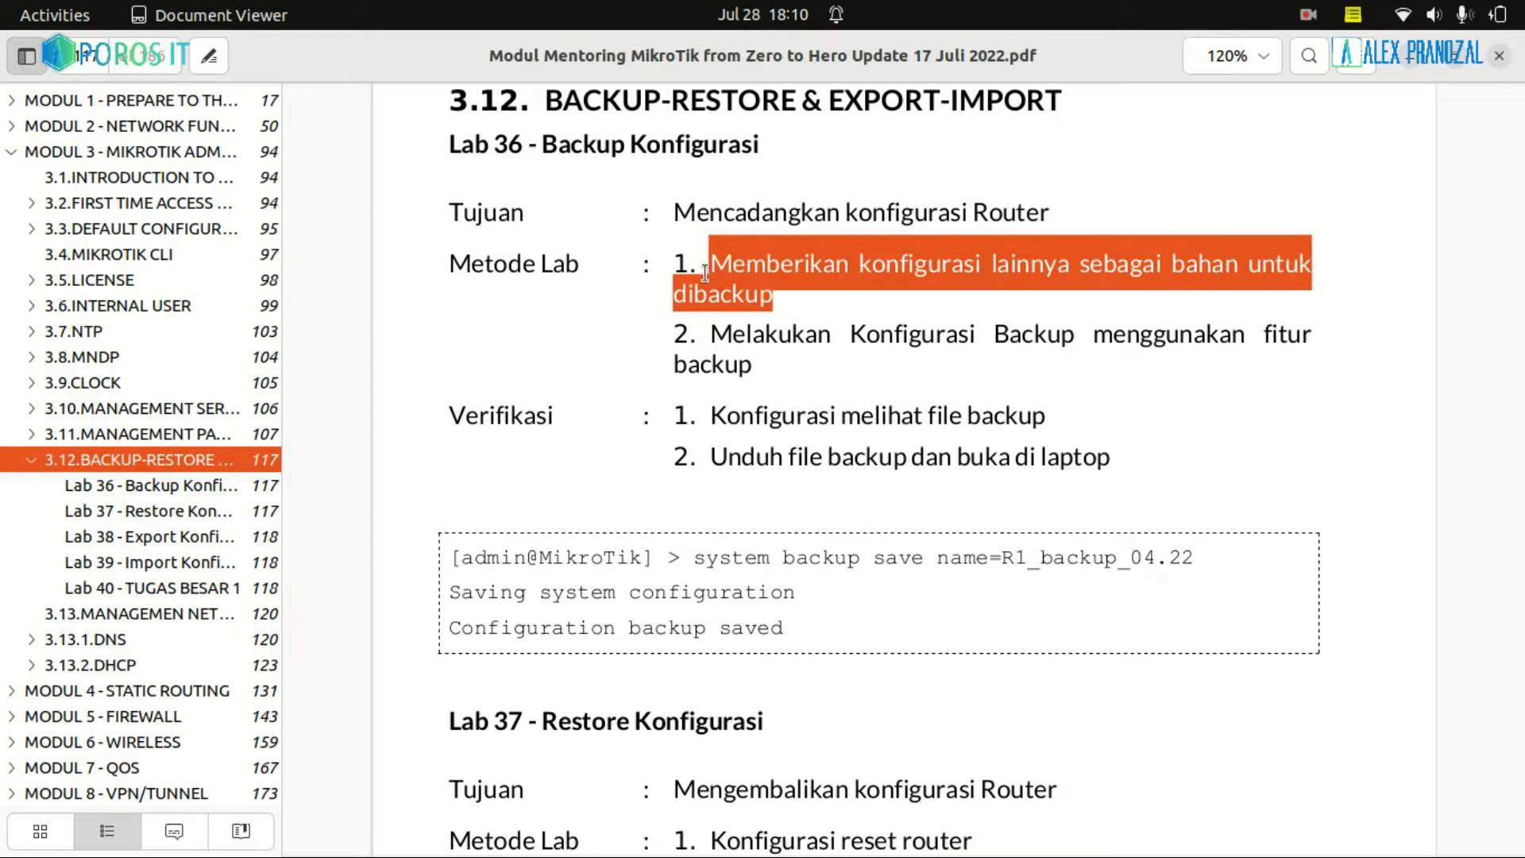
pyautogui.moveTo(751, 364); pyautogui.dragTo(713, 332)
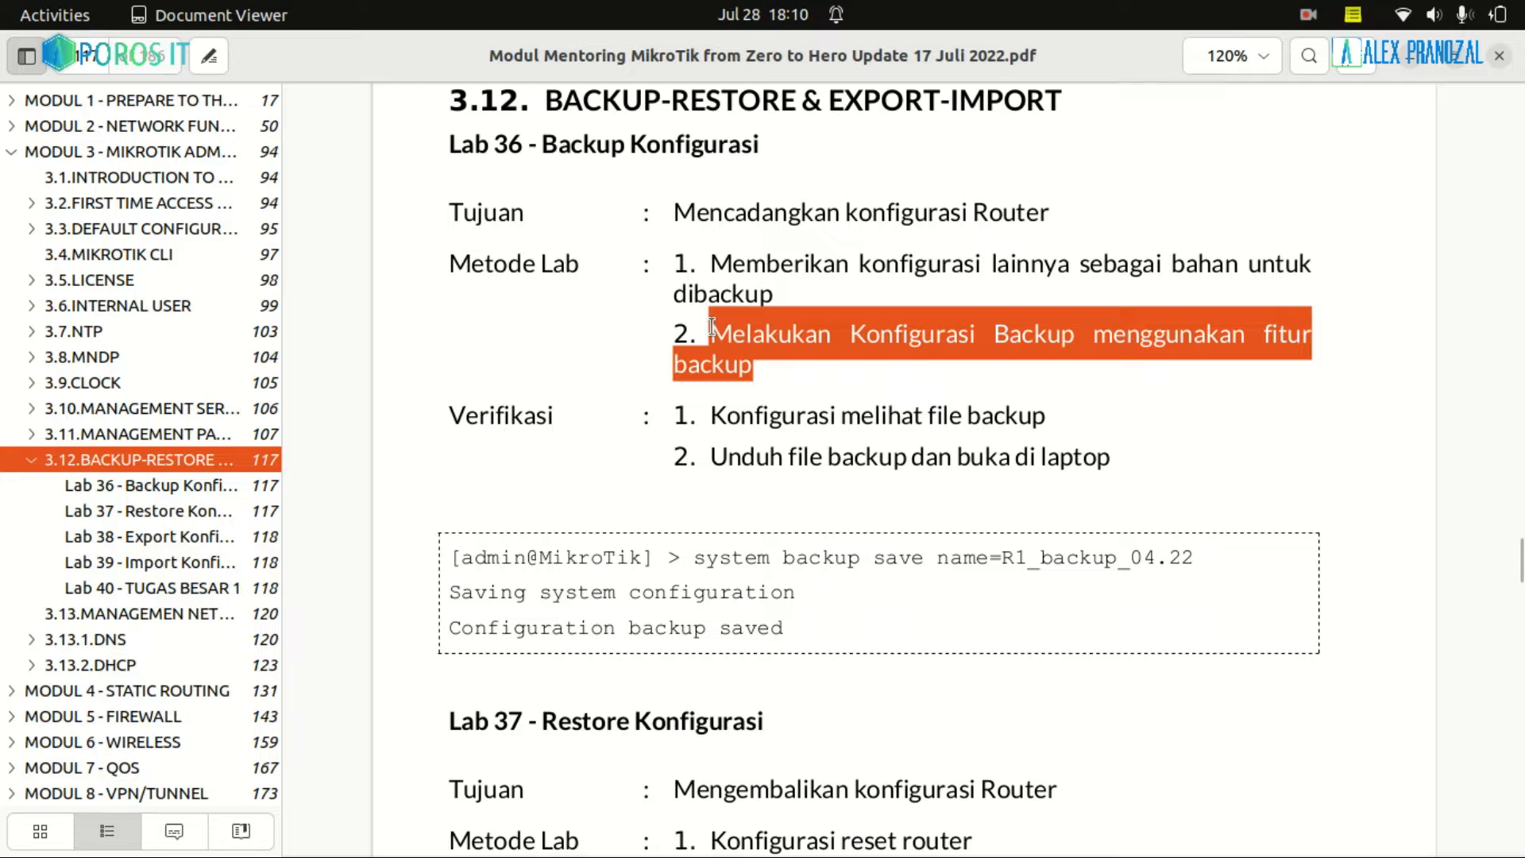
pyautogui.click(826, 362)
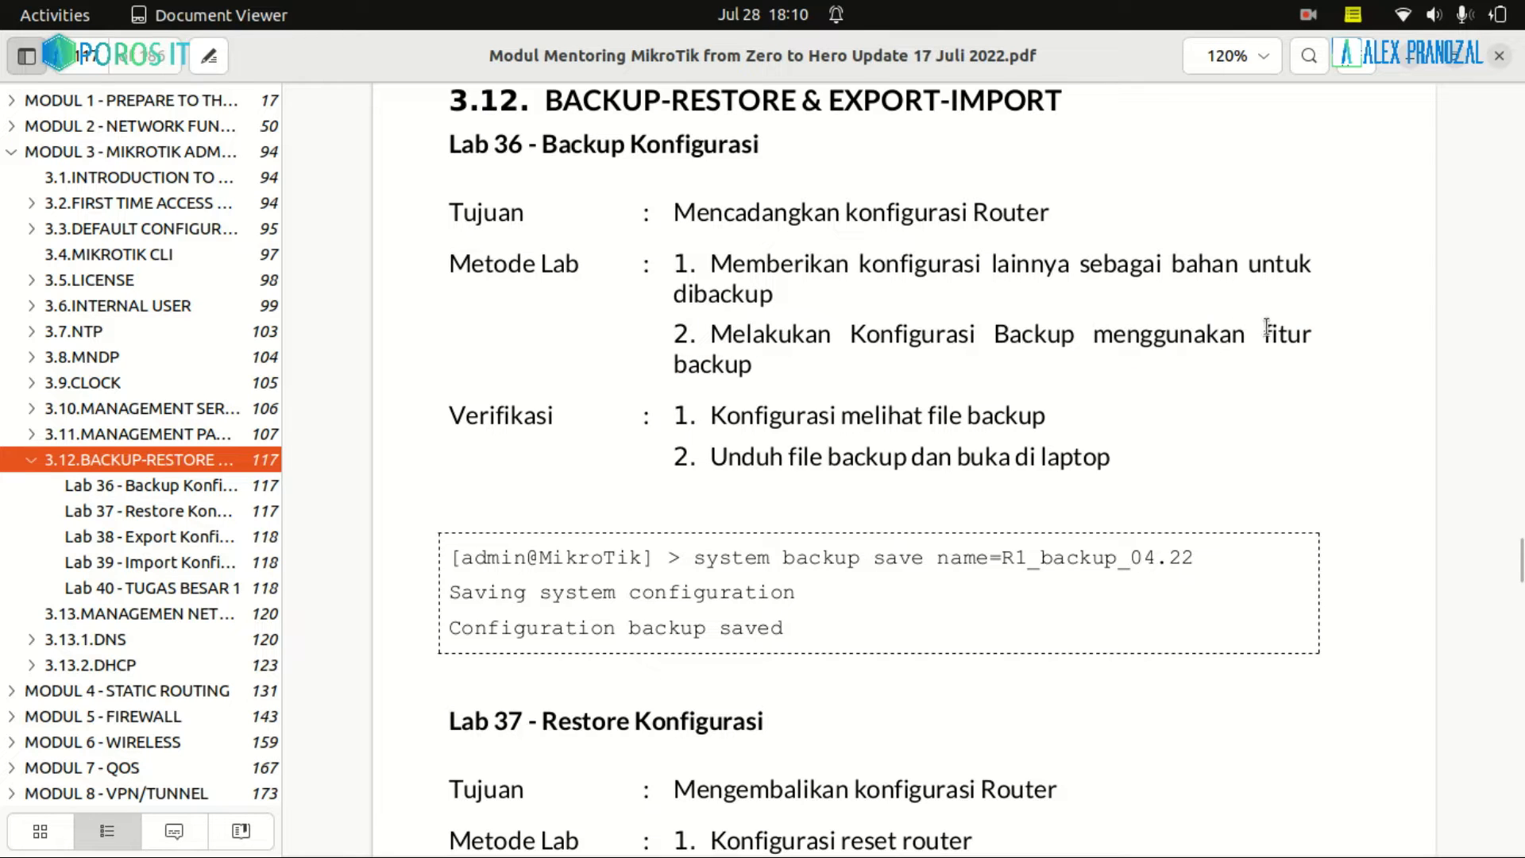
pyautogui.moveTo(1274, 332); pyautogui.dragTo(767, 374)
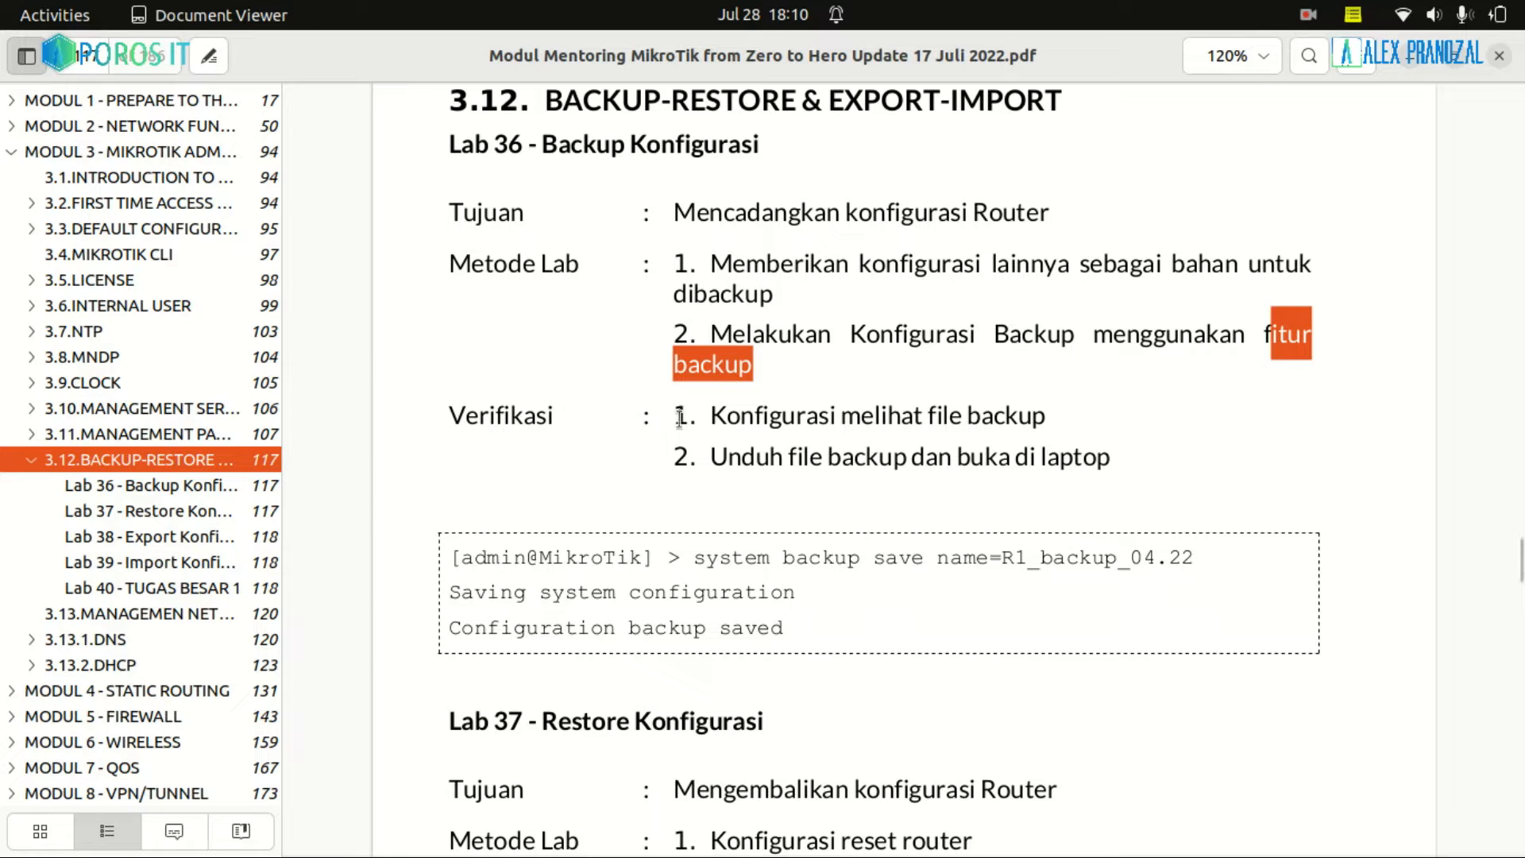
# Highlight the verification steps about the file backup, then bring GNS3's new-project dialog forward
pyautogui.moveTo(679, 419); pyautogui.dragTo(791, 425)
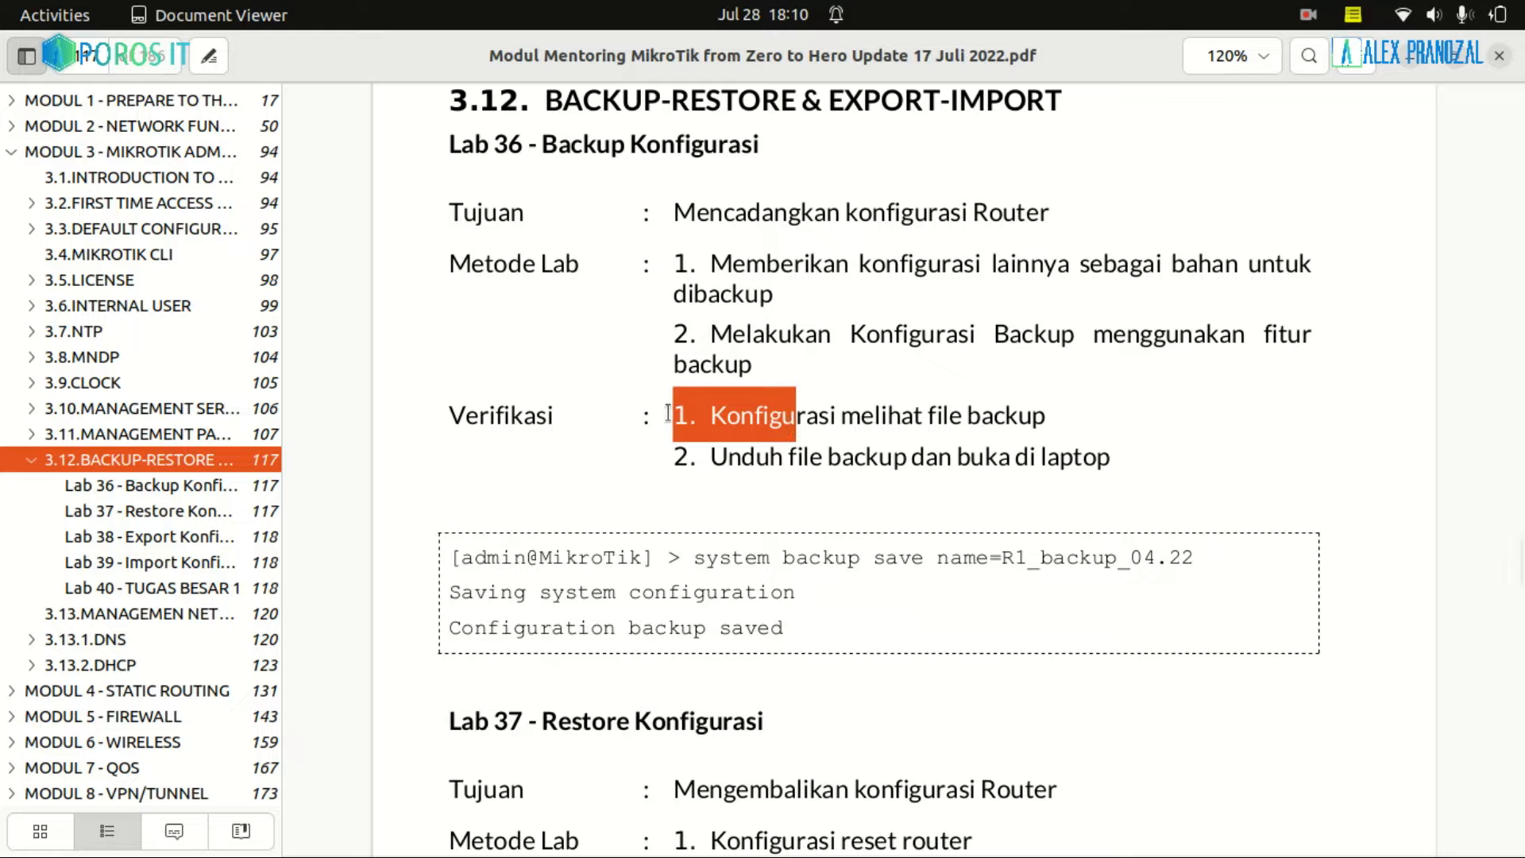
pyautogui.moveTo(671, 456); pyautogui.dragTo(1096, 457)
pyautogui.click(1141, 455)
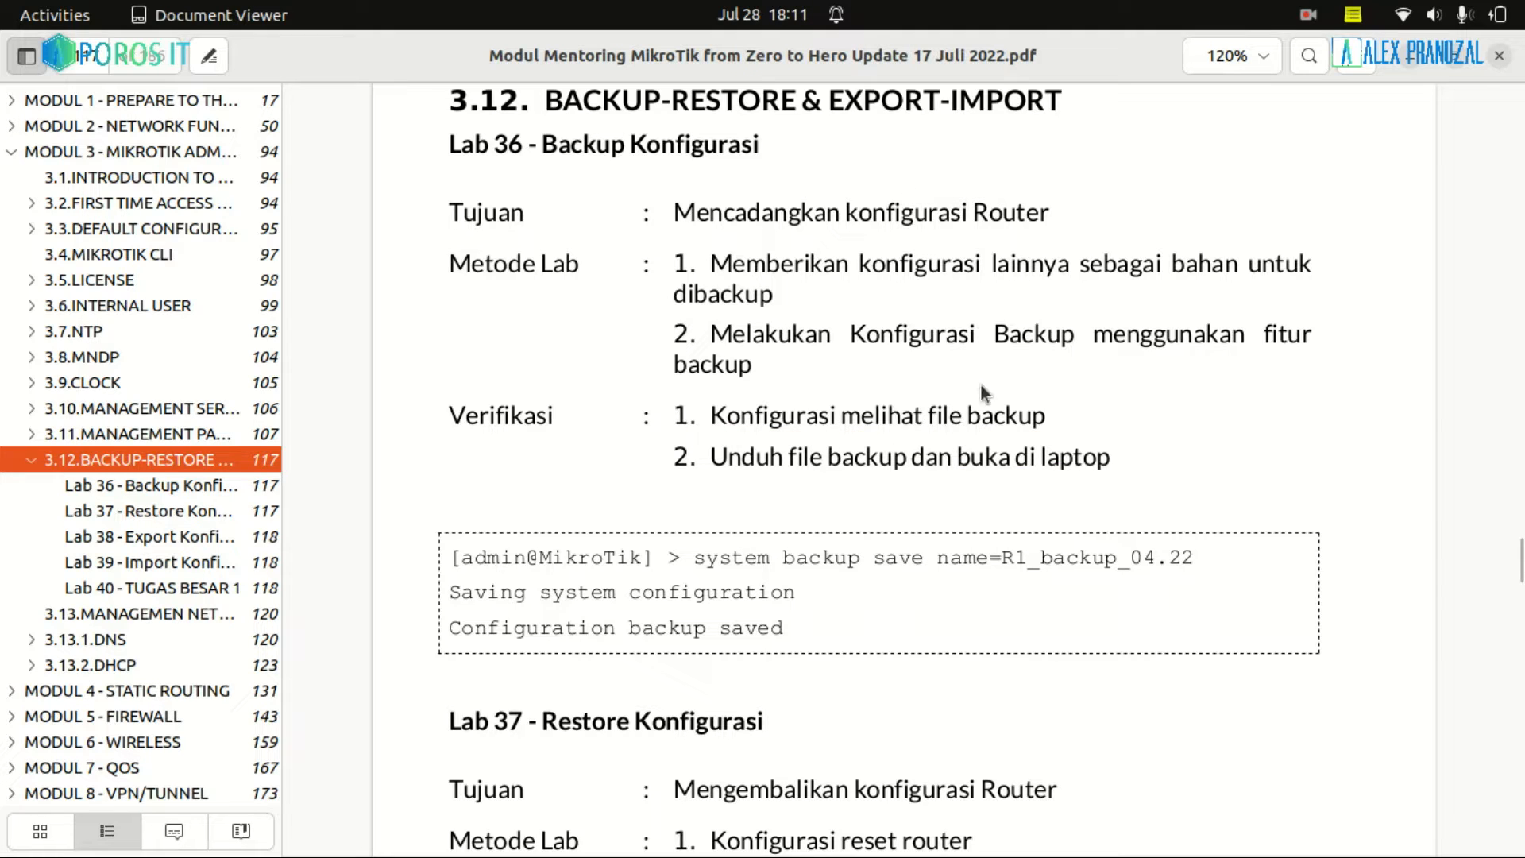
pyautogui.moveTo(966, 409); pyautogui.dragTo(1047, 413)
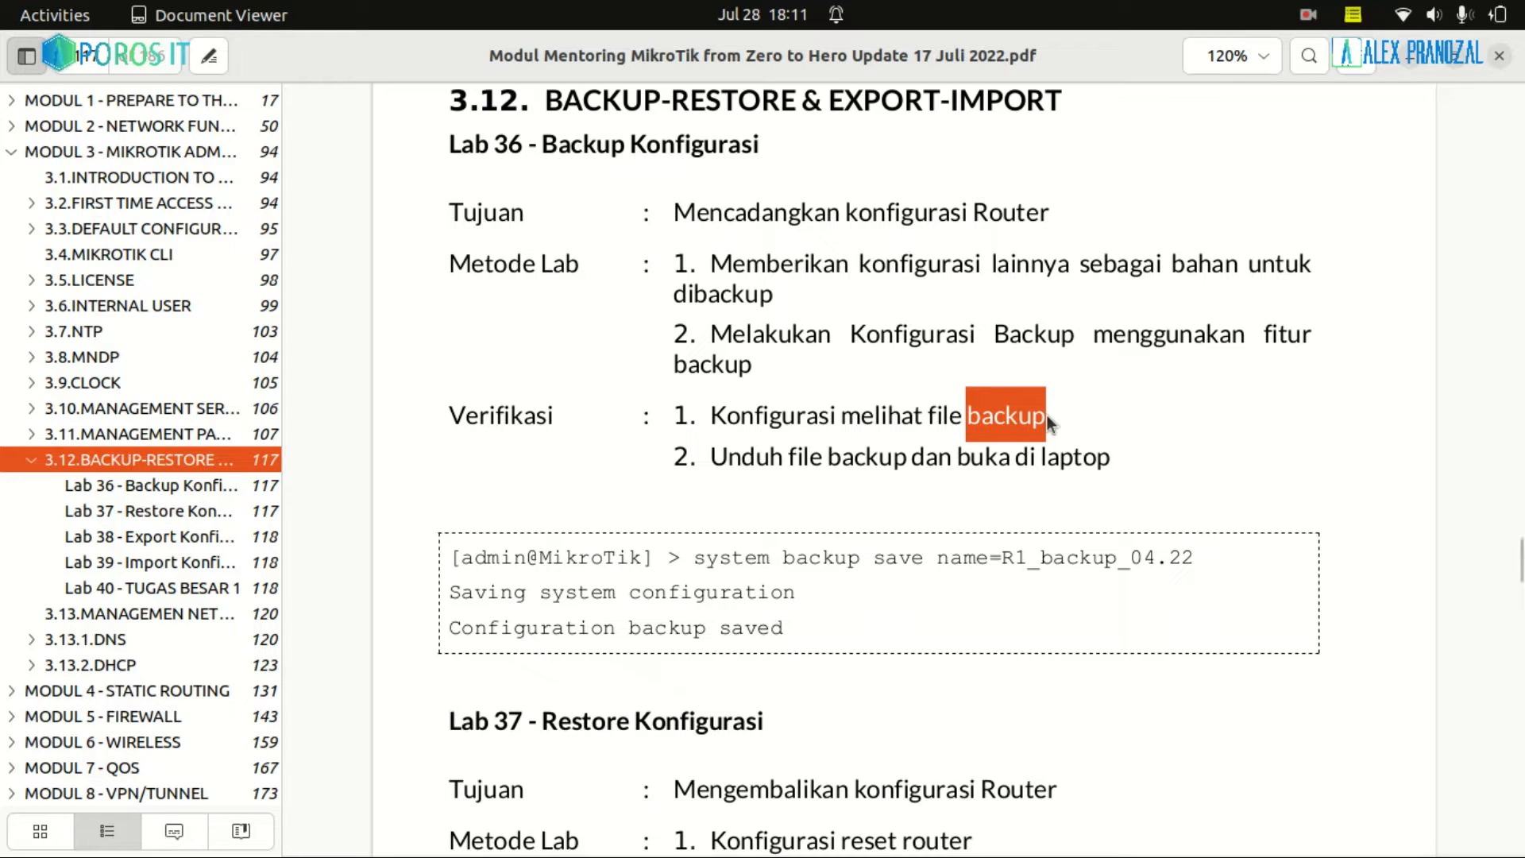
pyautogui.moveTo(926, 421); pyautogui.dragTo(1046, 411)
pyautogui.click(1065, 393)
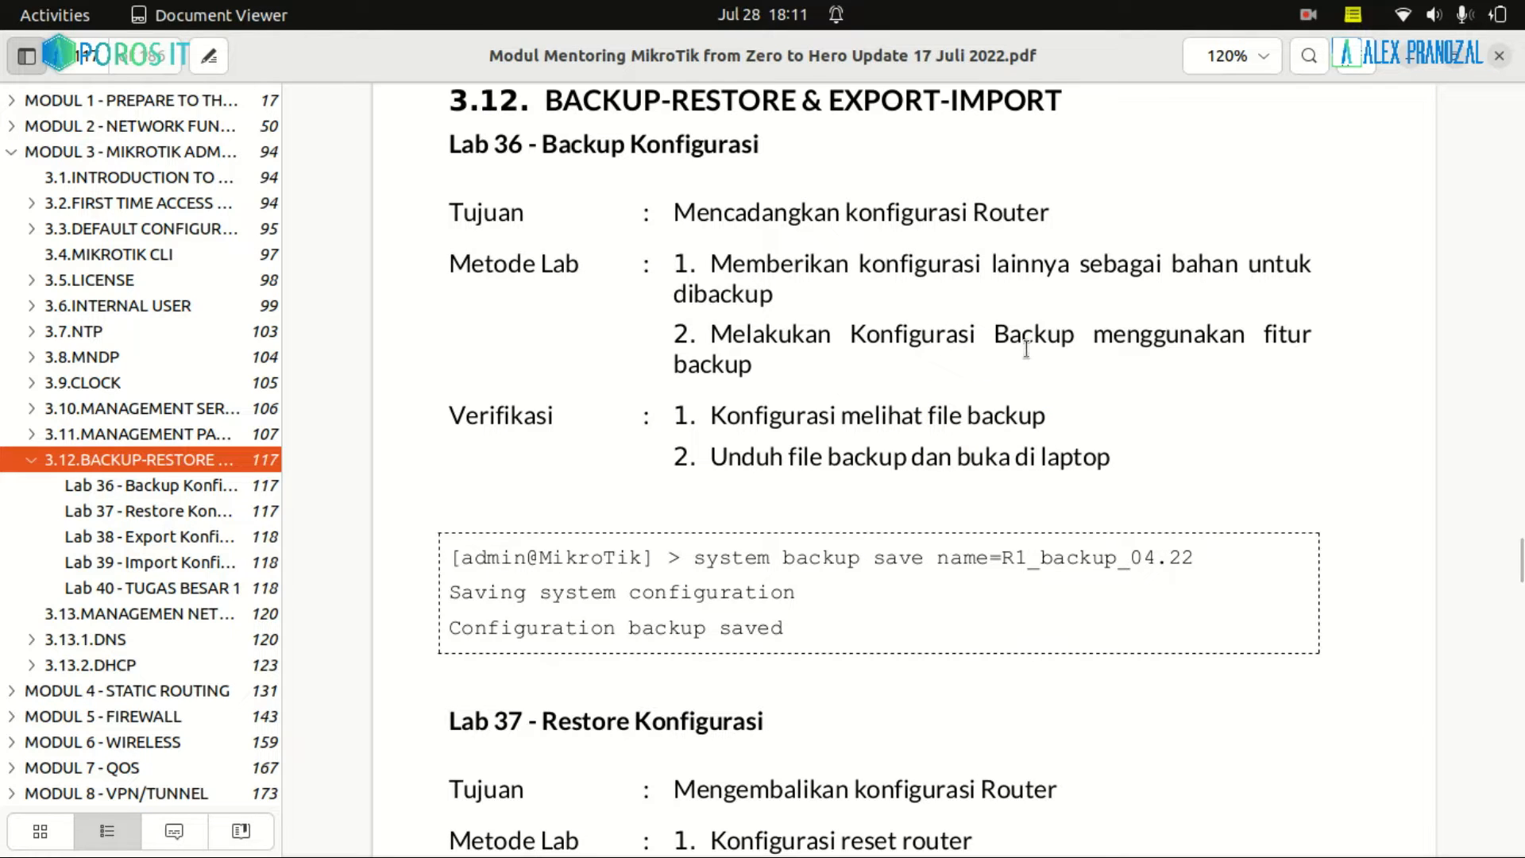
pyautogui.click(653, 814)
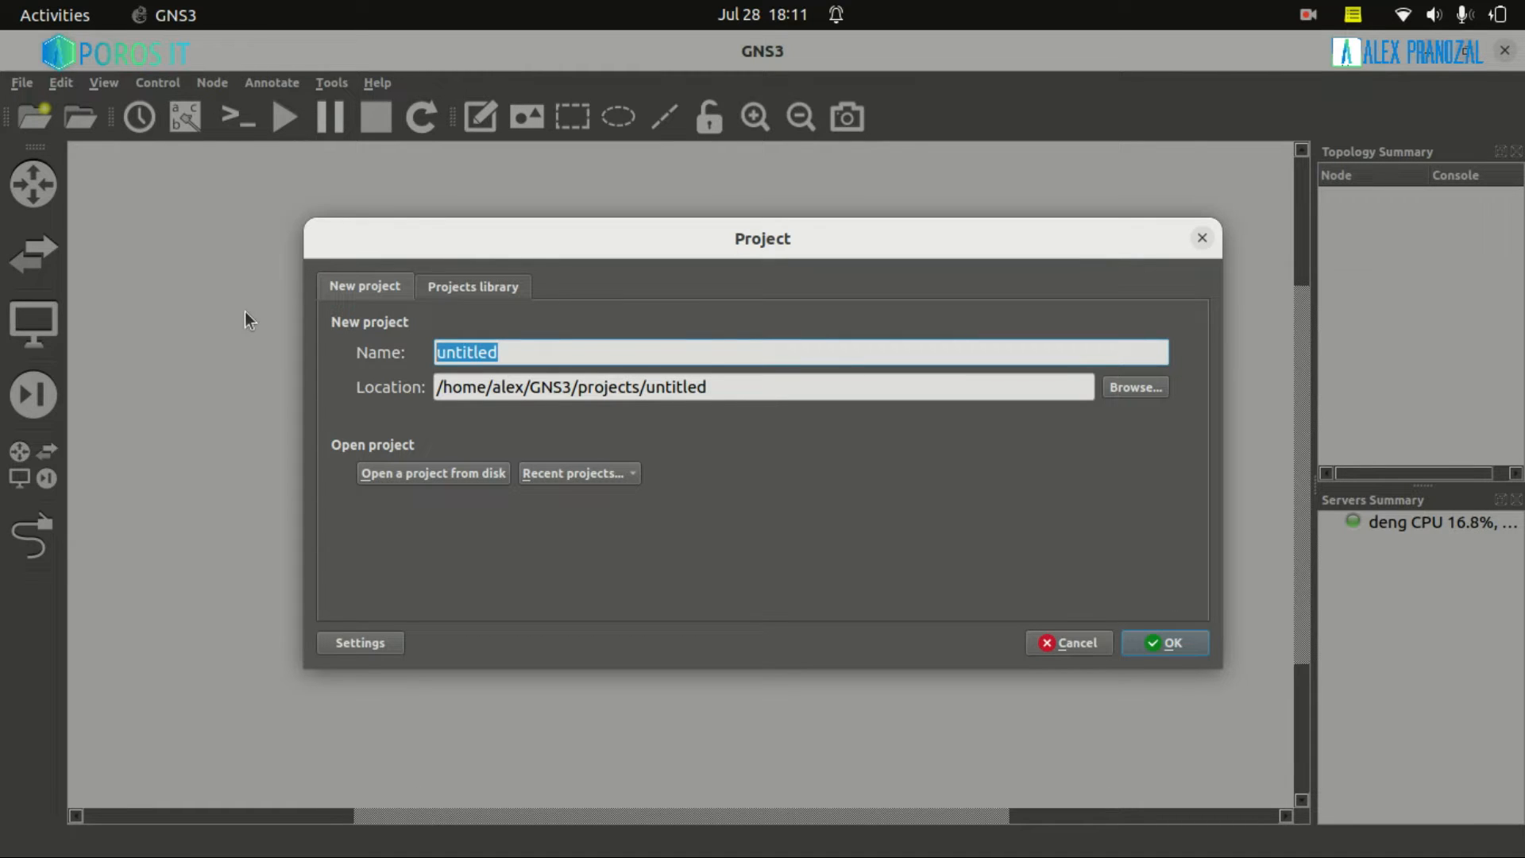
# Create the Lab Backup project and place an R router template on the canvas
pyautogui.write('Lab ')
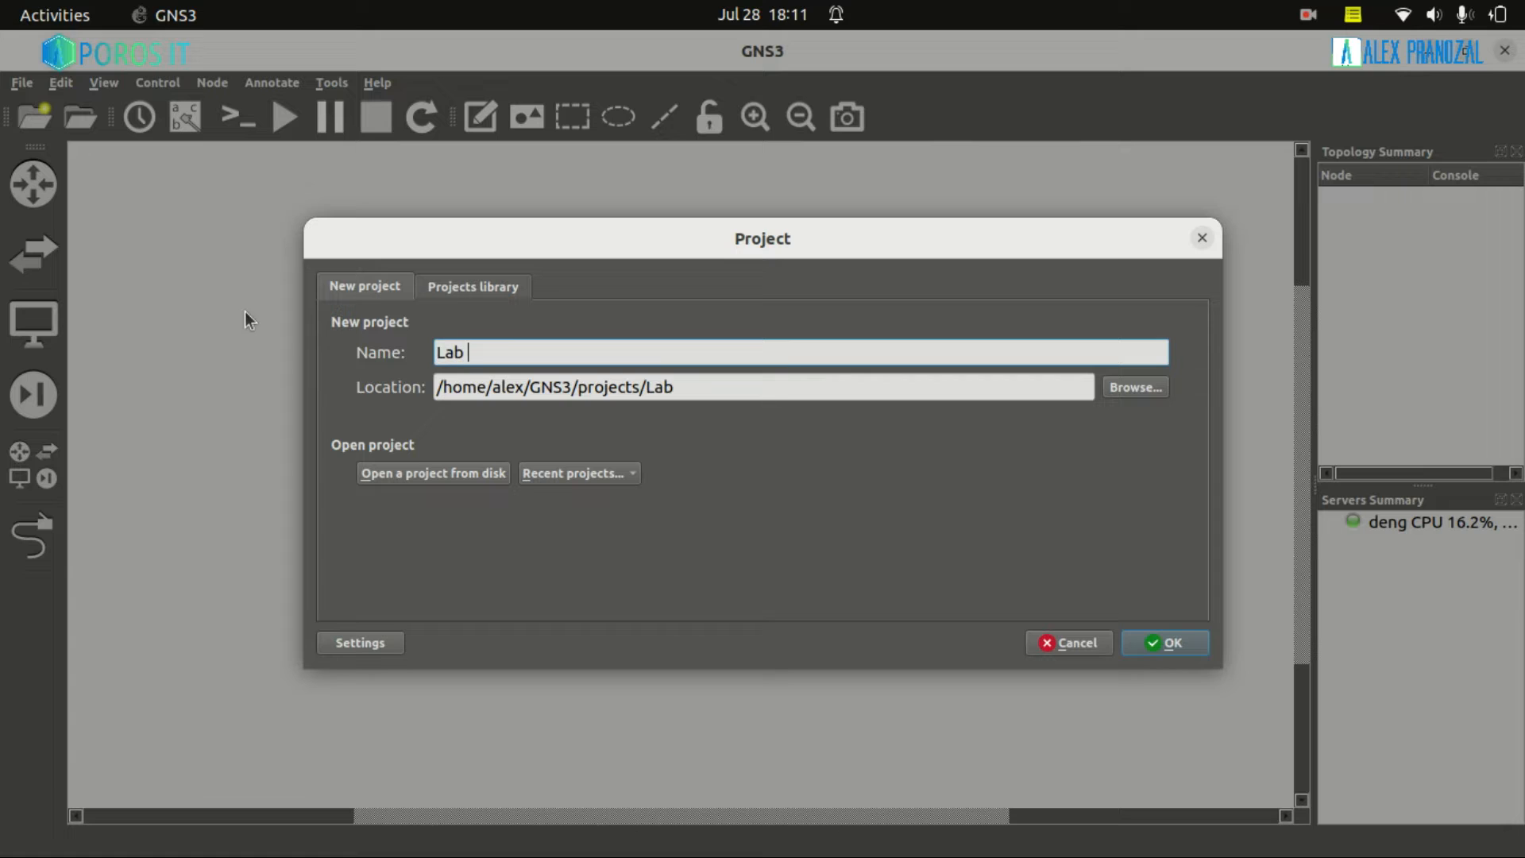
pyautogui.write('Backup')
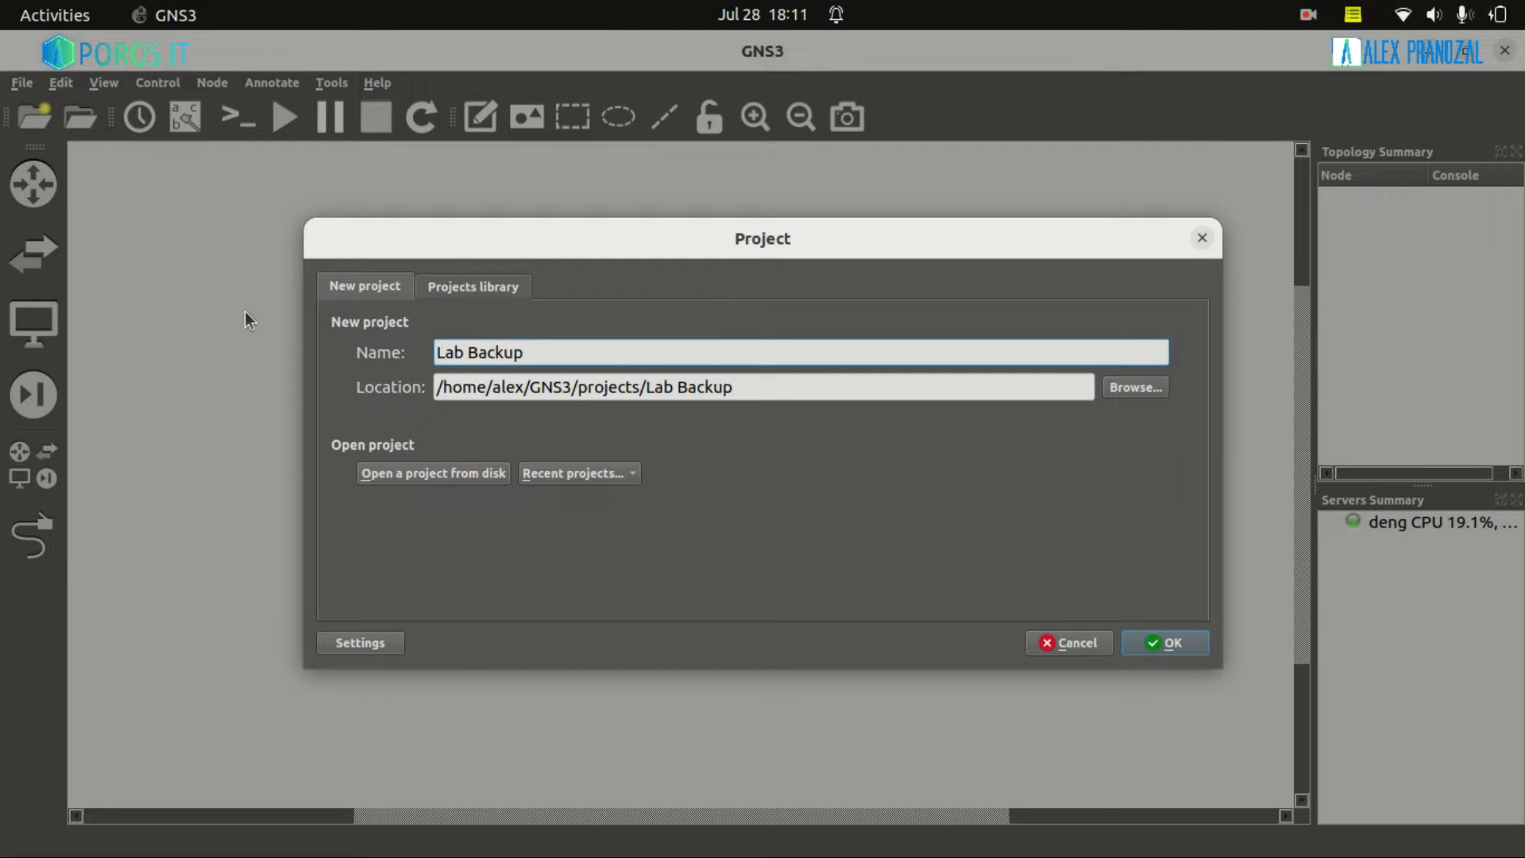
pyautogui.press('Return')
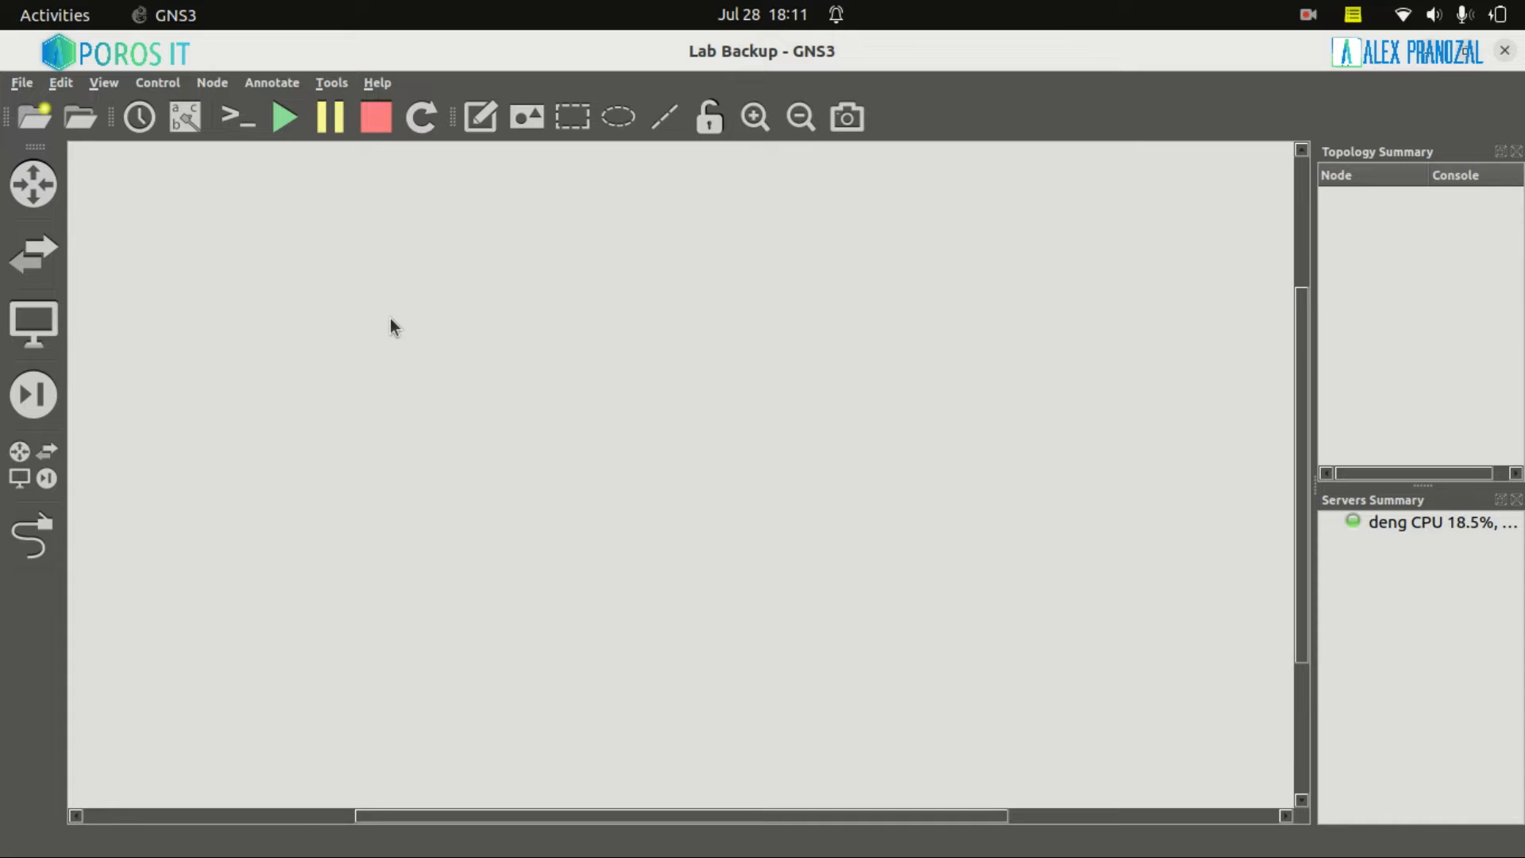
pyautogui.click(32, 464)
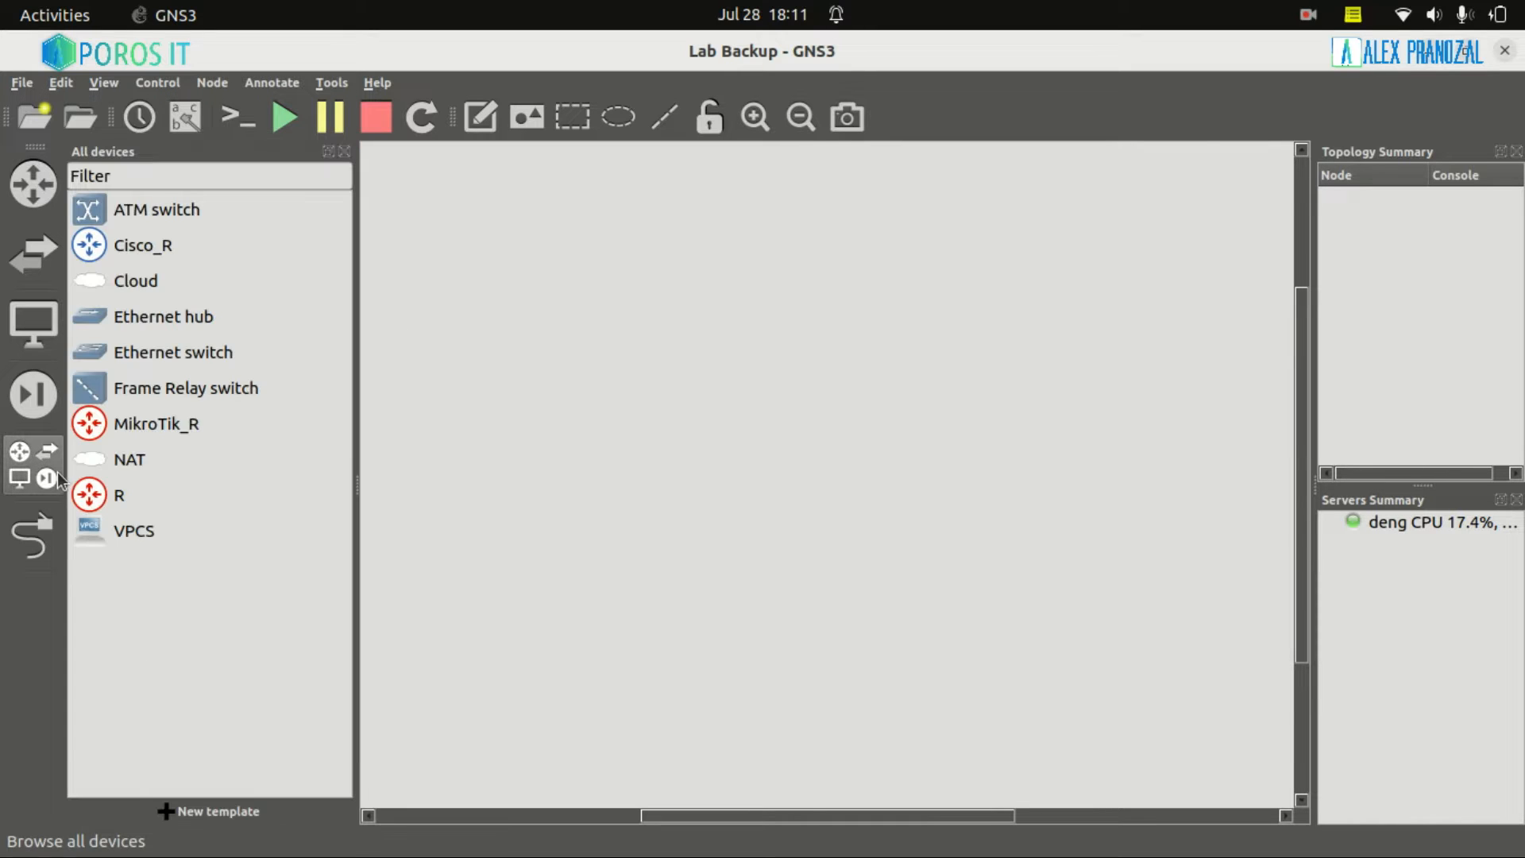
pyautogui.click(119, 495)
pyautogui.moveTo(122, 505); pyautogui.dragTo(607, 384)
# Start router R1 and open its console
pyautogui.rightClick(494, 393)
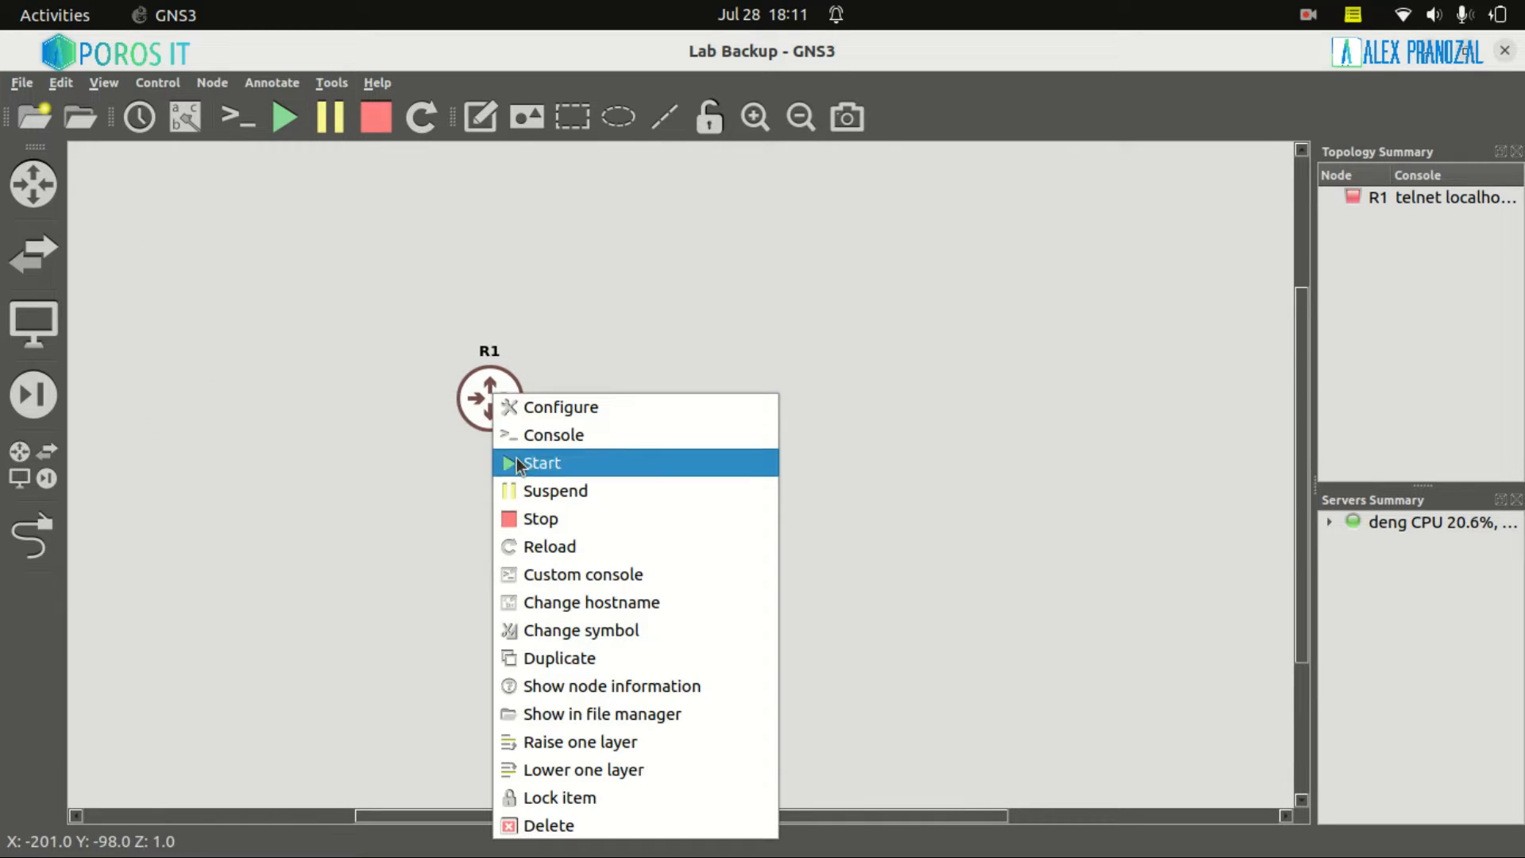
pyautogui.click(510, 462)
pyautogui.rightClick(493, 393)
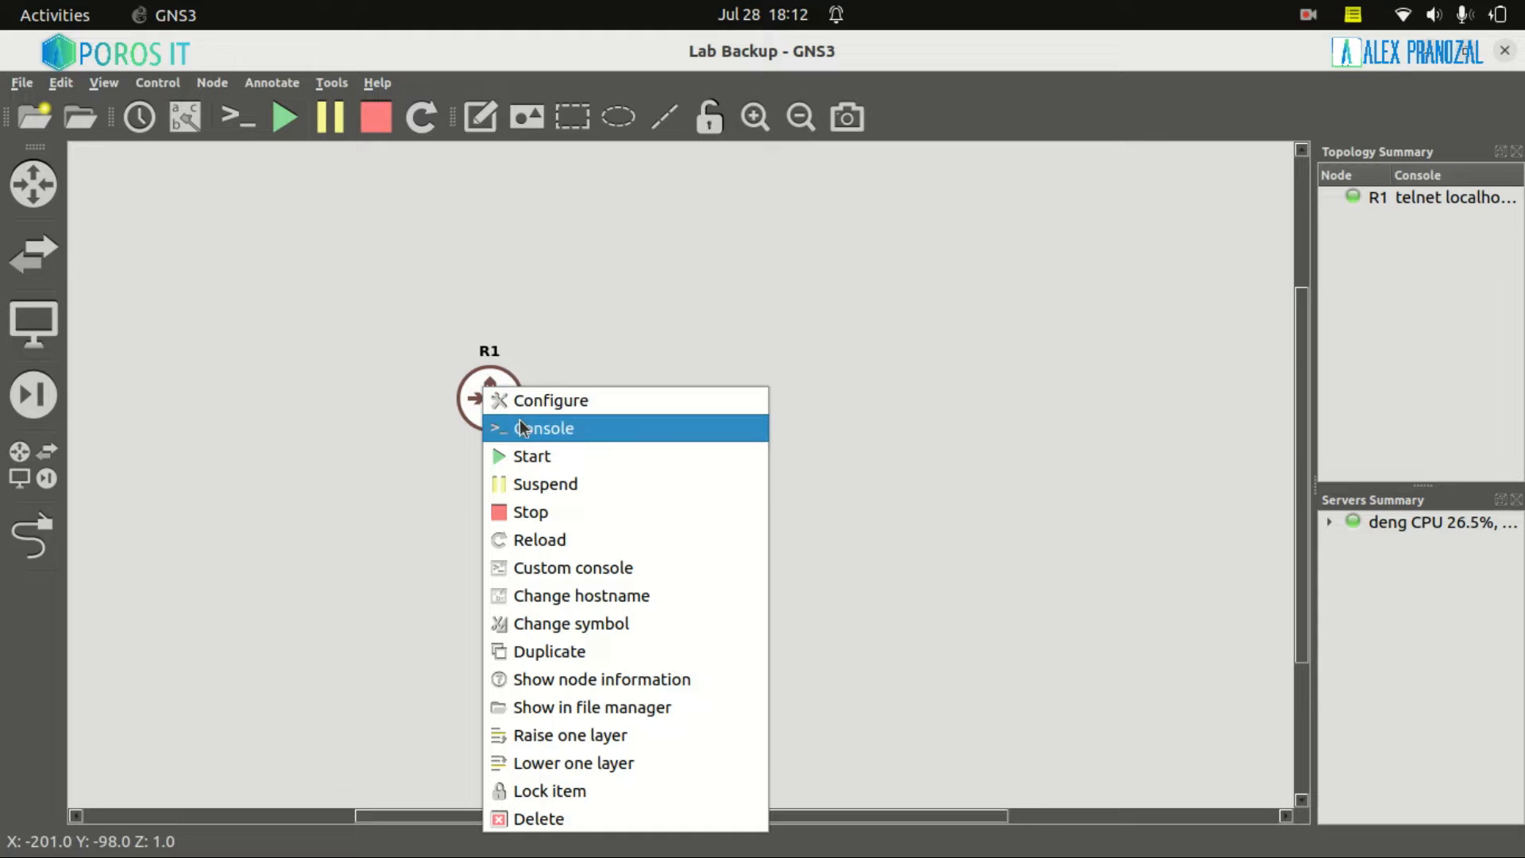
pyautogui.click(518, 433)
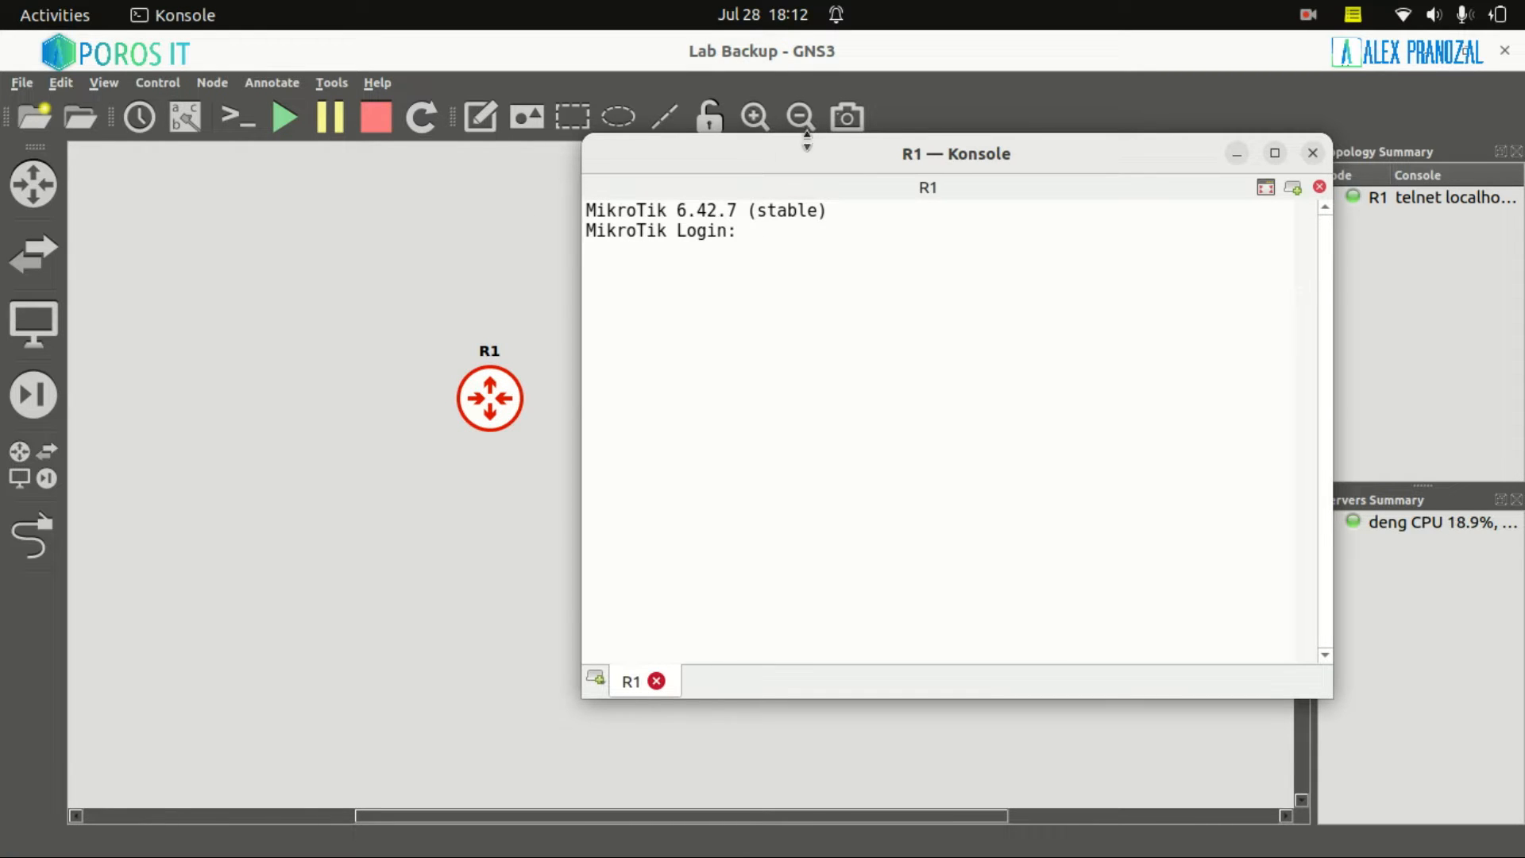
pyautogui.click(767, 121)
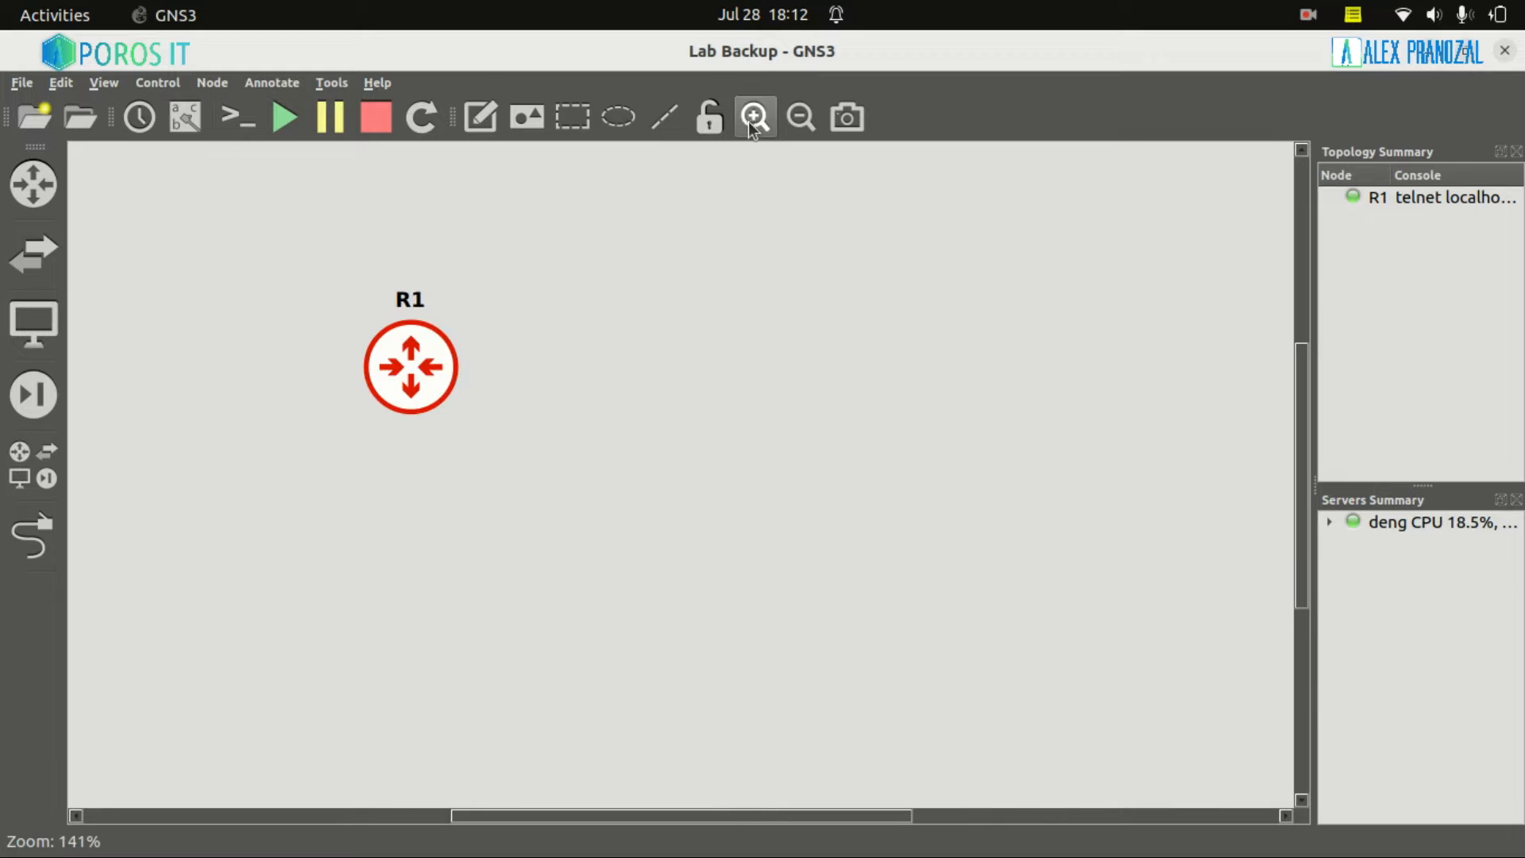
# Enter the router's login name and password at R1's console, then decline the licence with n
pyautogui.click(915, 826)
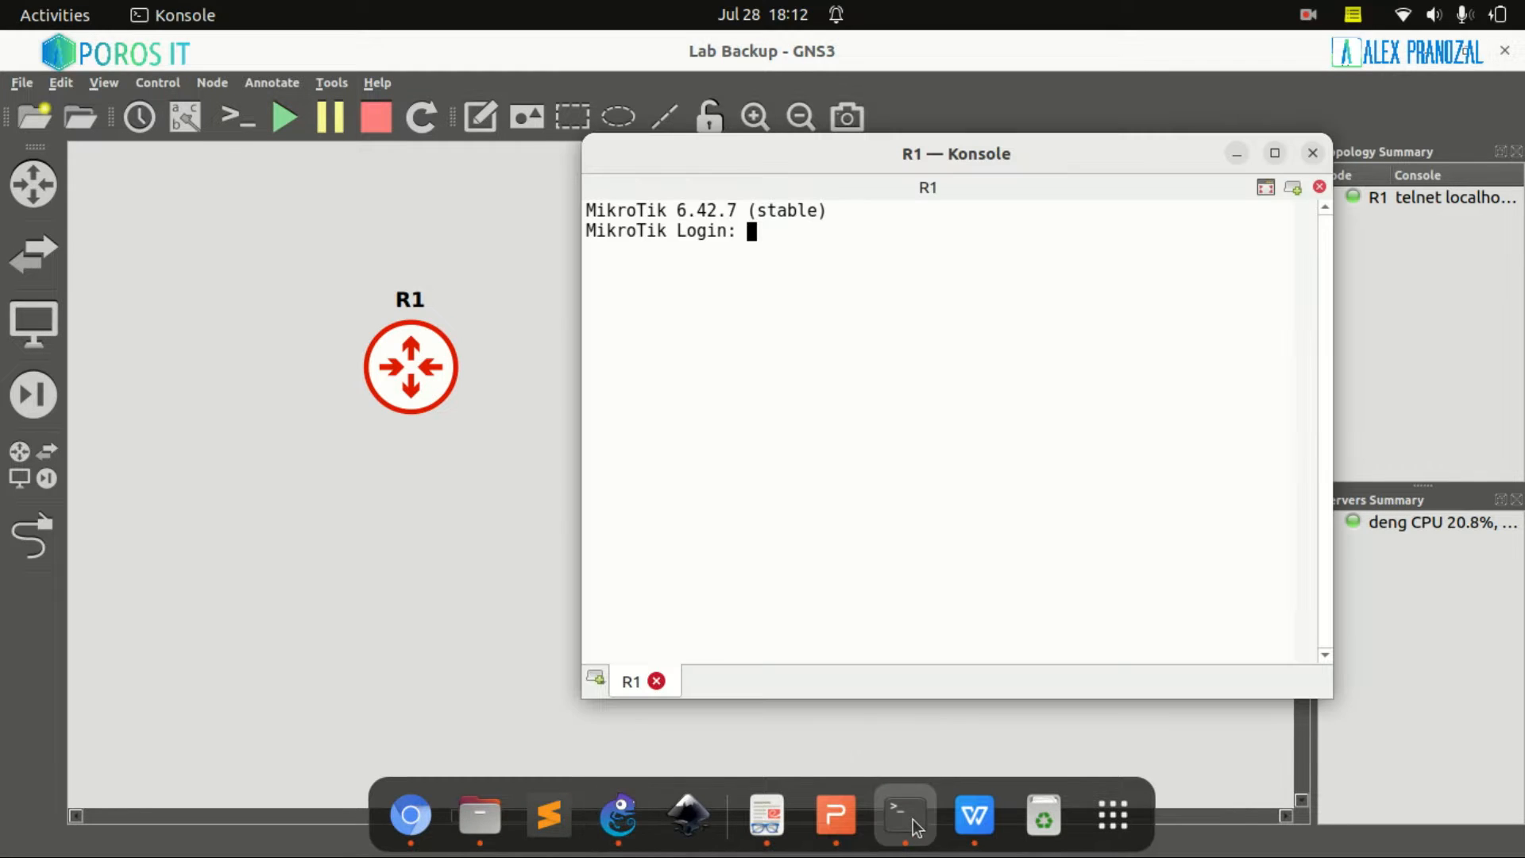
pyautogui.write('ad')
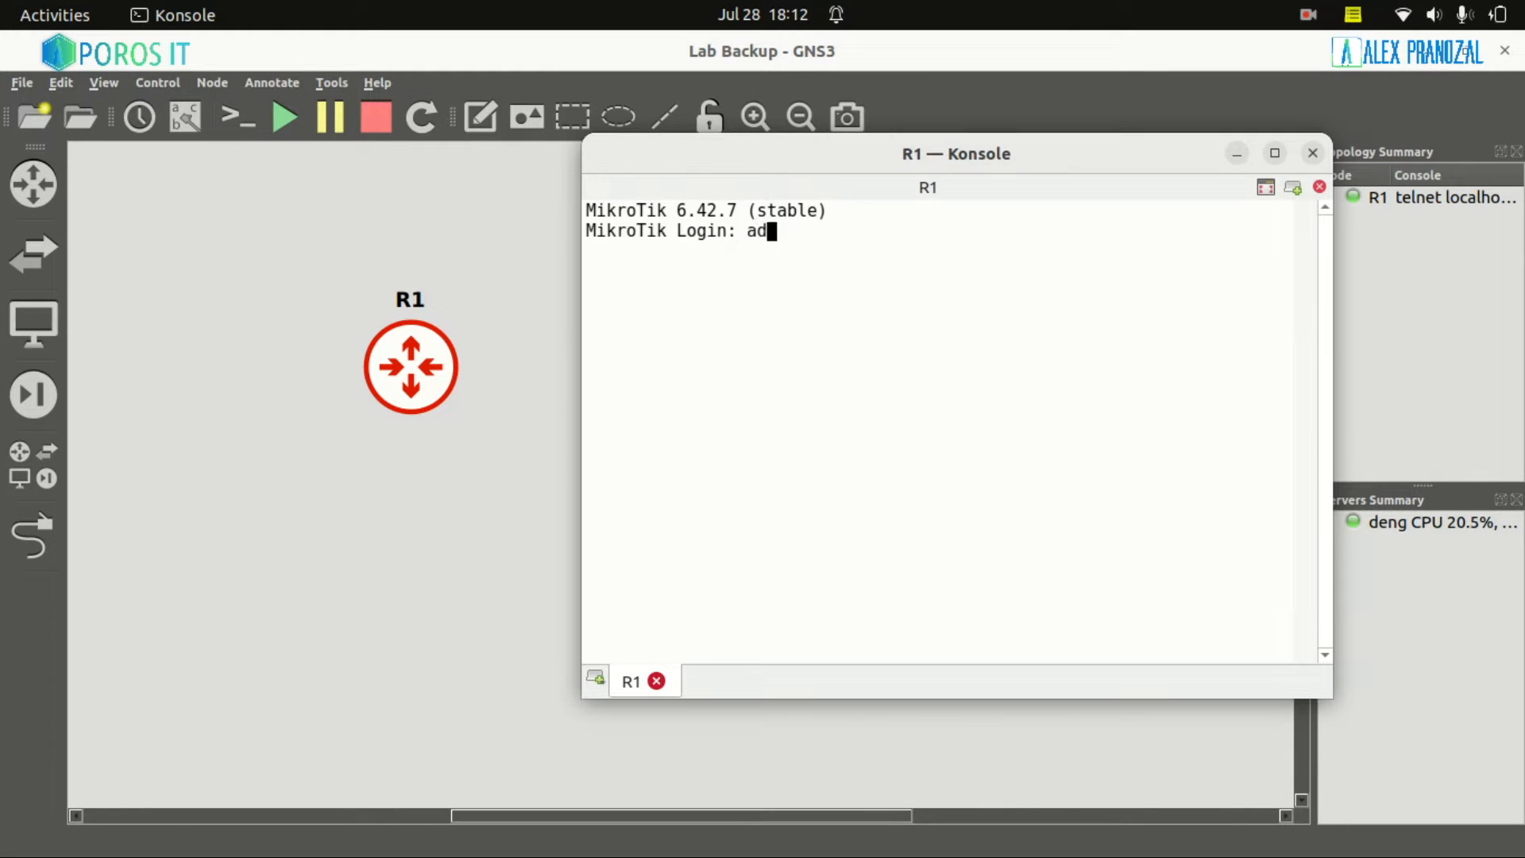
pyautogui.write('min')
pyautogui.press('Return')
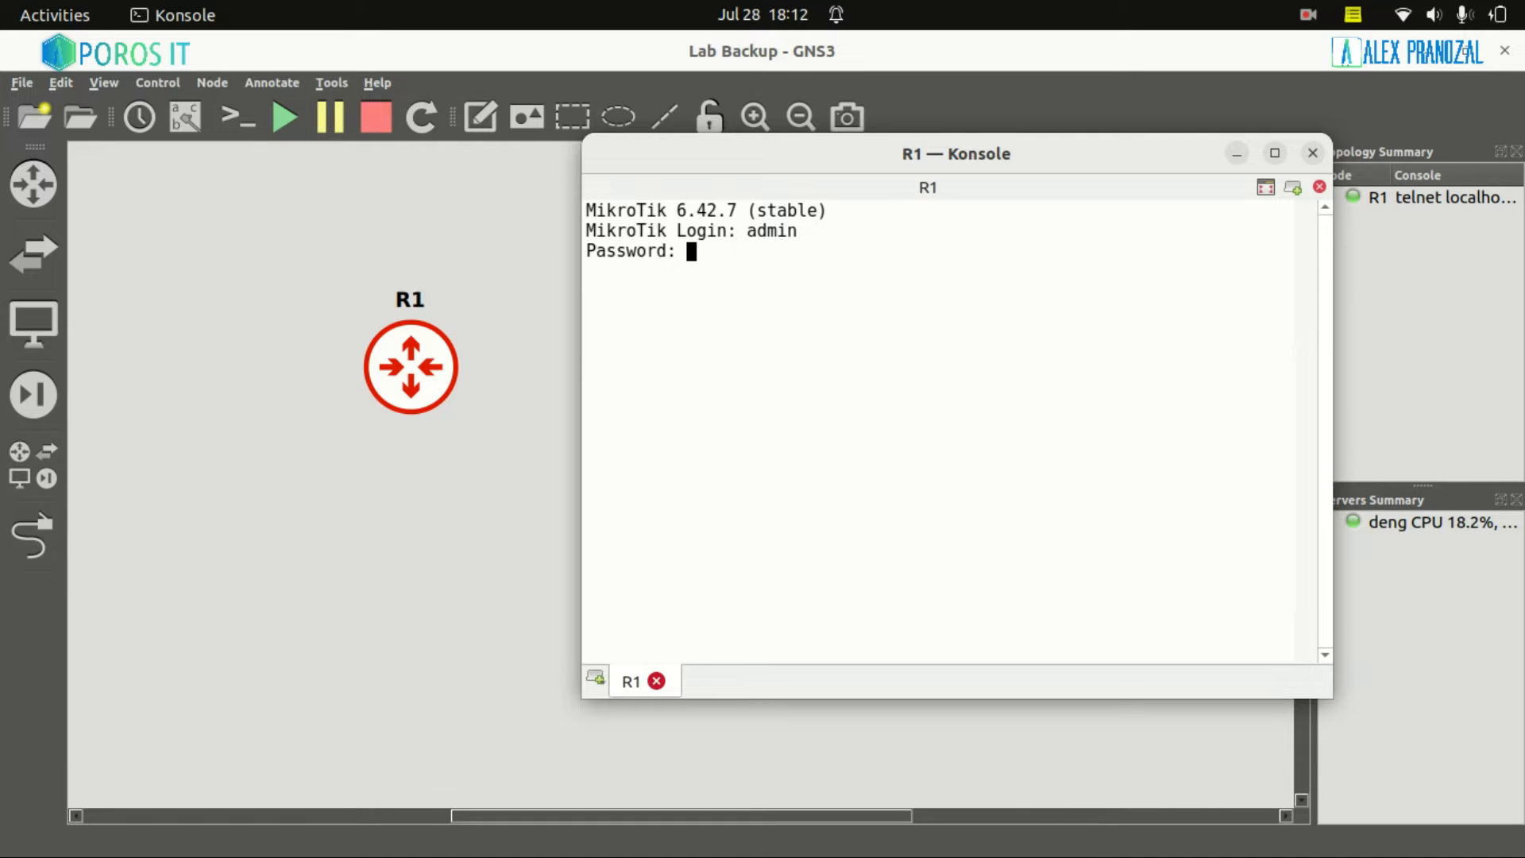
pyautogui.press('Return')
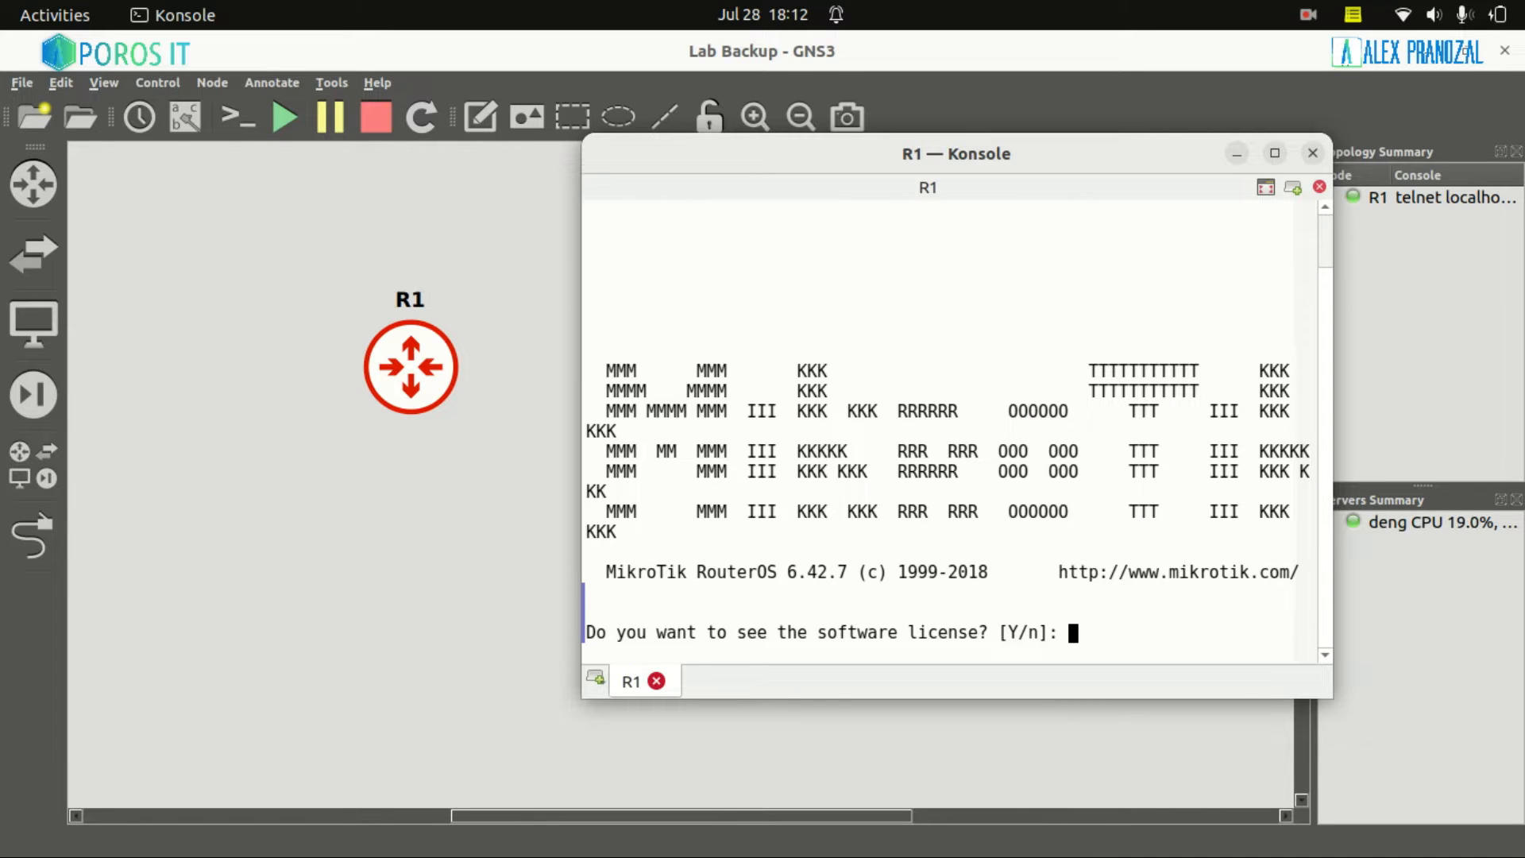
pyautogui.write('n')
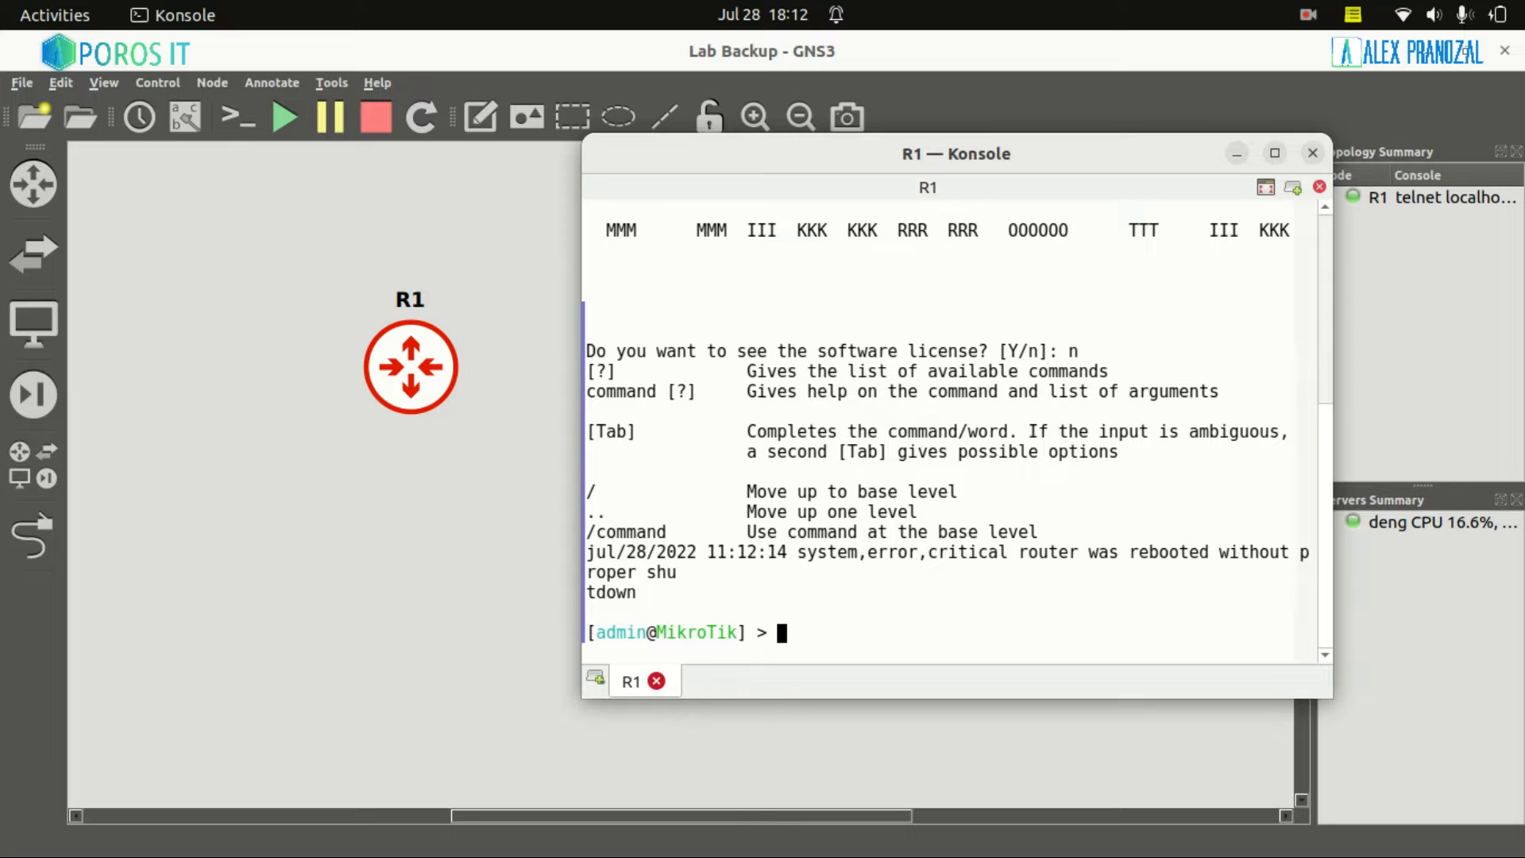
pyautogui.write('export')
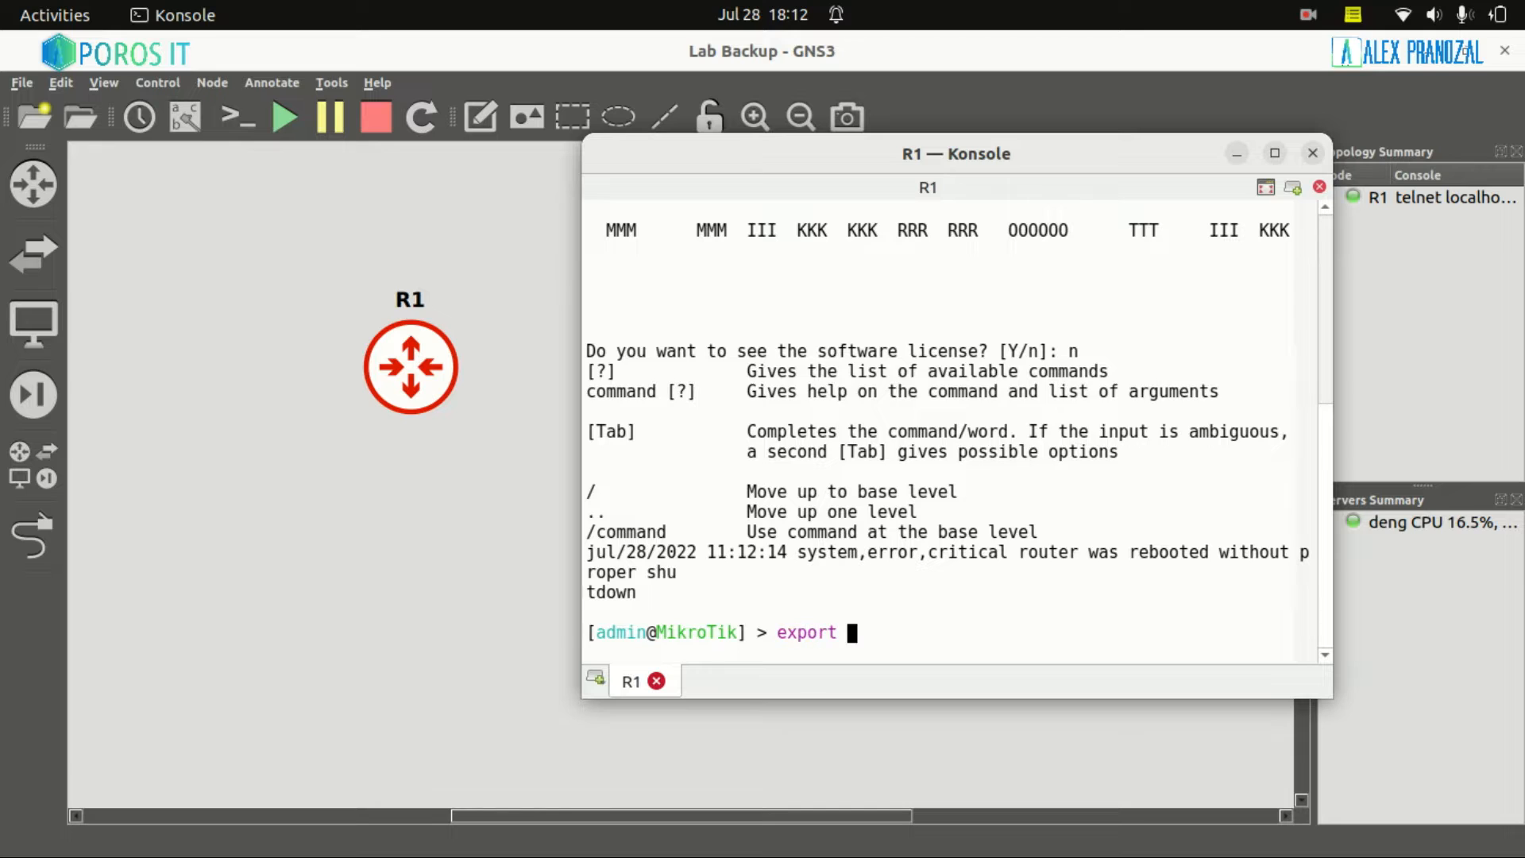
pyautogui.press('Return')
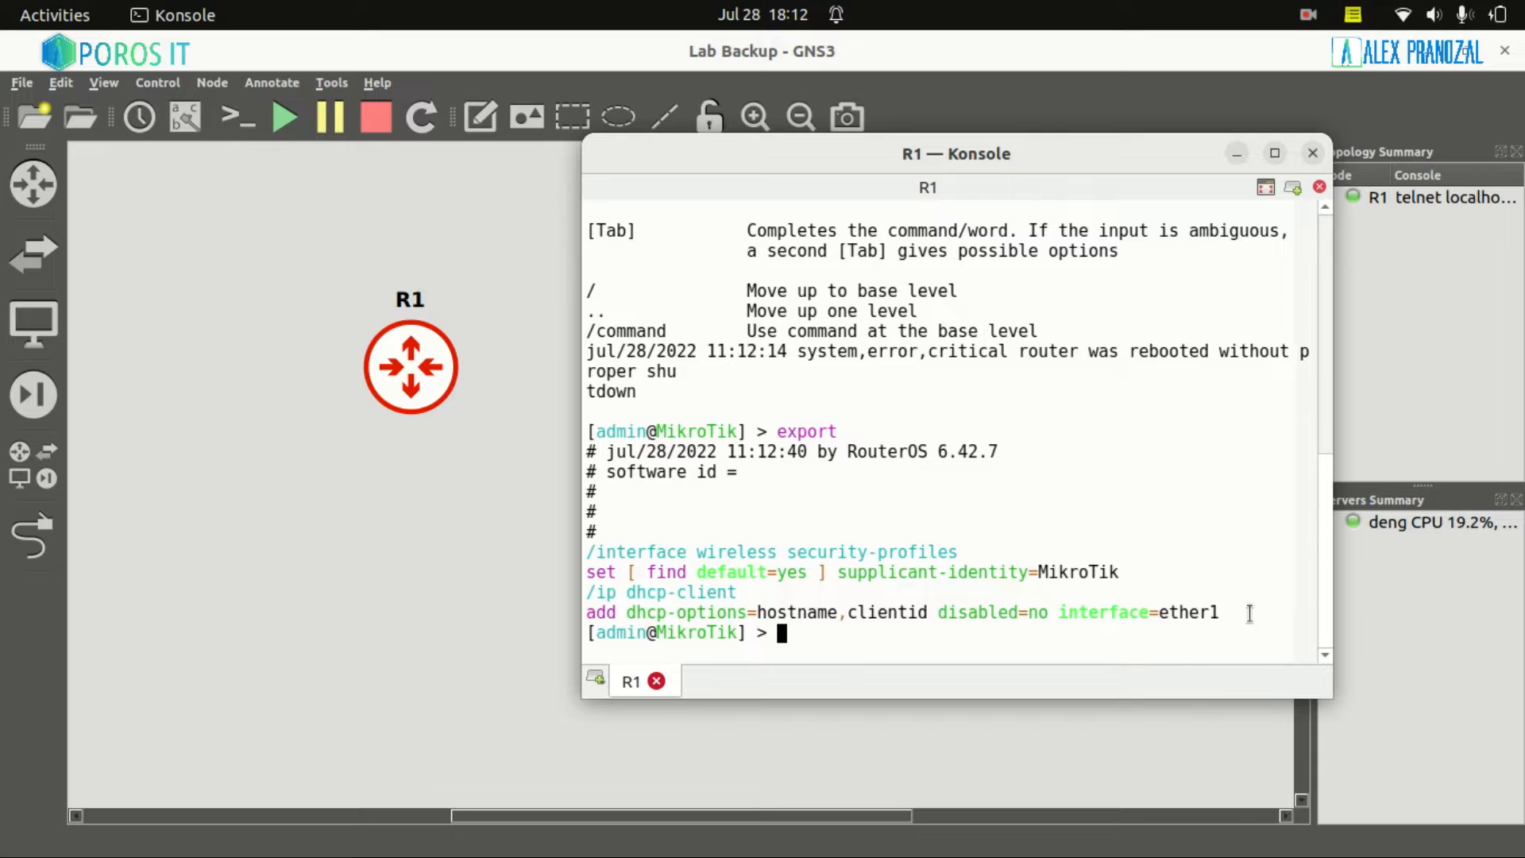
pyautogui.moveTo(1249, 612); pyautogui.dragTo(566, 597)
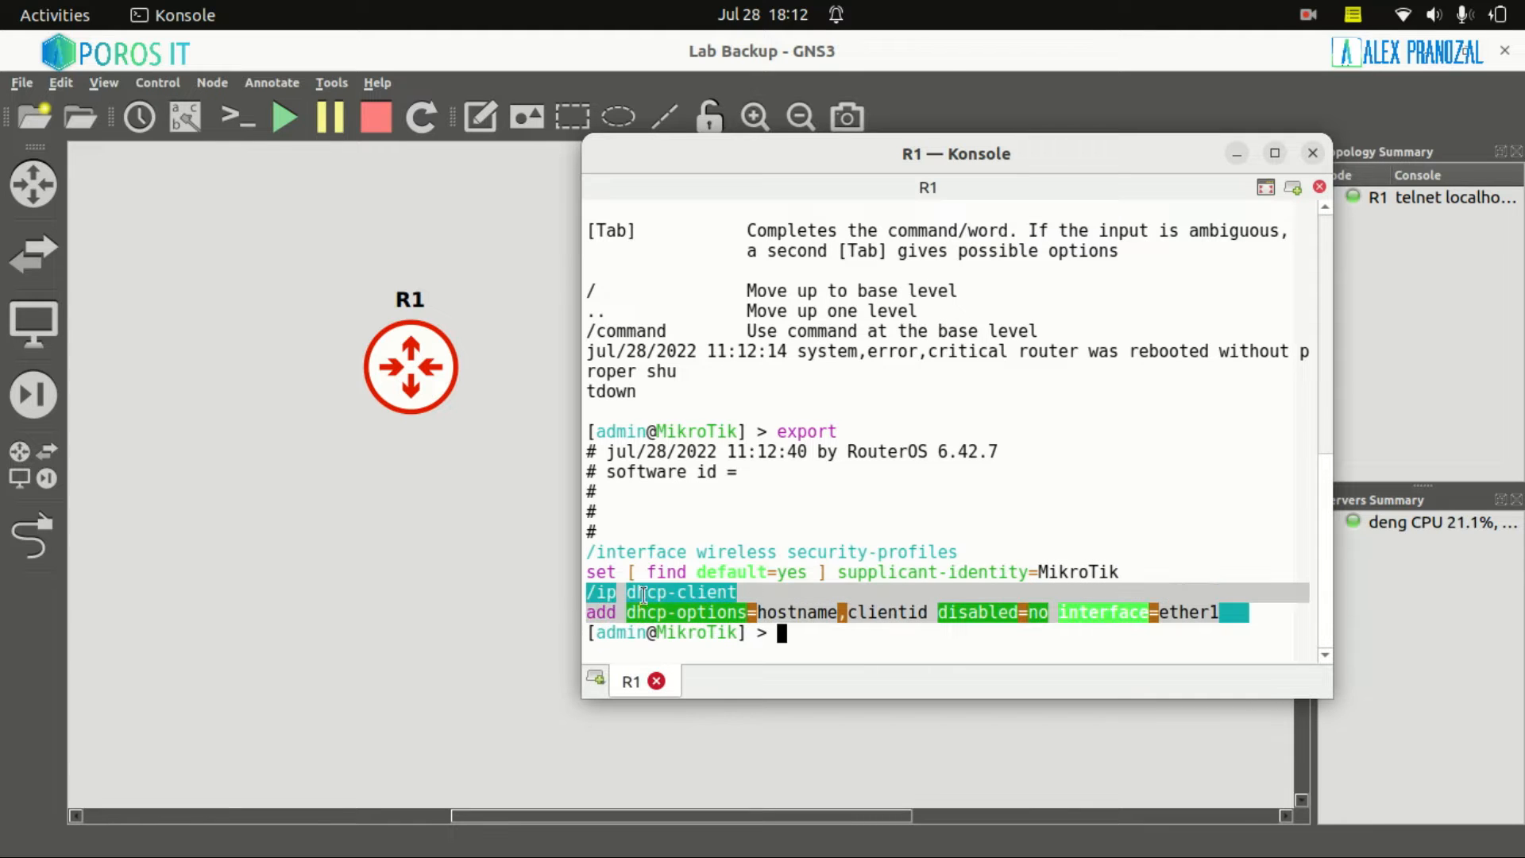
pyautogui.click(1056, 588)
pyautogui.moveTo(1127, 573); pyautogui.dragTo(575, 548)
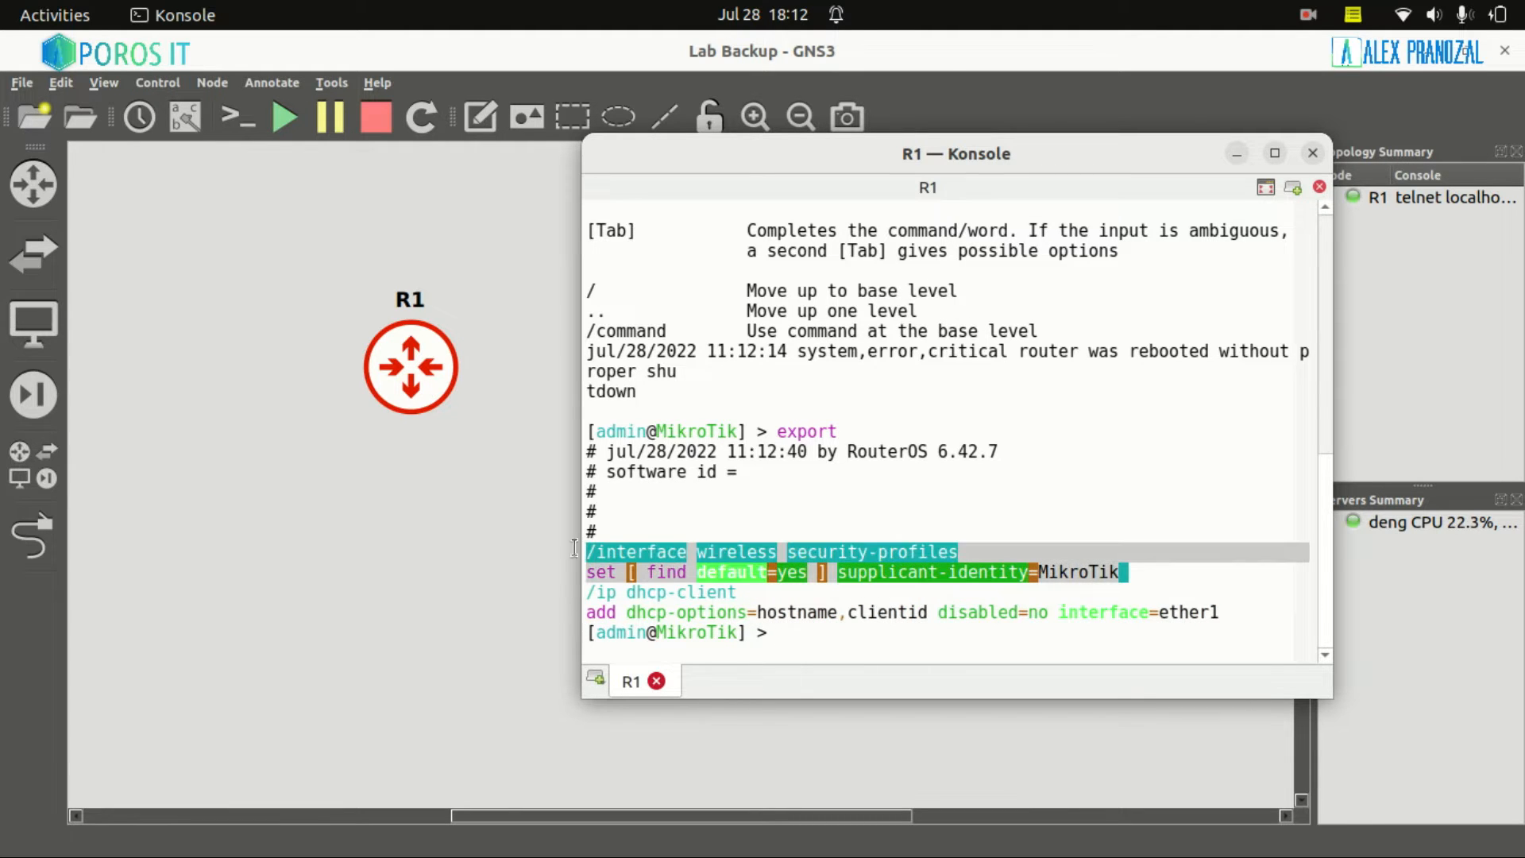
pyautogui.click(688, 505)
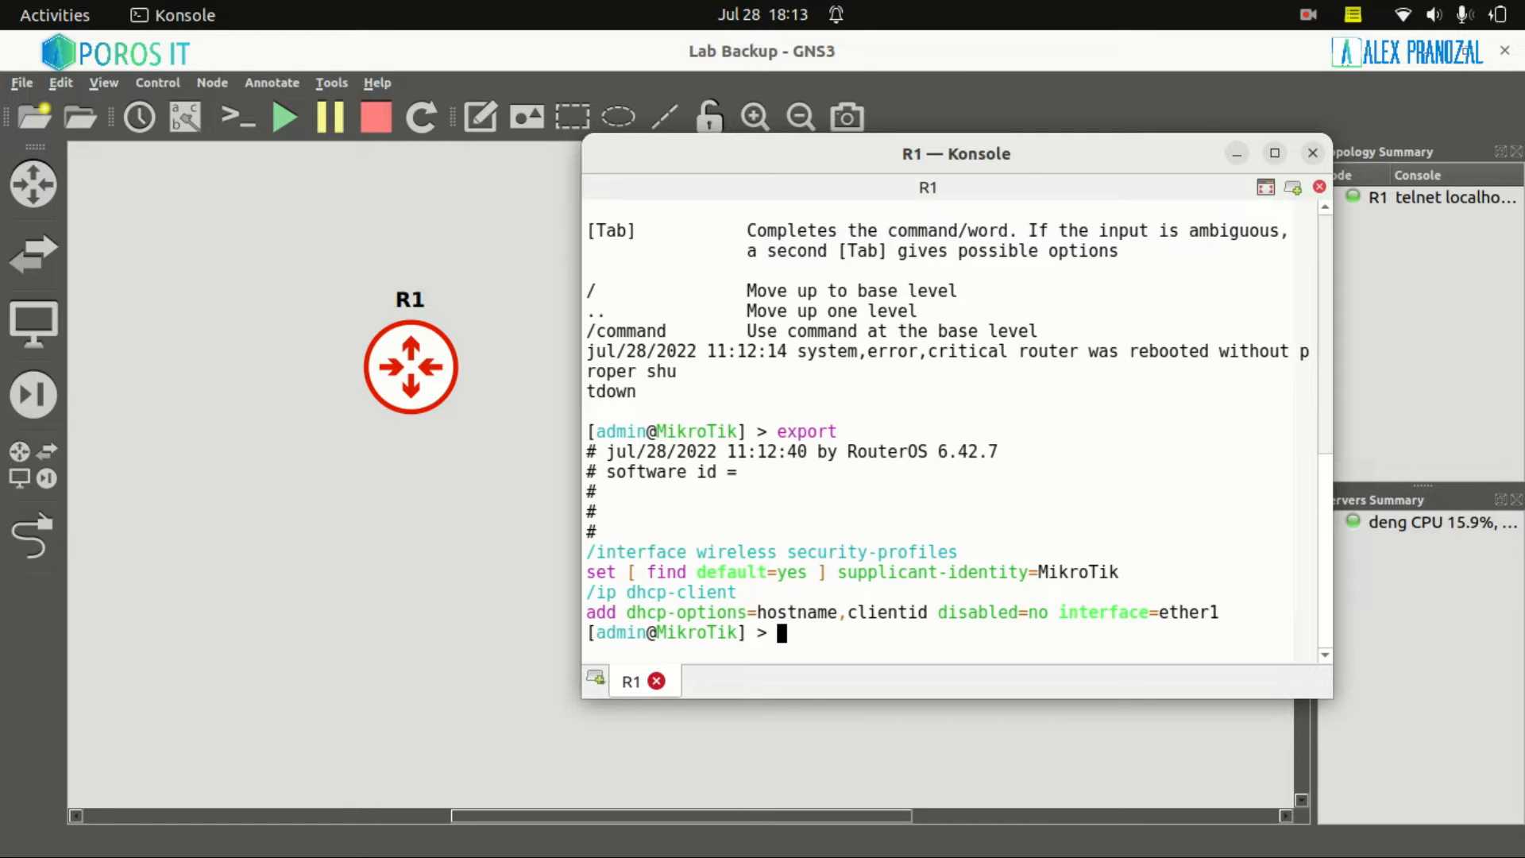
# Set the router identity to R1 and add 10.10.1.1/24 to ether2
pyautogui.write('system identity set ')
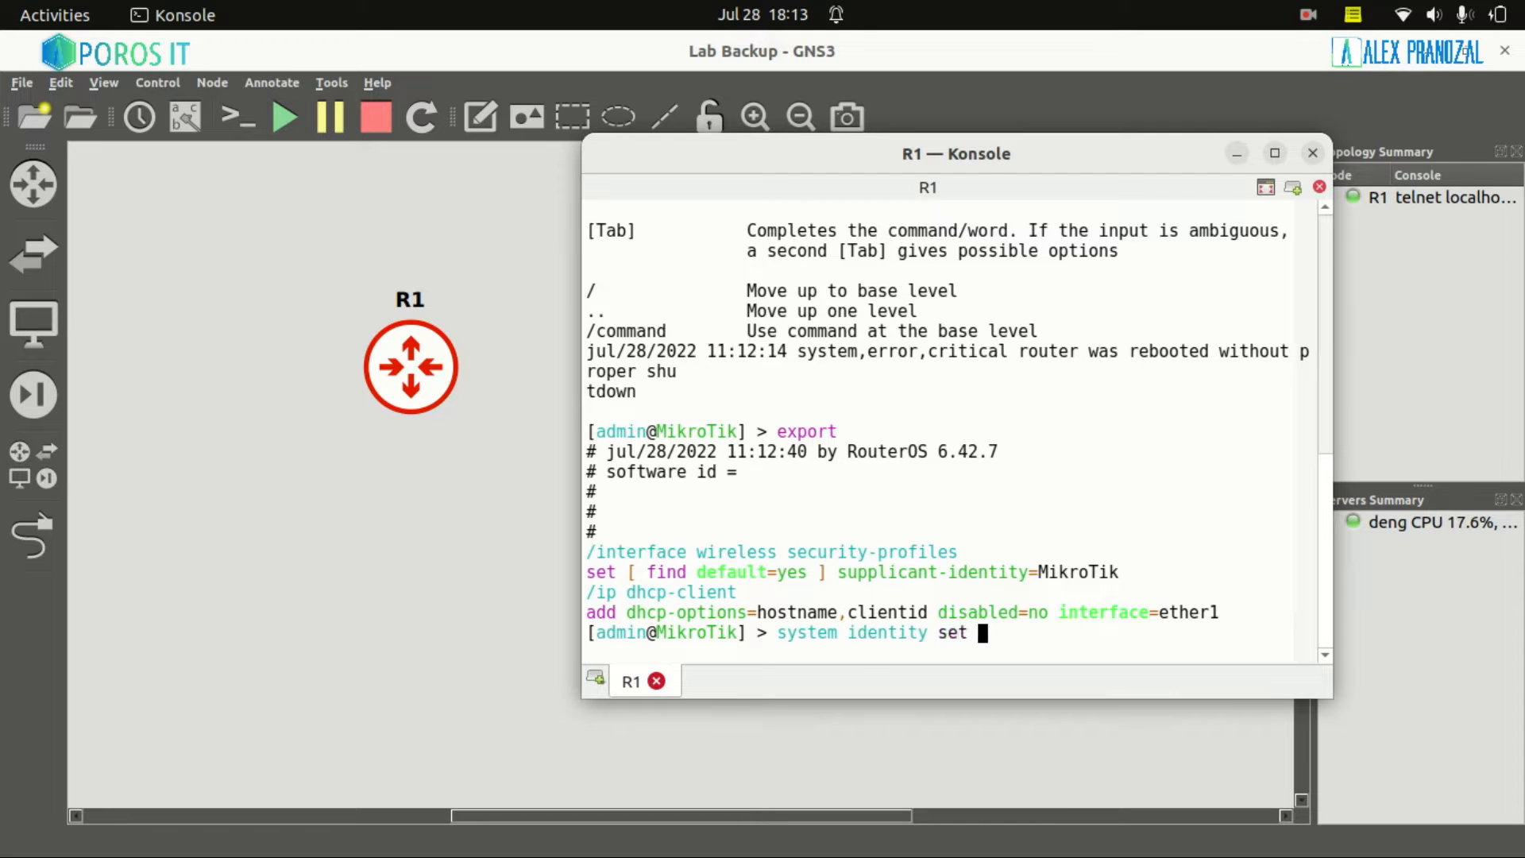
pyautogui.write('name=')
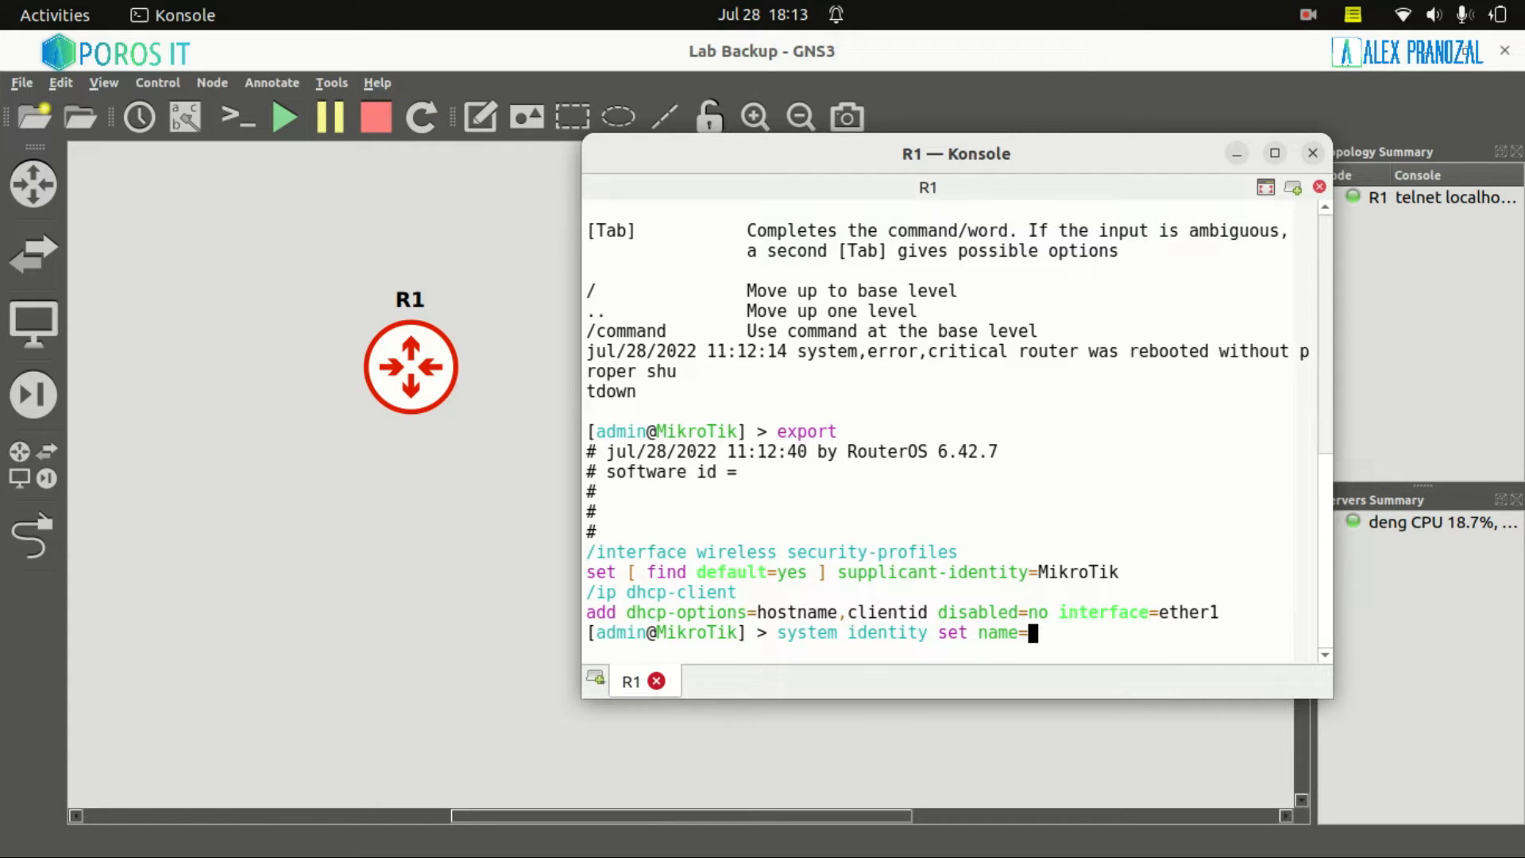
pyautogui.write('R1')
pyautogui.press('Return')
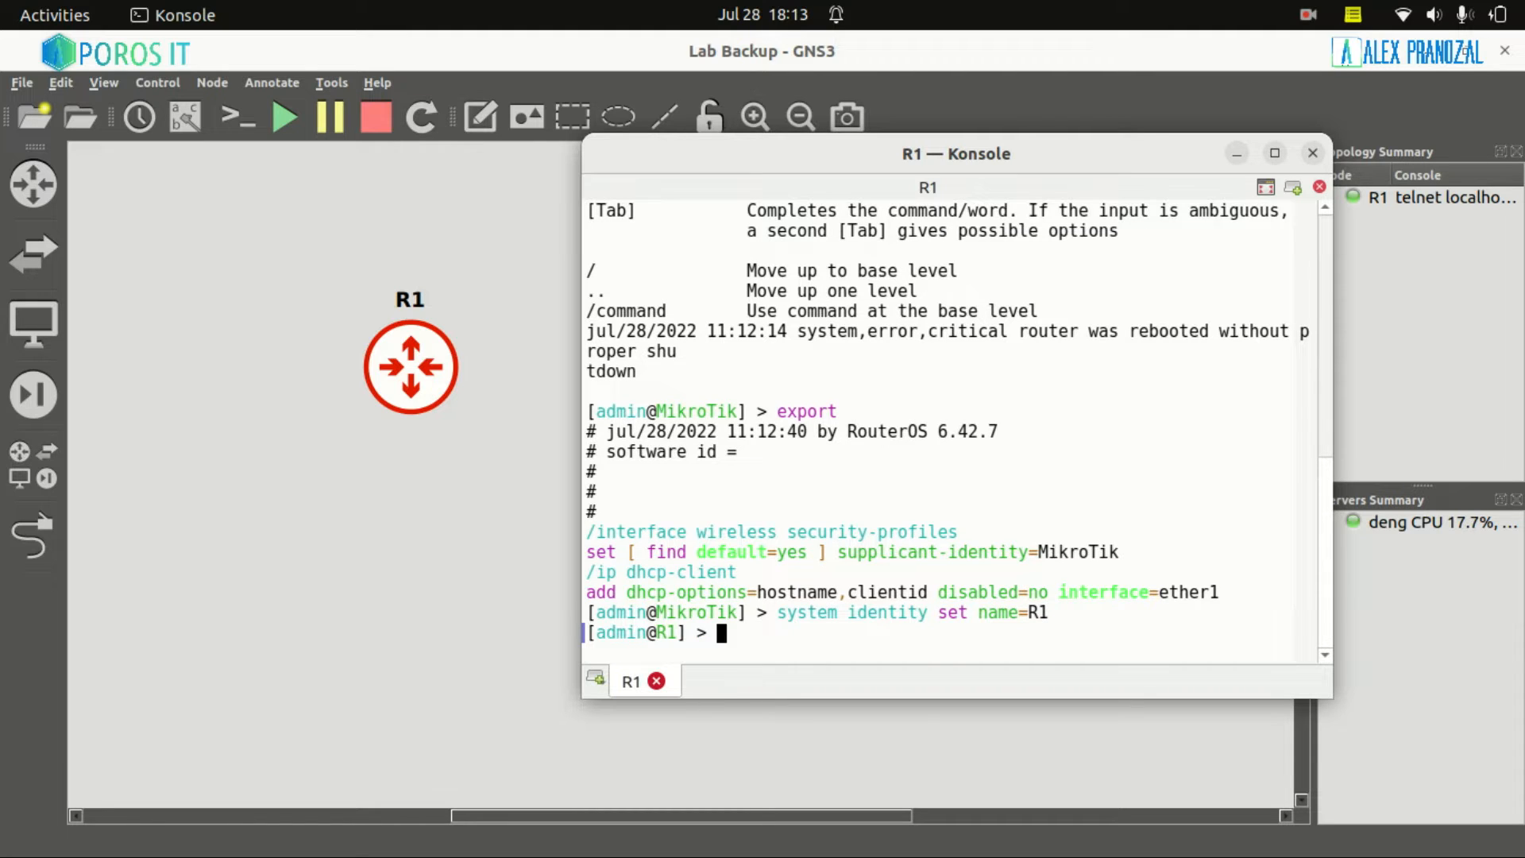
pyautogui.write('ip address add ad')
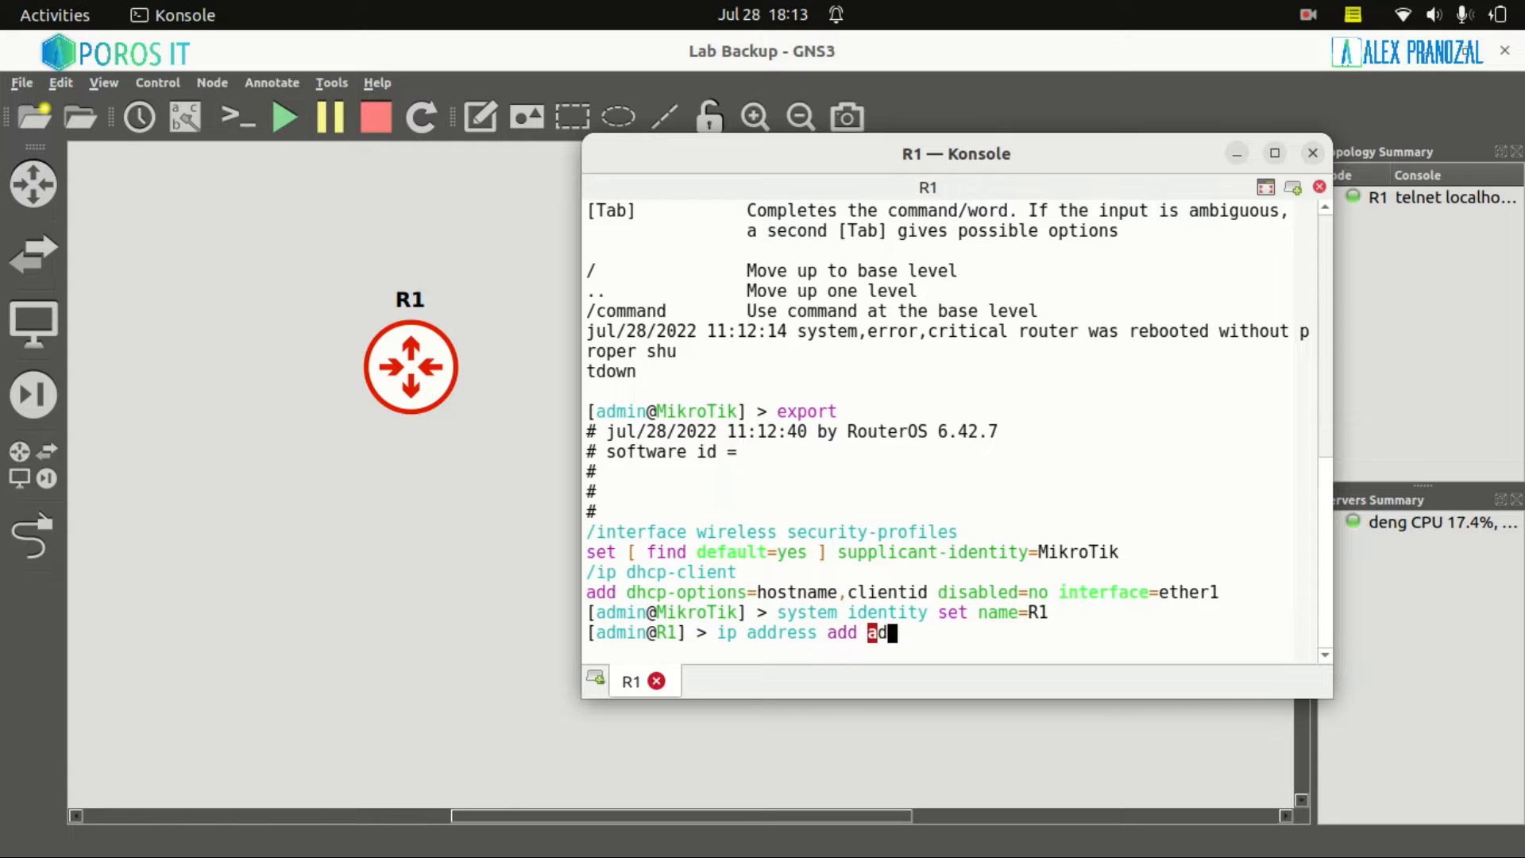
pyautogui.write('dress=10.10.1')
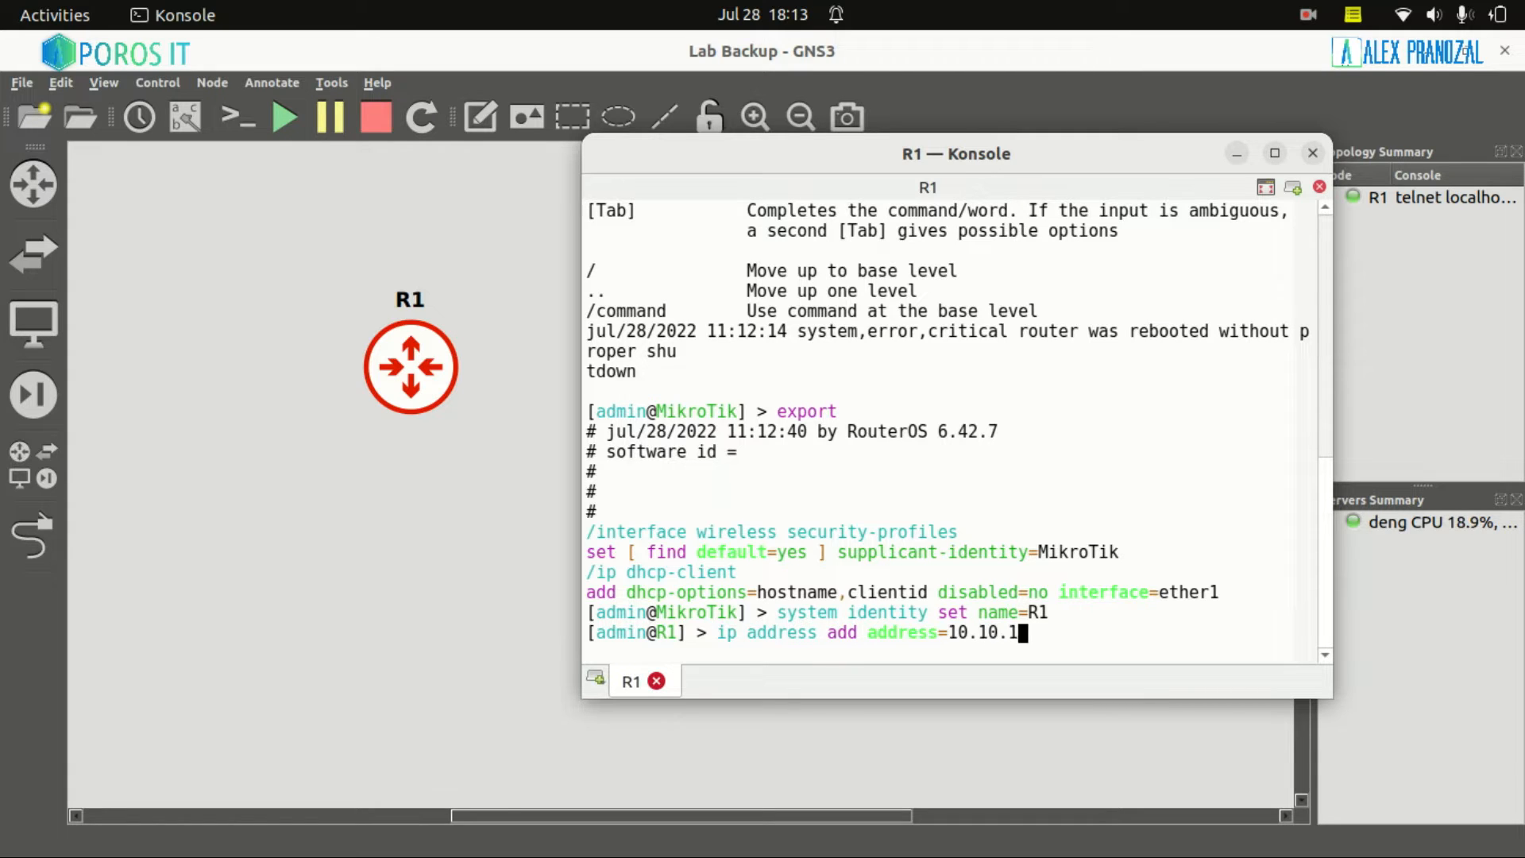
pyautogui.write('.1/24 interface=ether2')
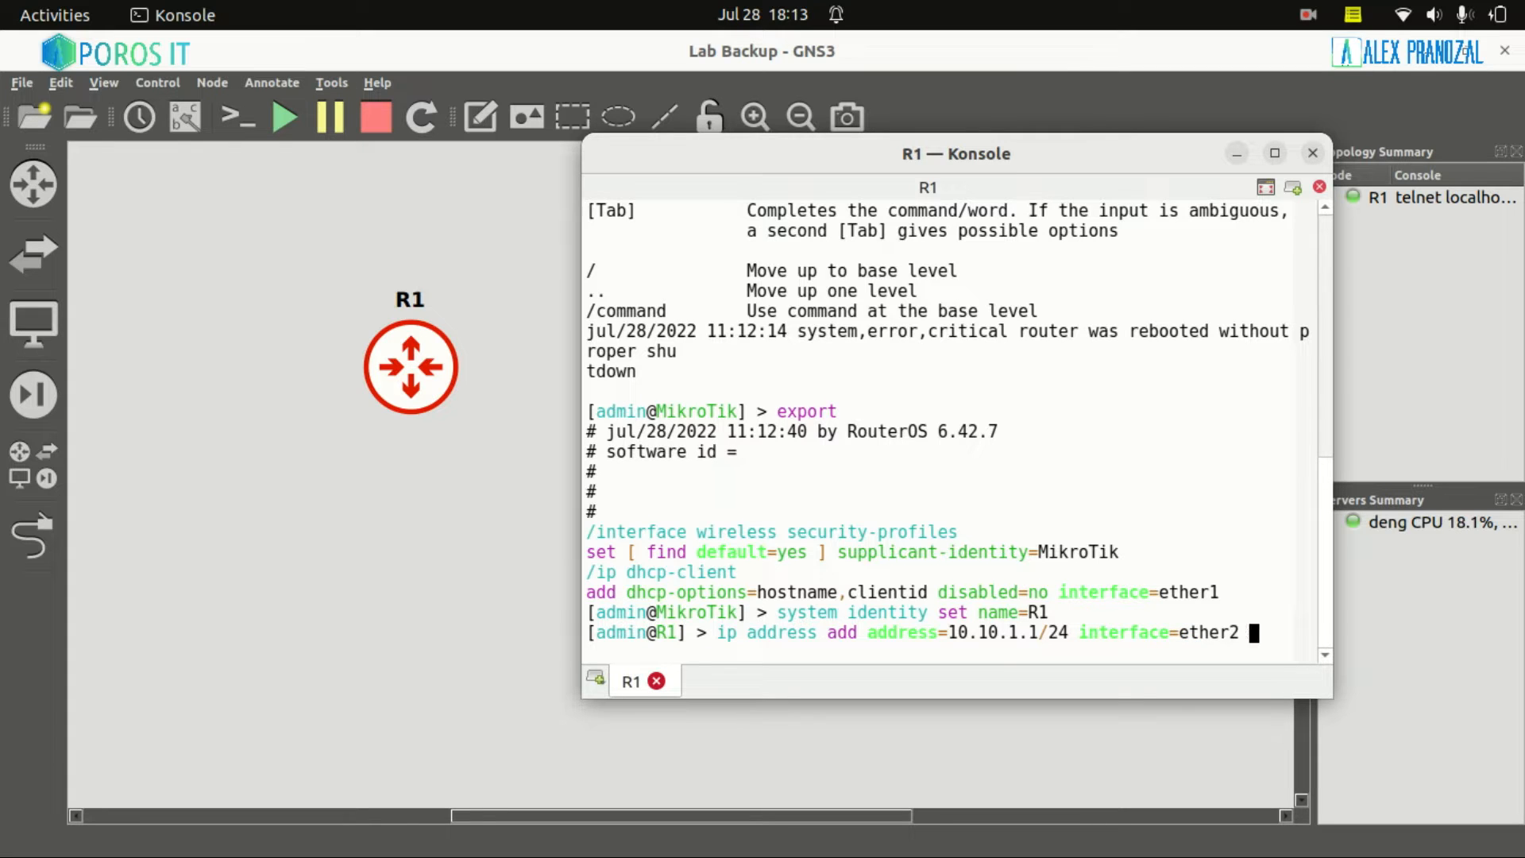
pyautogui.press('Return')
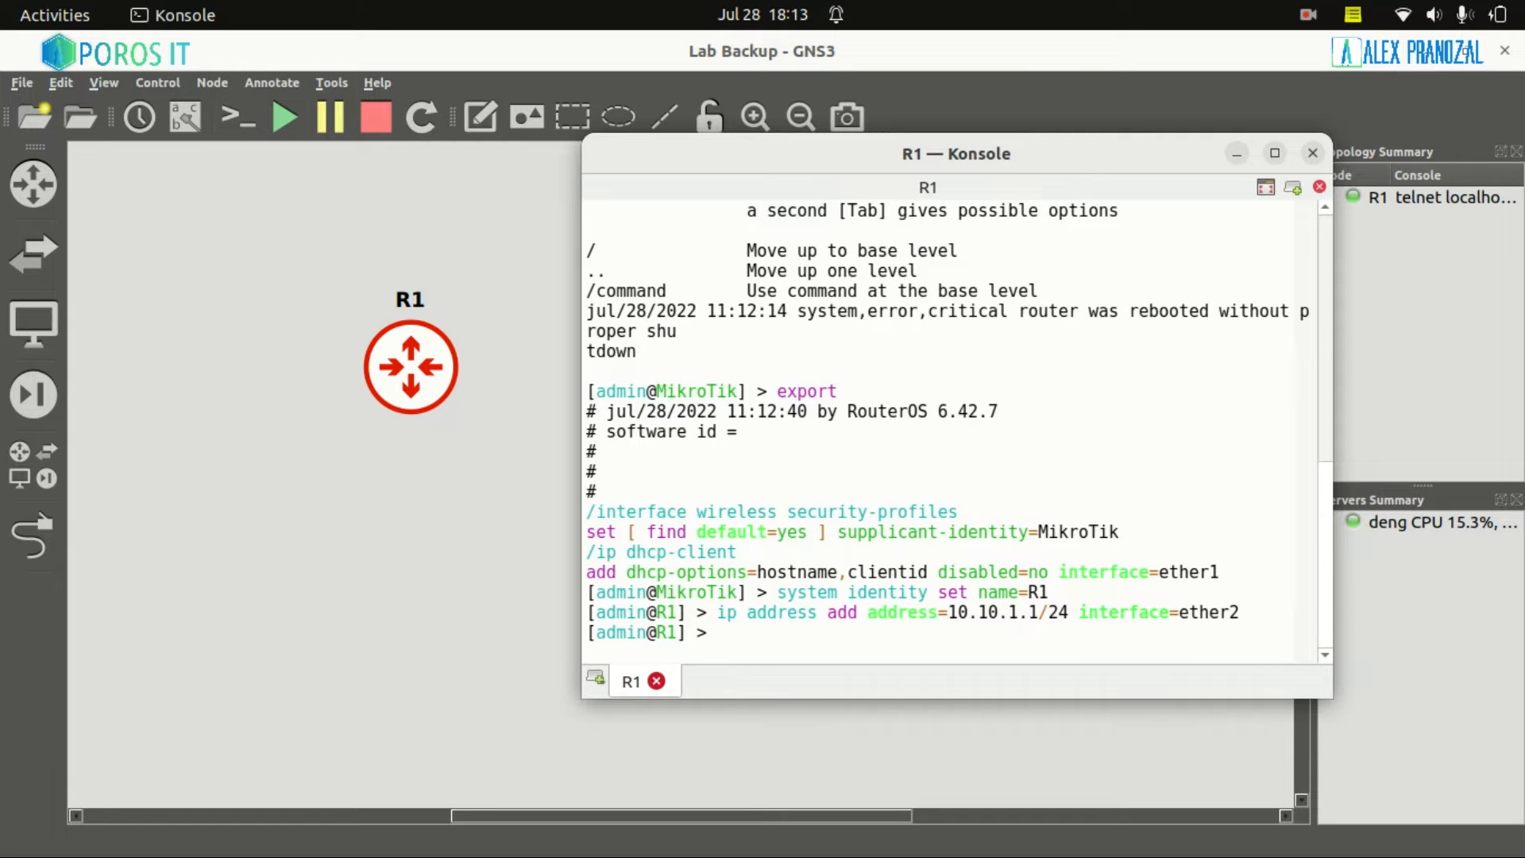
# Enable the NTP client with server-dns-names id.pool.ntp.org
pyautogui.write('system ne')
pyautogui.press('BackSpace')
pyautogui.write('tp client')
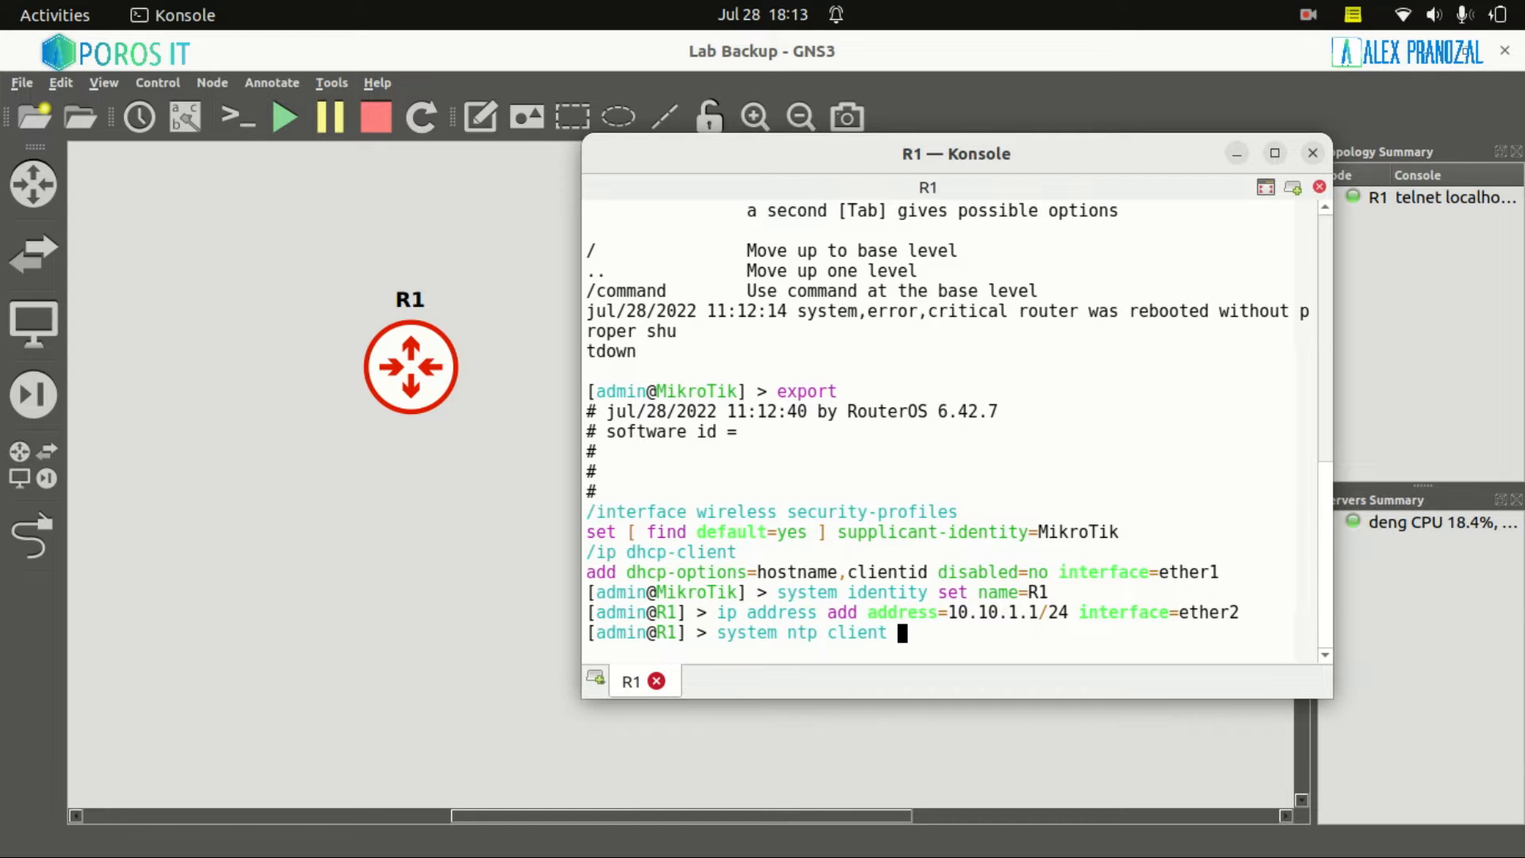
pyautogui.press('Tab')
pyautogui.press('Tab')
pyautogui.write('set')
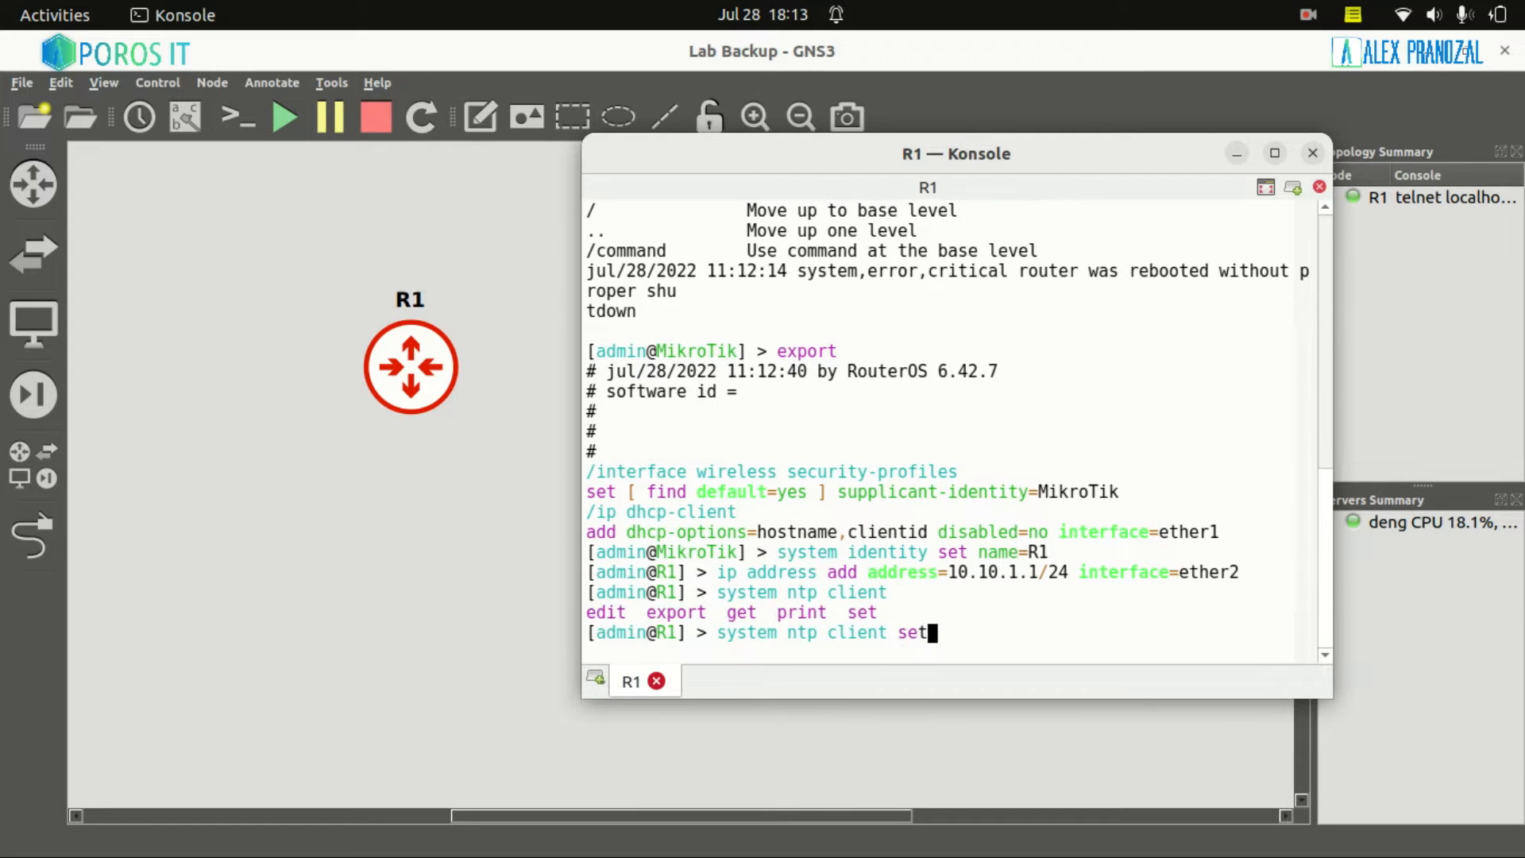
pyautogui.write(' ser')
pyautogui.press('Tab')
pyautogui.write('id')
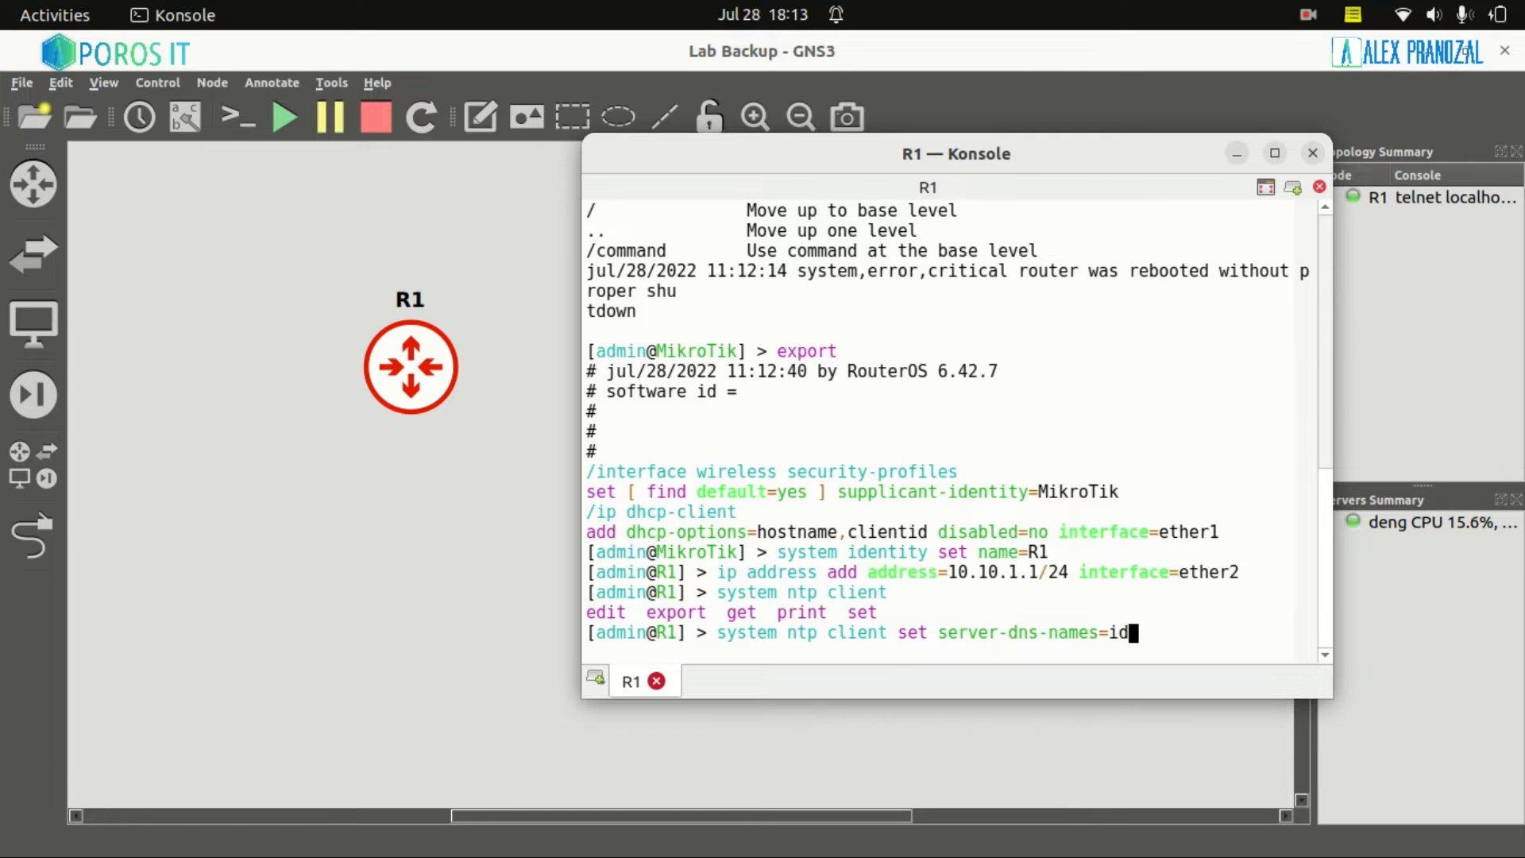
pyautogui.write('.pool.ntp.org en')
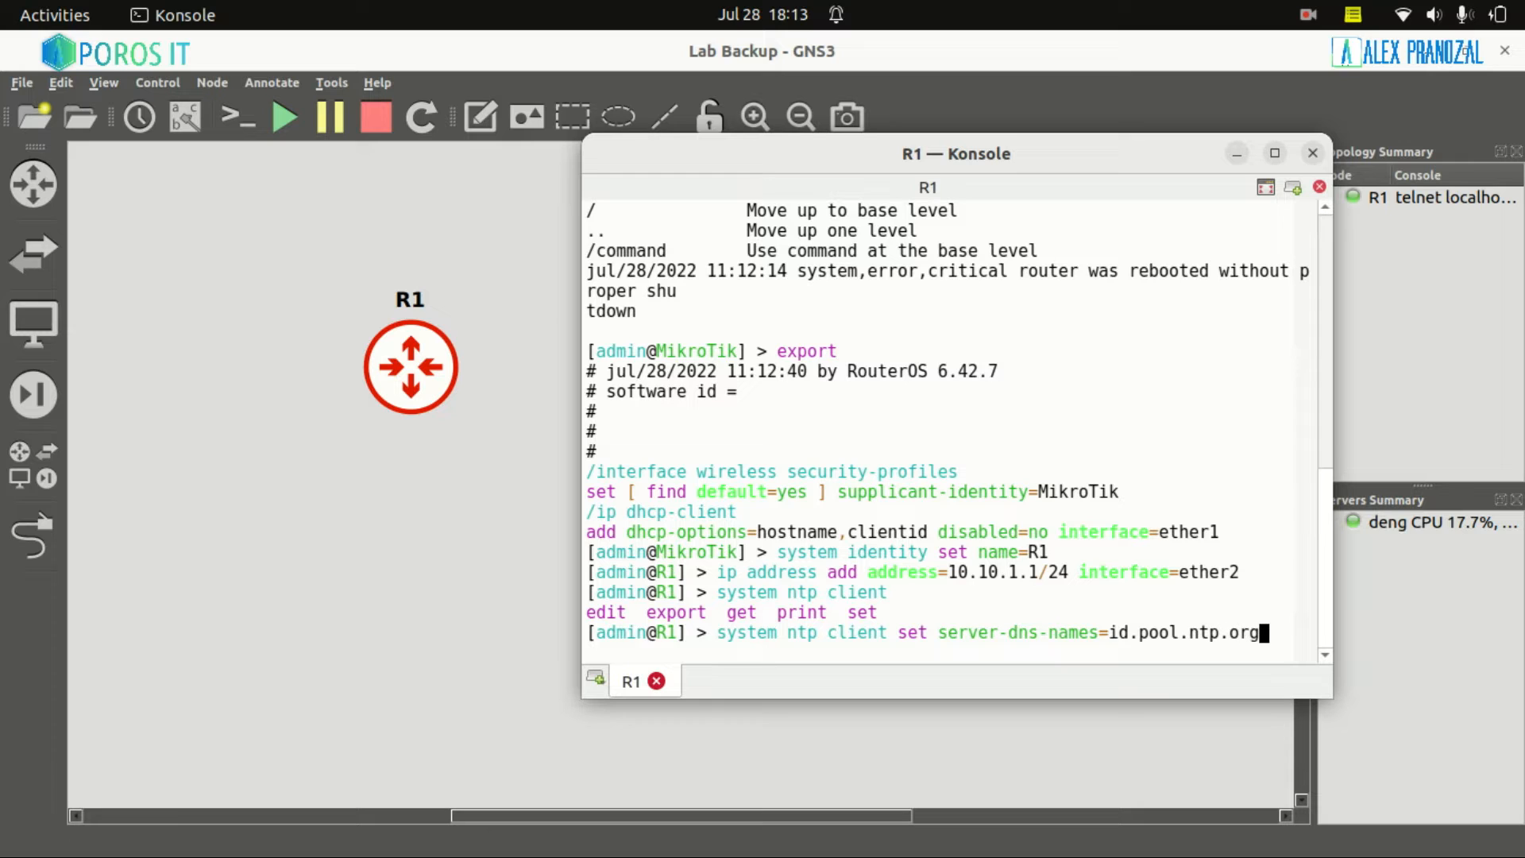
pyautogui.press('Tab')
pyautogui.write('yes')
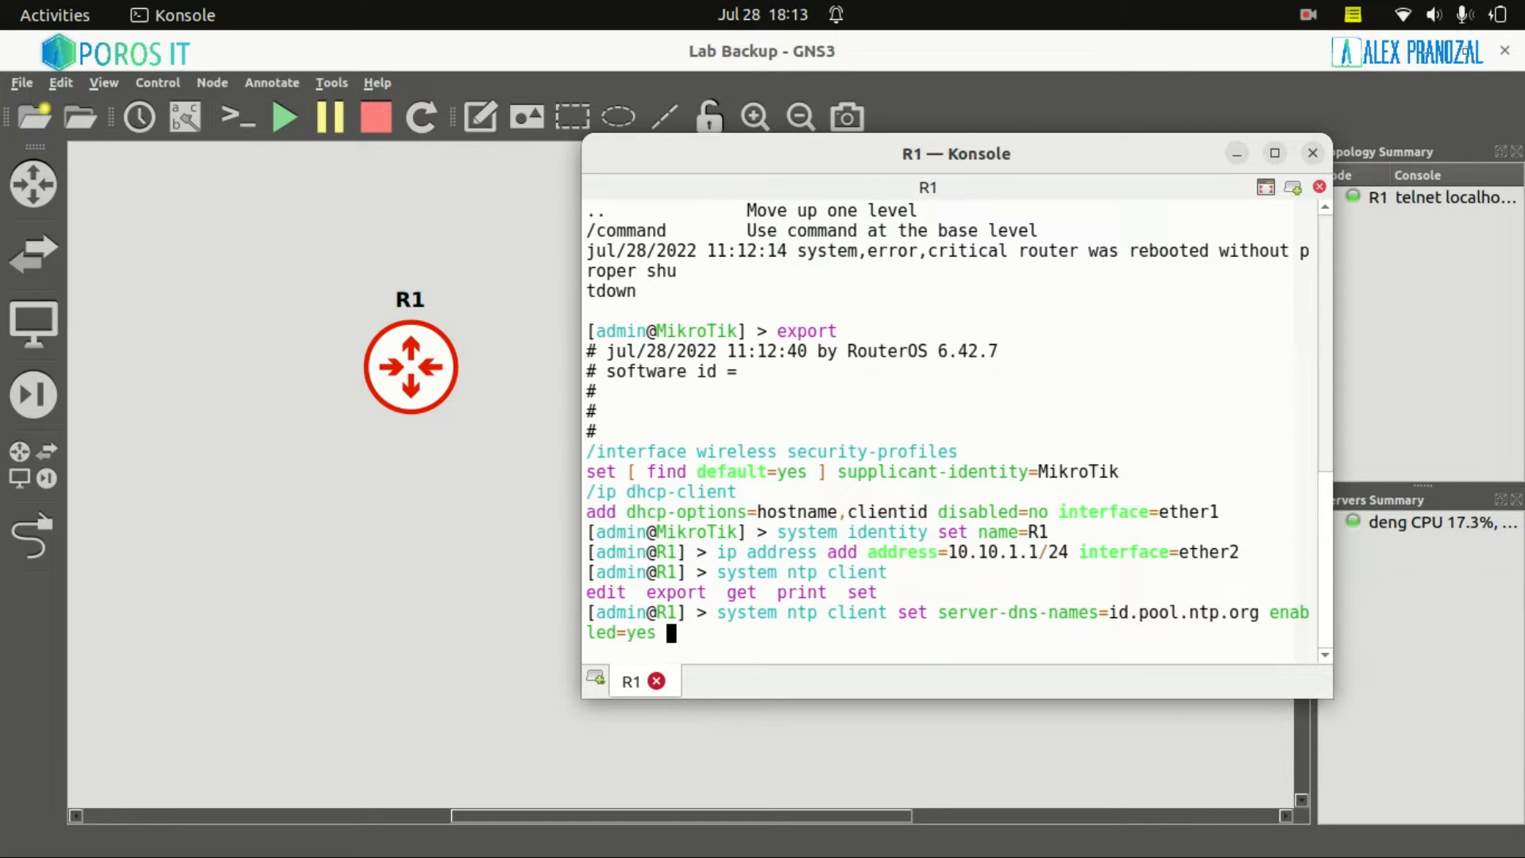
pyautogui.press('Return')
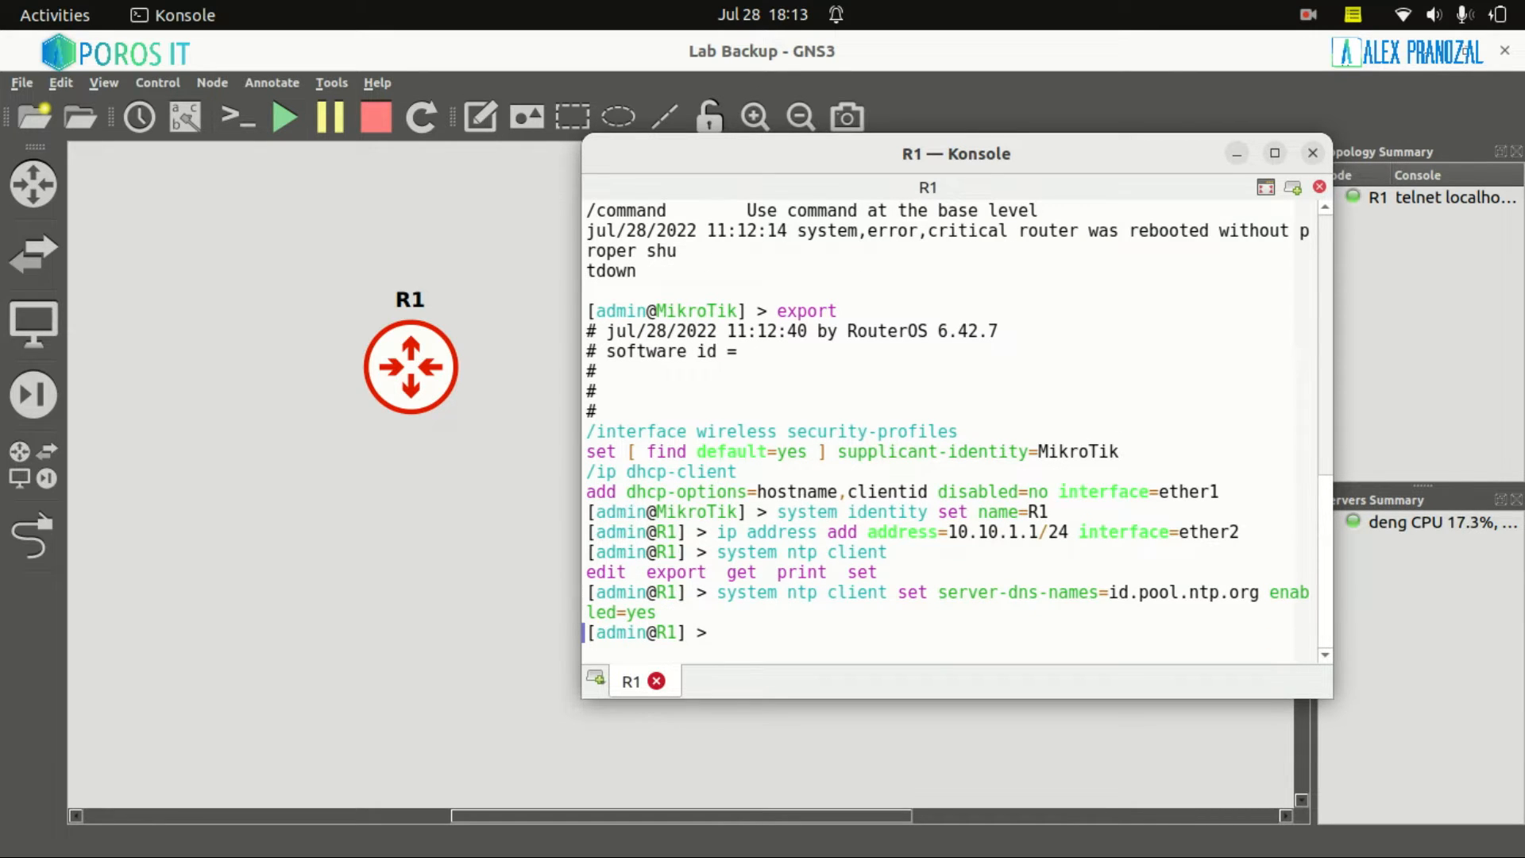
# Run export and highlight the R1 identity, ether2 10.10.1.1/24 address and NTP client lines
pyautogui.write('export')
pyautogui.press('Return')
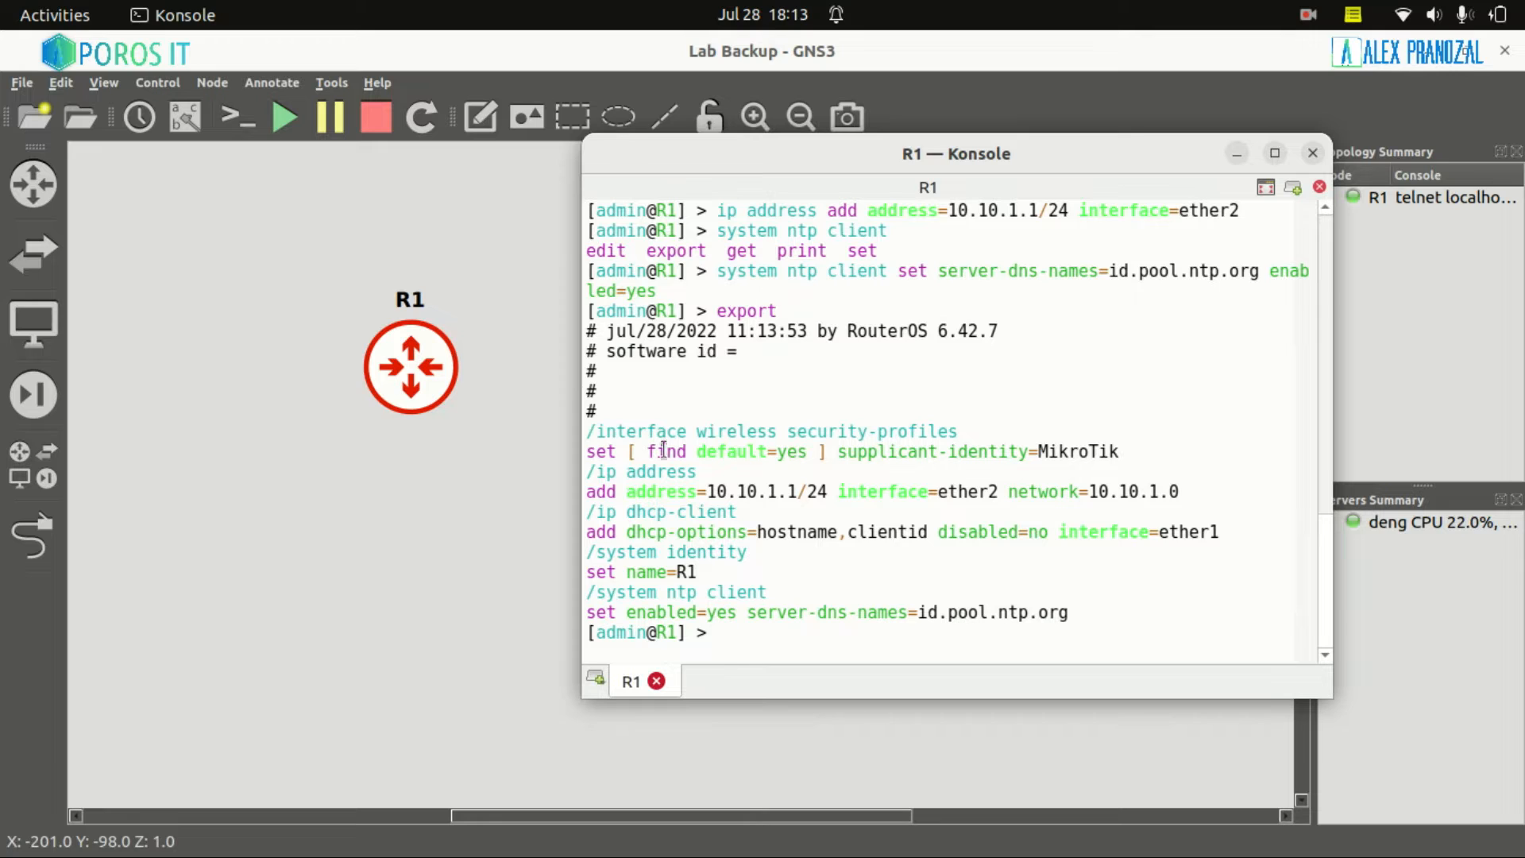
pyautogui.moveTo(588, 433); pyautogui.dragTo(1218, 538)
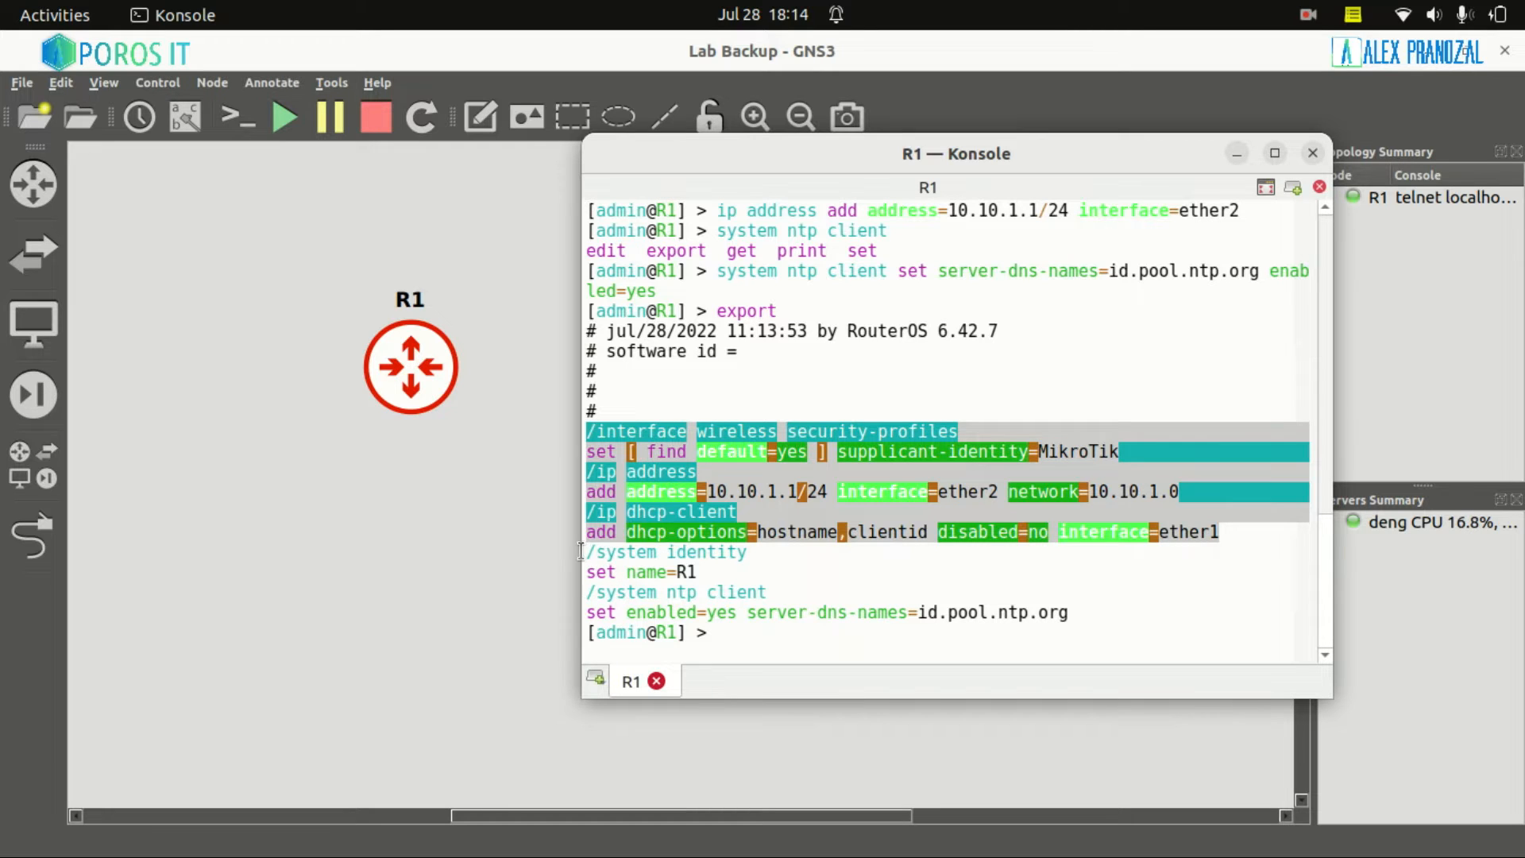
pyautogui.moveTo(581, 550); pyautogui.dragTo(739, 569)
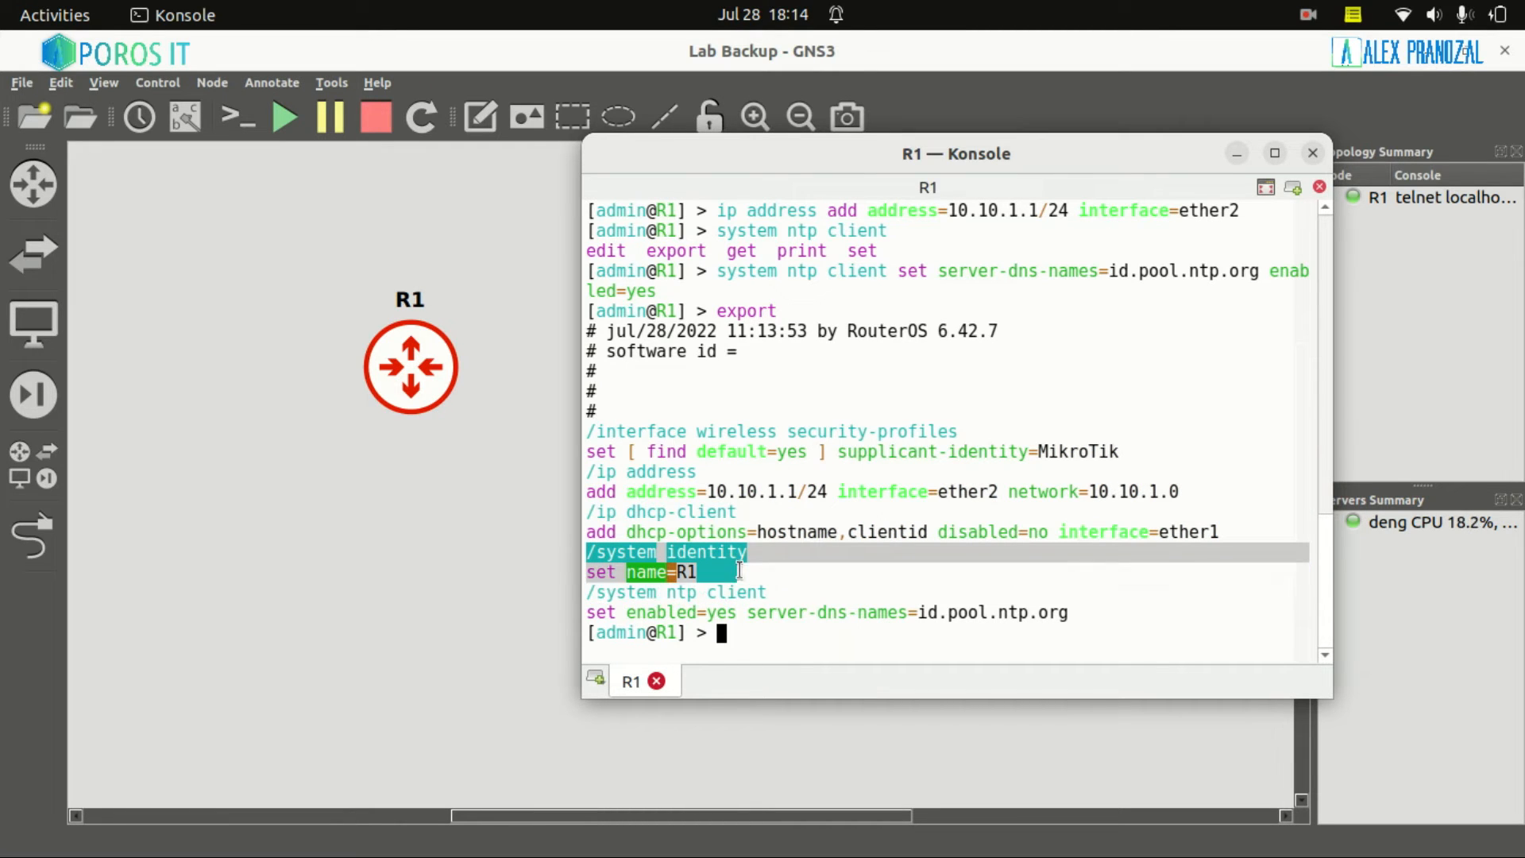
pyautogui.moveTo(587, 491); pyautogui.dragTo(1139, 489)
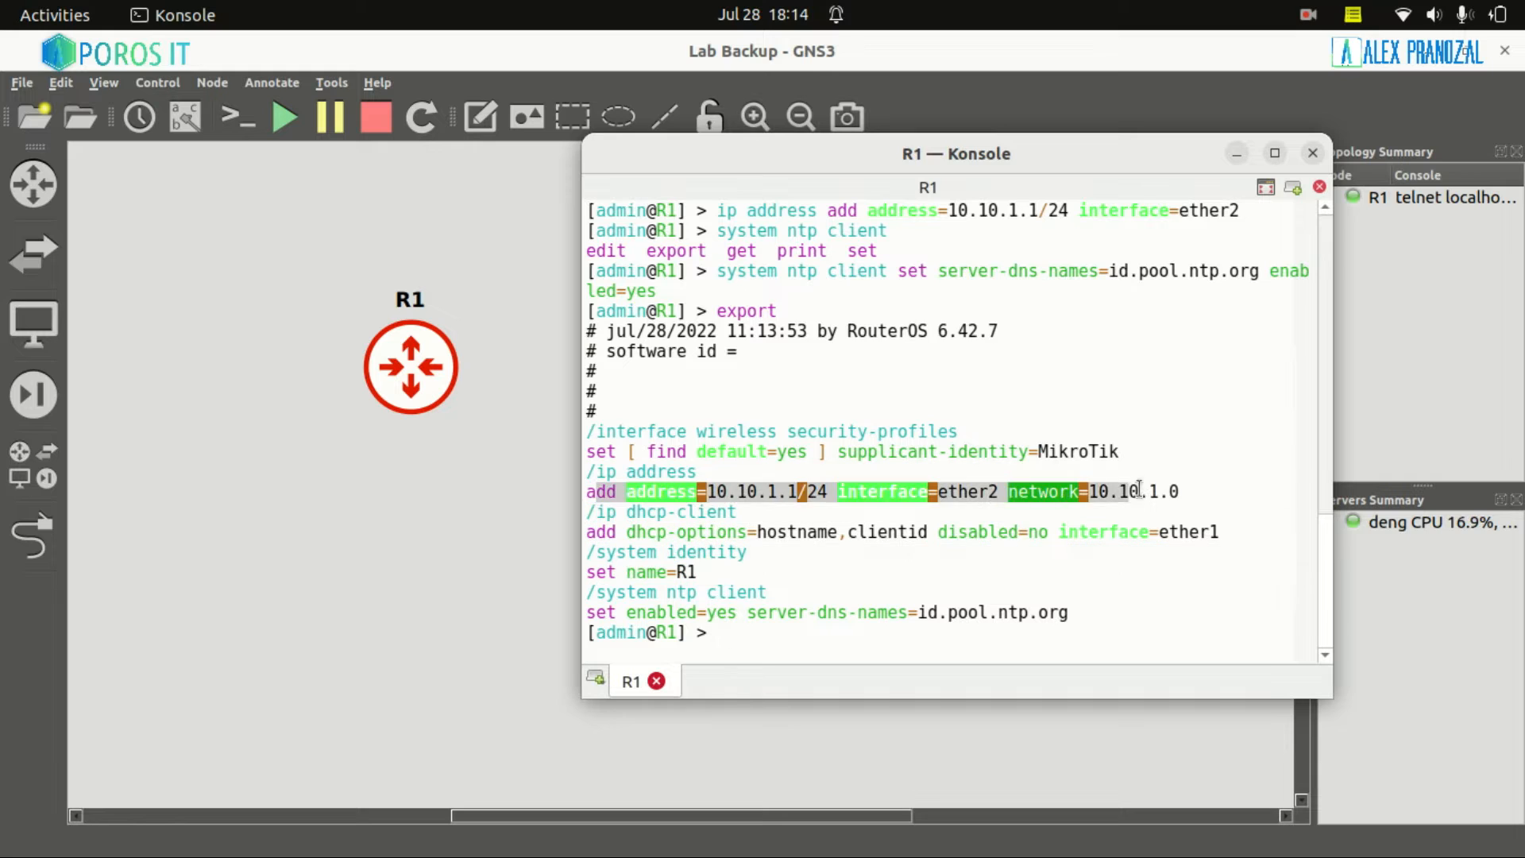
pyautogui.click(1140, 490)
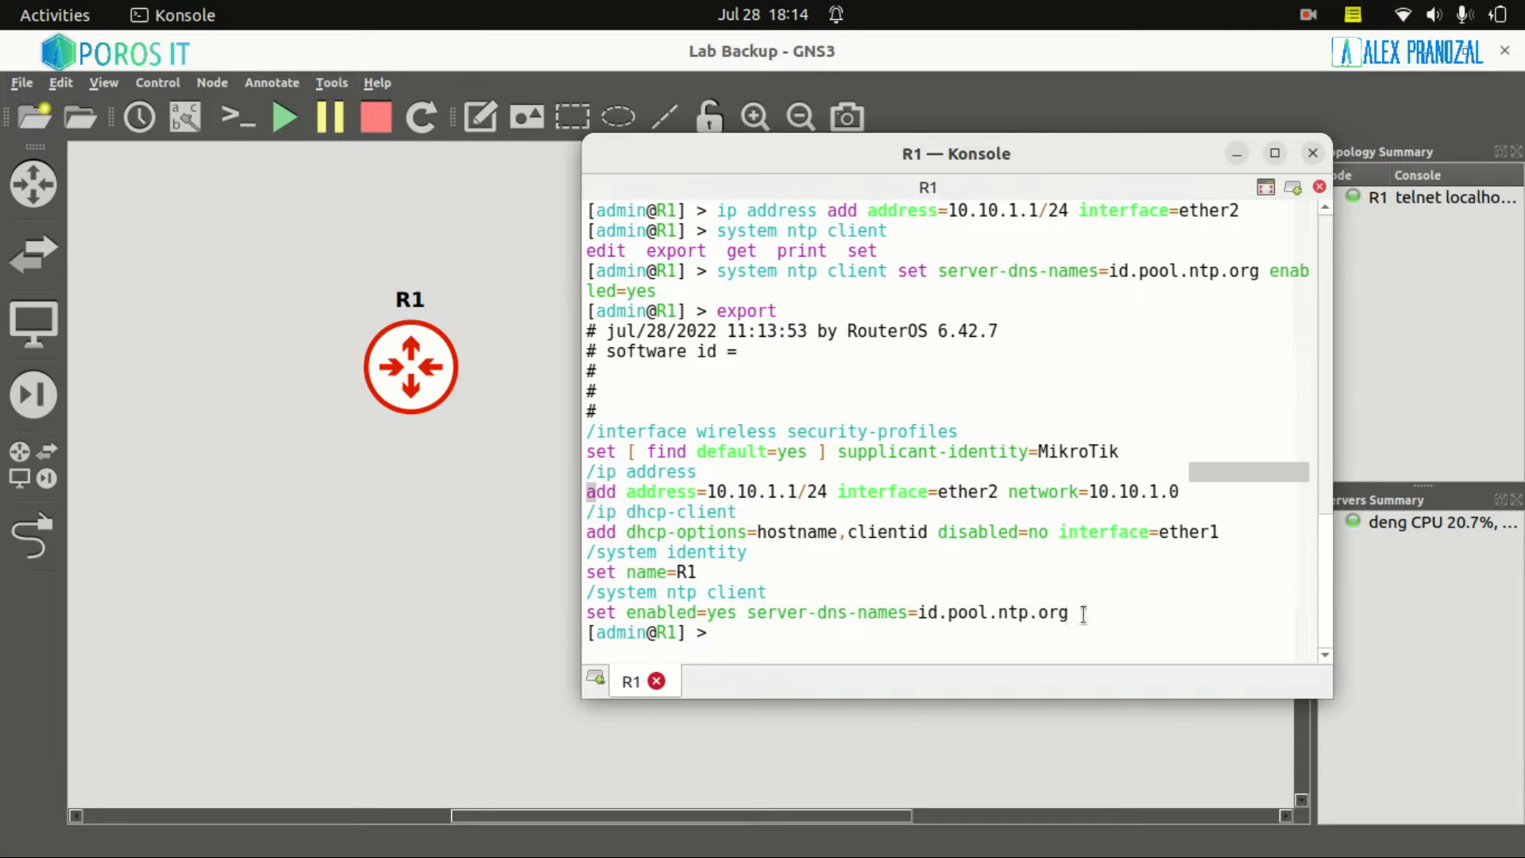
pyautogui.moveTo(1084, 614); pyautogui.dragTo(562, 592)
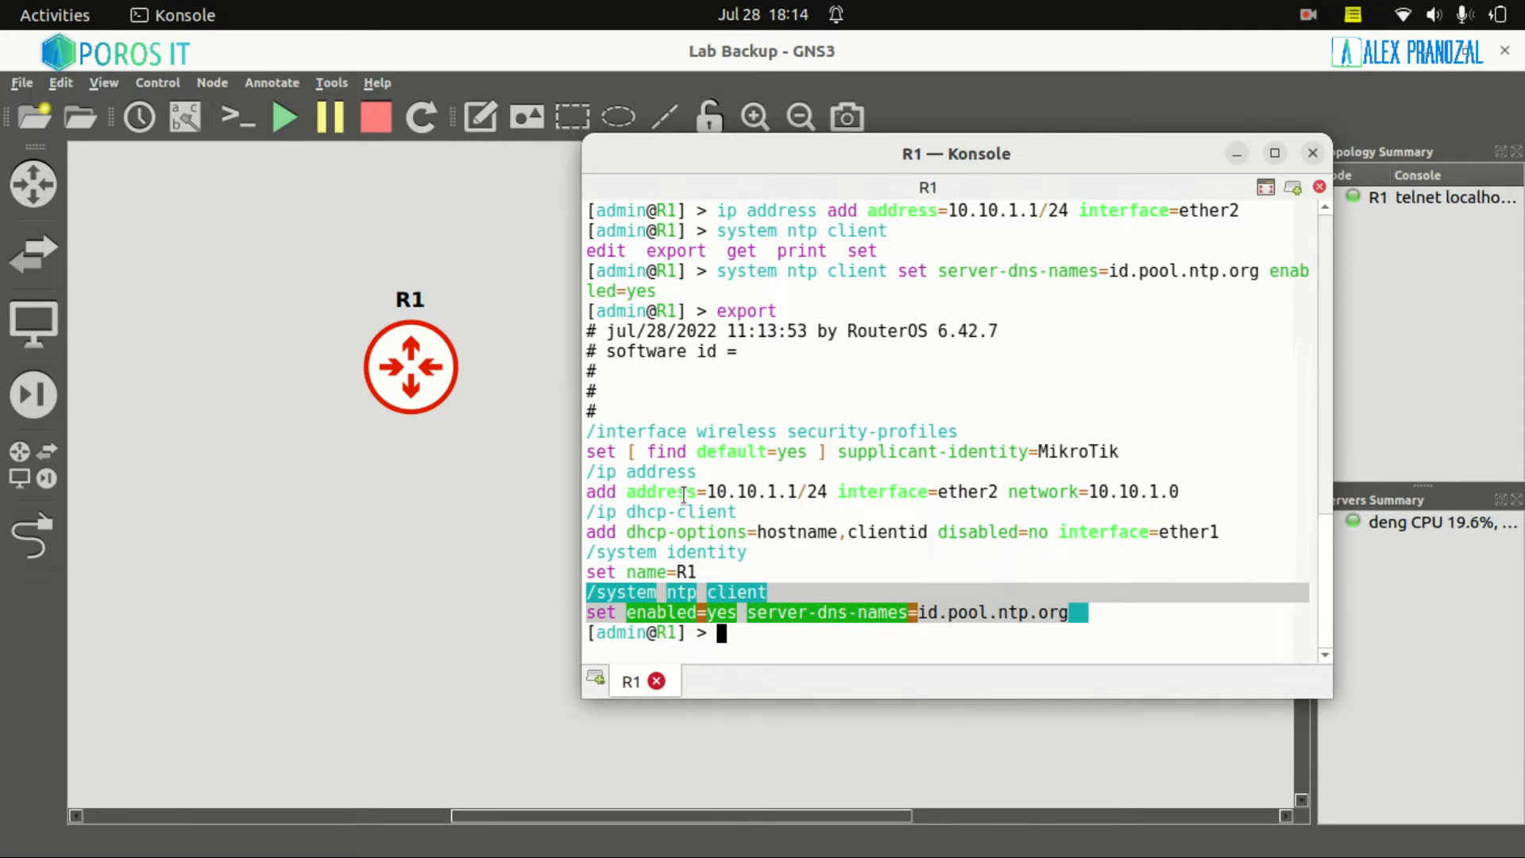
pyautogui.click(842, 486)
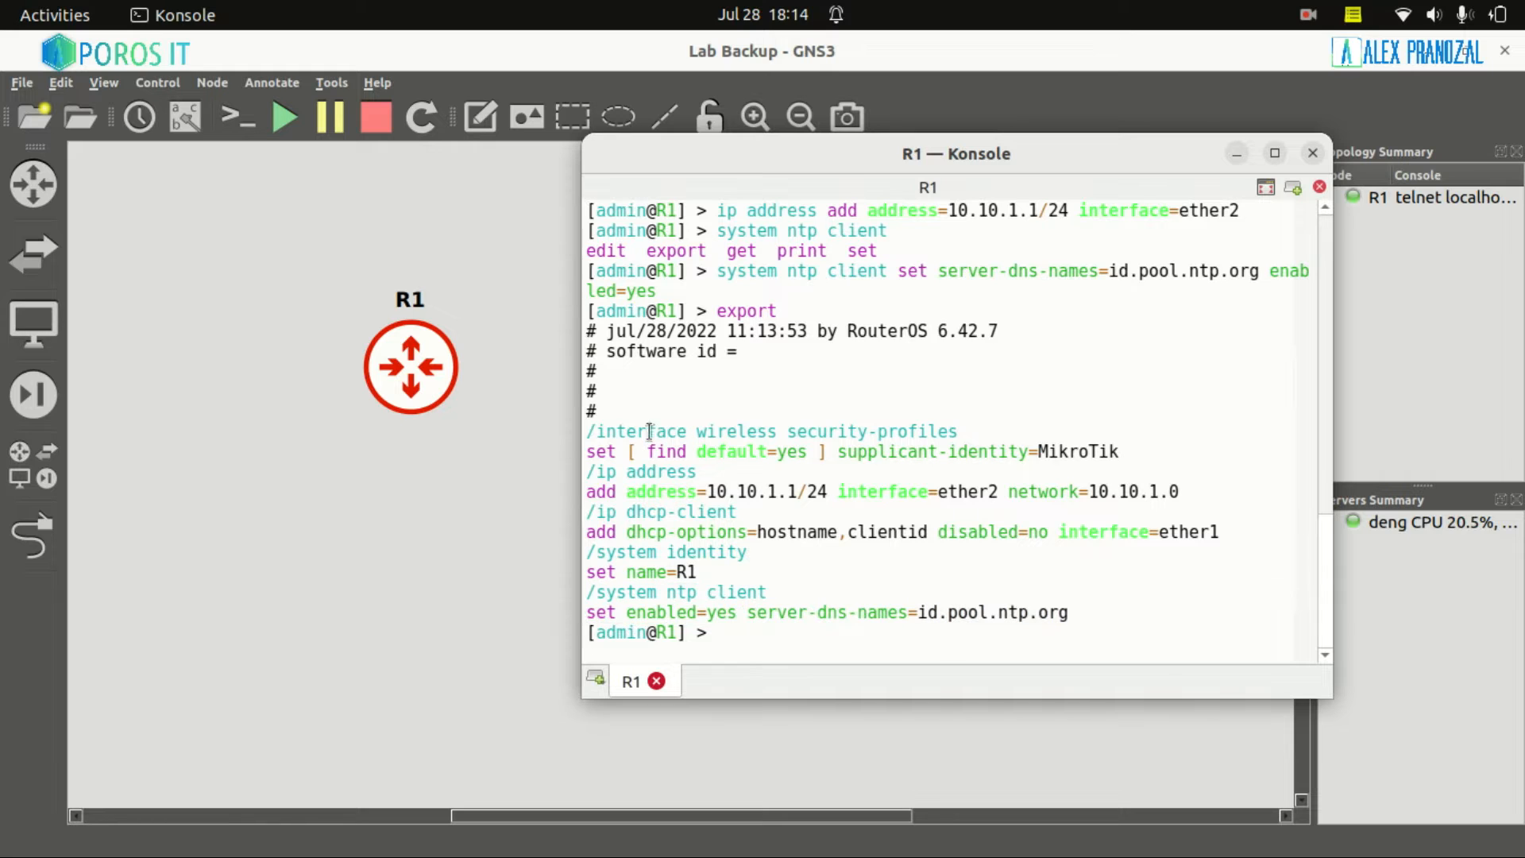
pyautogui.moveTo(758, 571); pyautogui.dragTo(1070, 616)
pyautogui.click(804, 455)
# Build the system backup save command with name backup_R1_18.25
pyautogui.write('system backup')
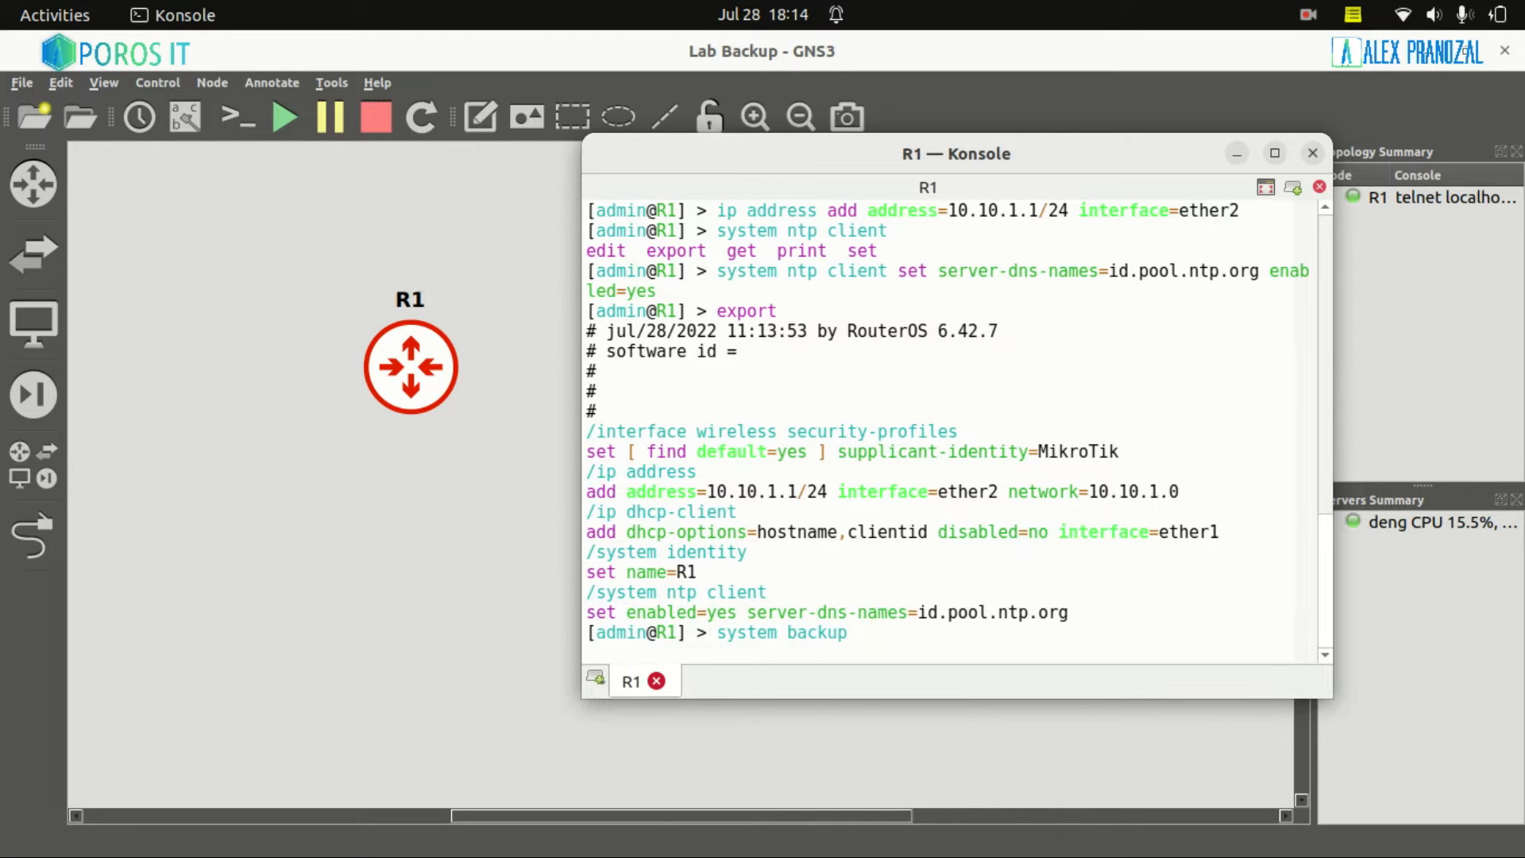
pyautogui.press('Tab')
pyautogui.press('Tab')
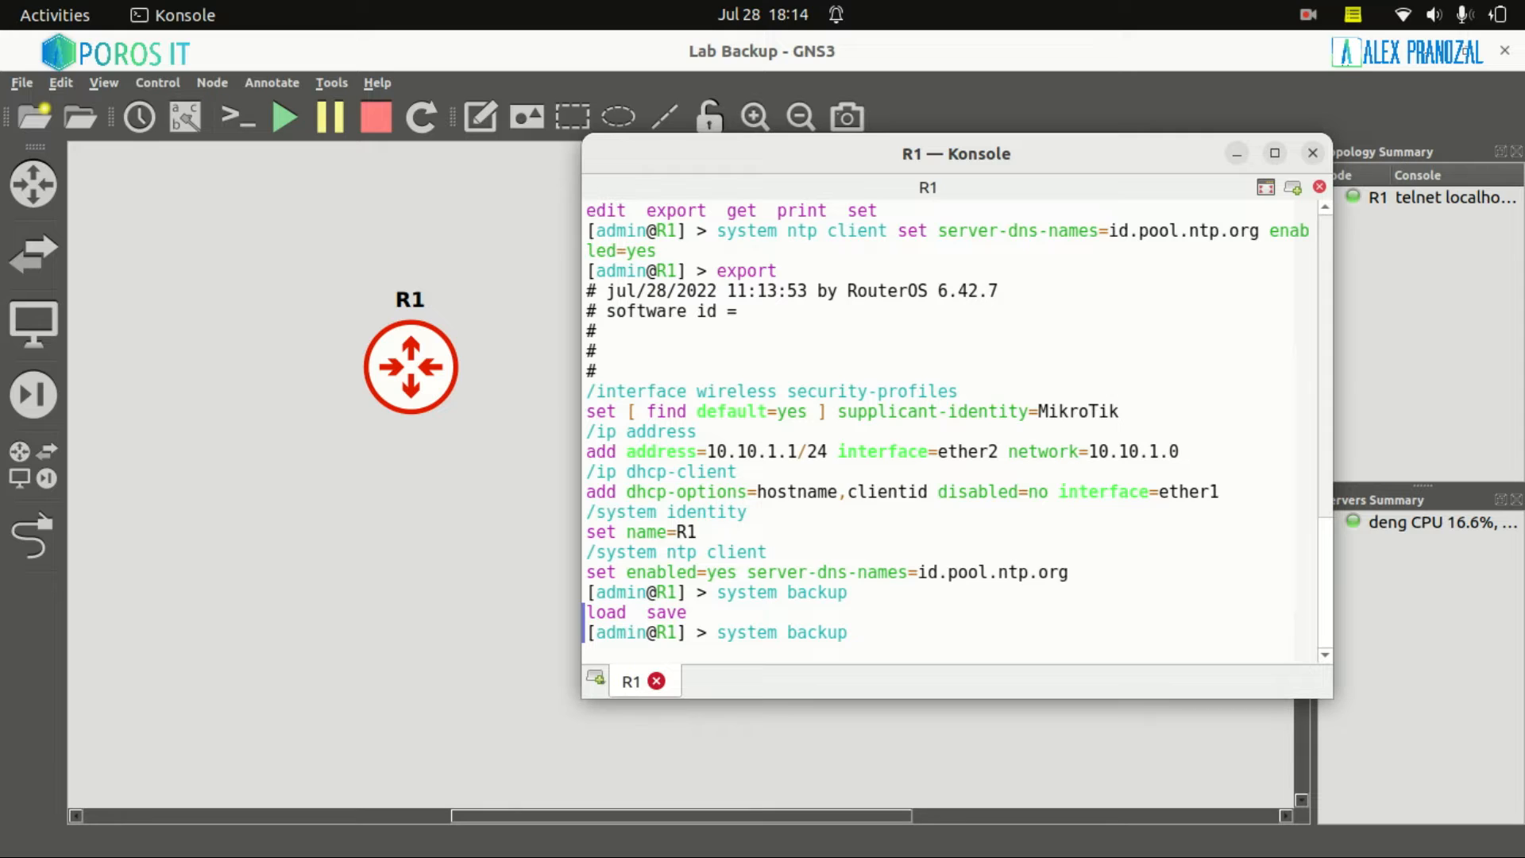
pyautogui.press('Tab')
pyautogui.press('Tab')
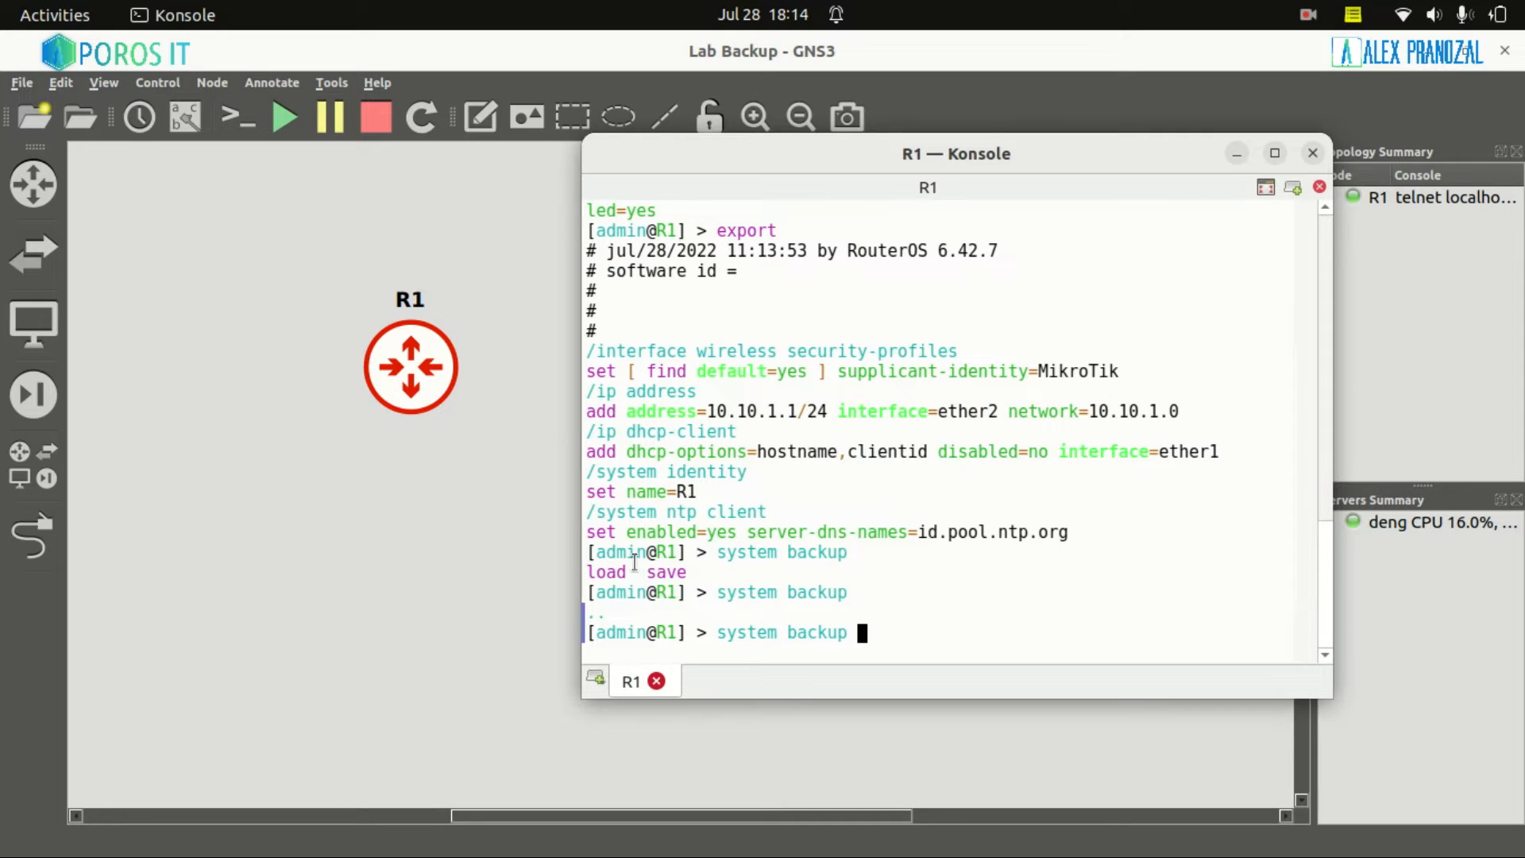
pyautogui.write('save')
pyautogui.press('Tab')
pyautogui.press('Tab')
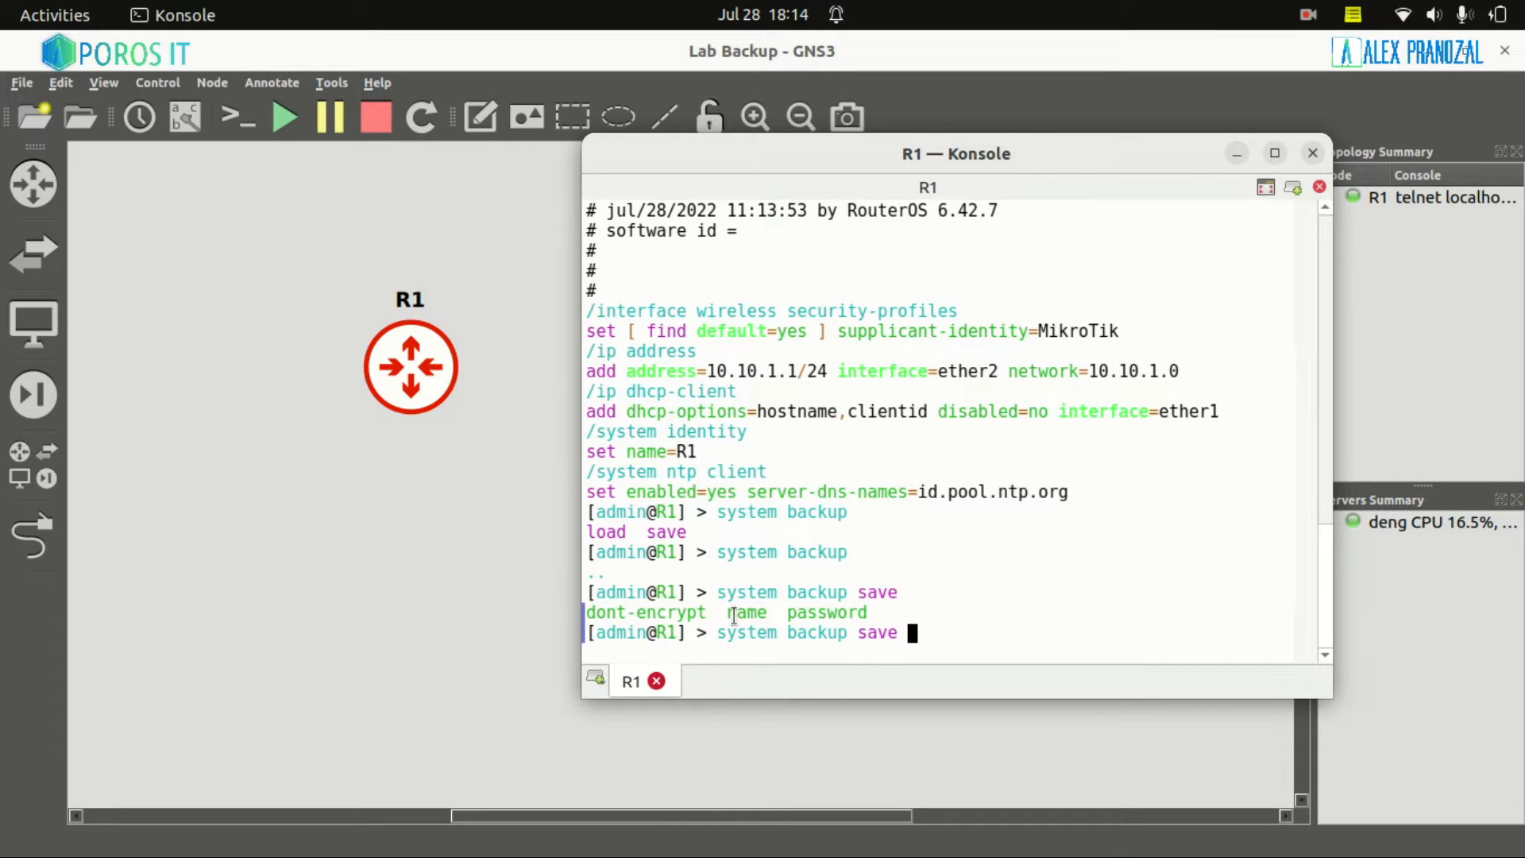
pyautogui.write('name=backup')
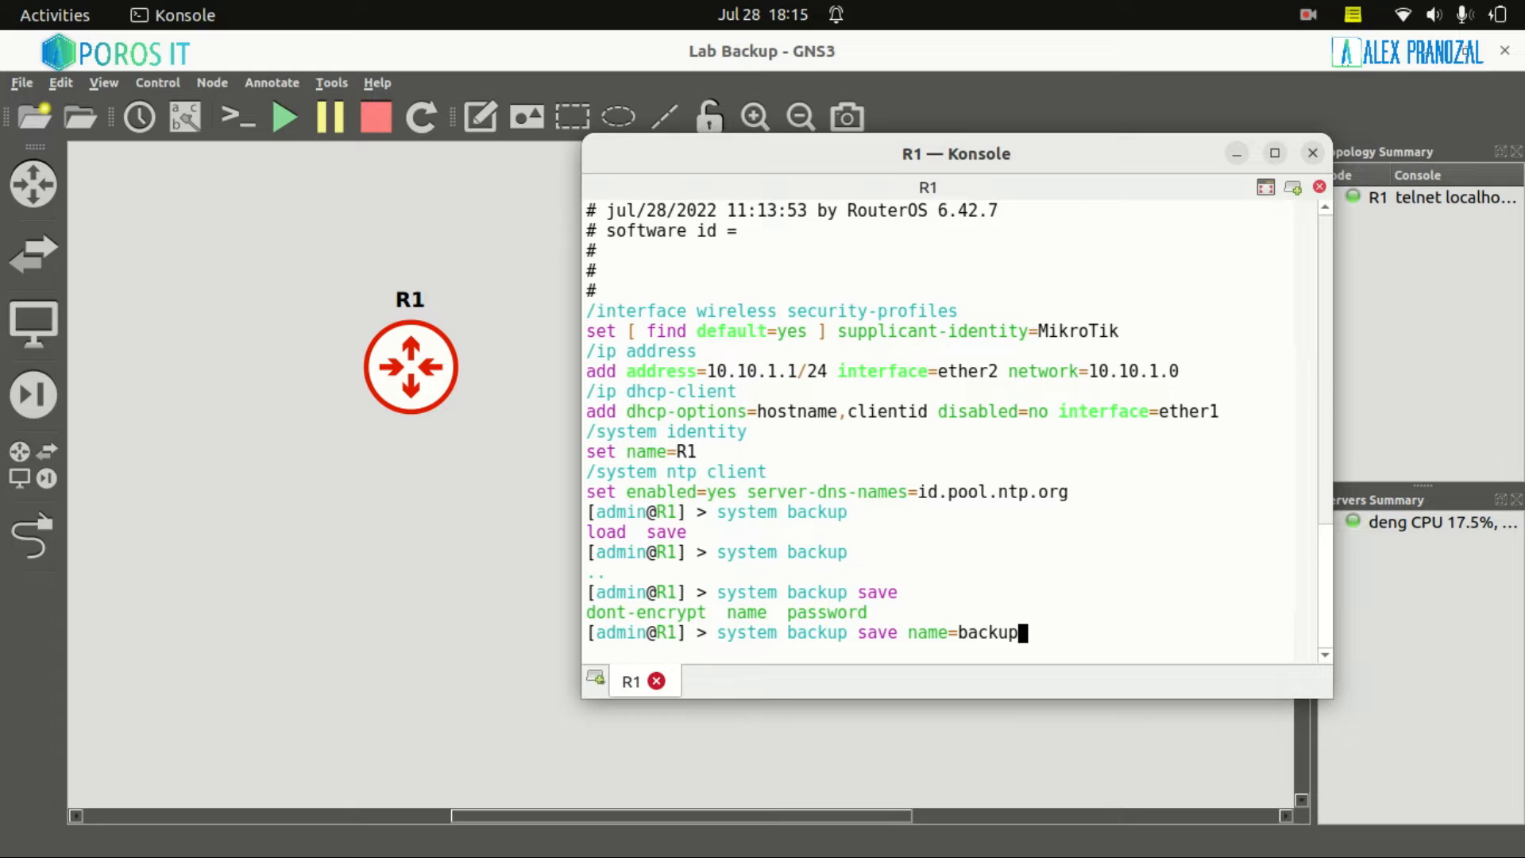
pyautogui.write('_R1_18.25 pas')
# Drop the typed password parameter and run the backup save unencrypted
pyautogui.press('Tab')
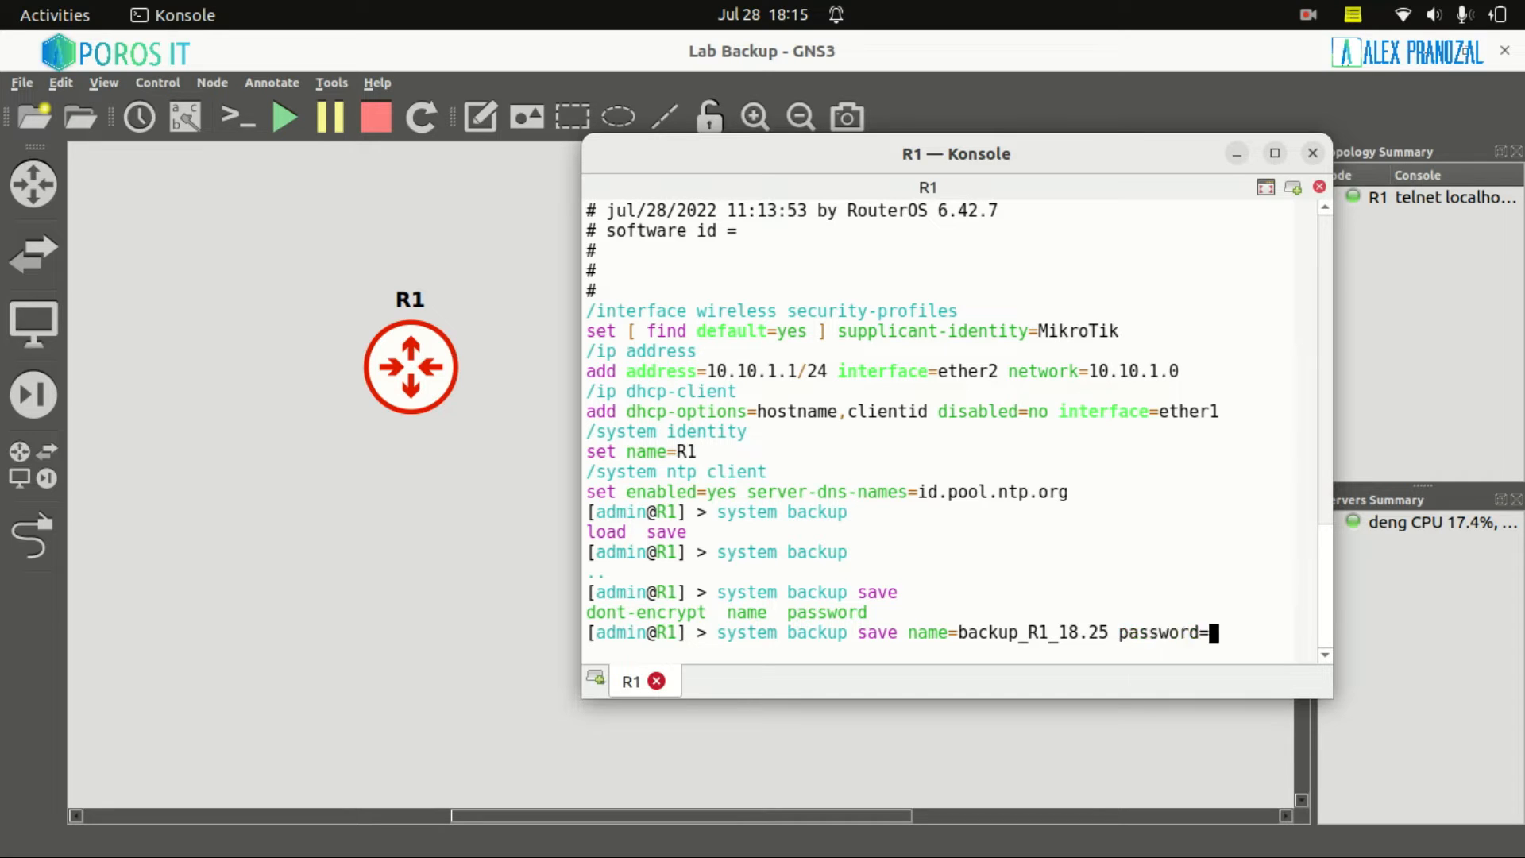
pyautogui.write('12345')
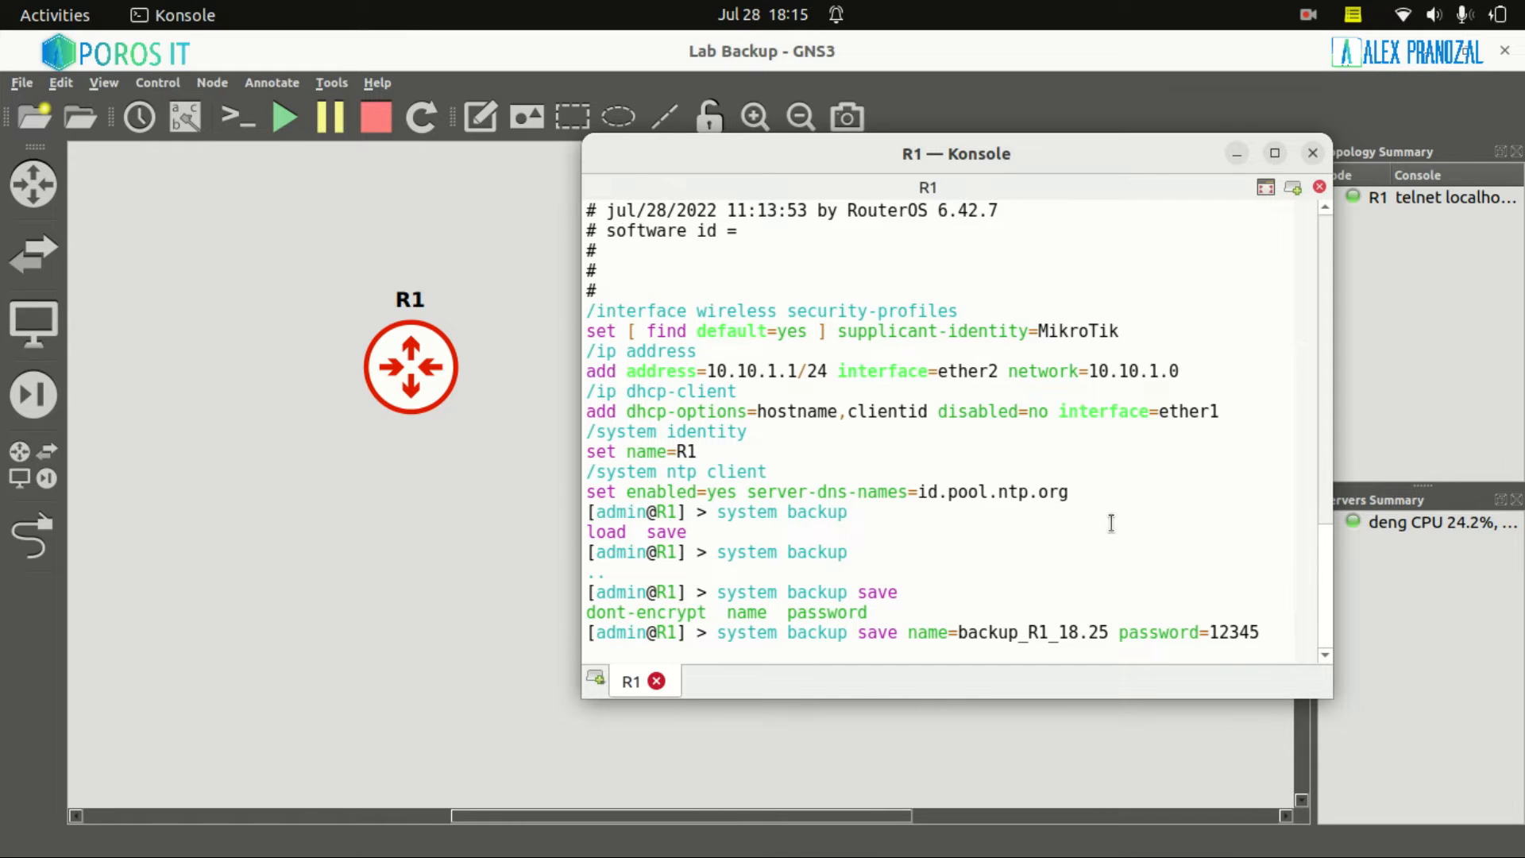
pyautogui.press('BackSpace')
pyautogui.press('BackSpace')
pyautogui.press('BackSpace')
pyautogui.press('BackSpace')
pyautogui.press('BackSpace')
pyautogui.press('BackSpace')
pyautogui.press('BackSpace')
pyautogui.press('BackSpace')
pyautogui.press('BackSpace')
pyautogui.press('BackSpace')
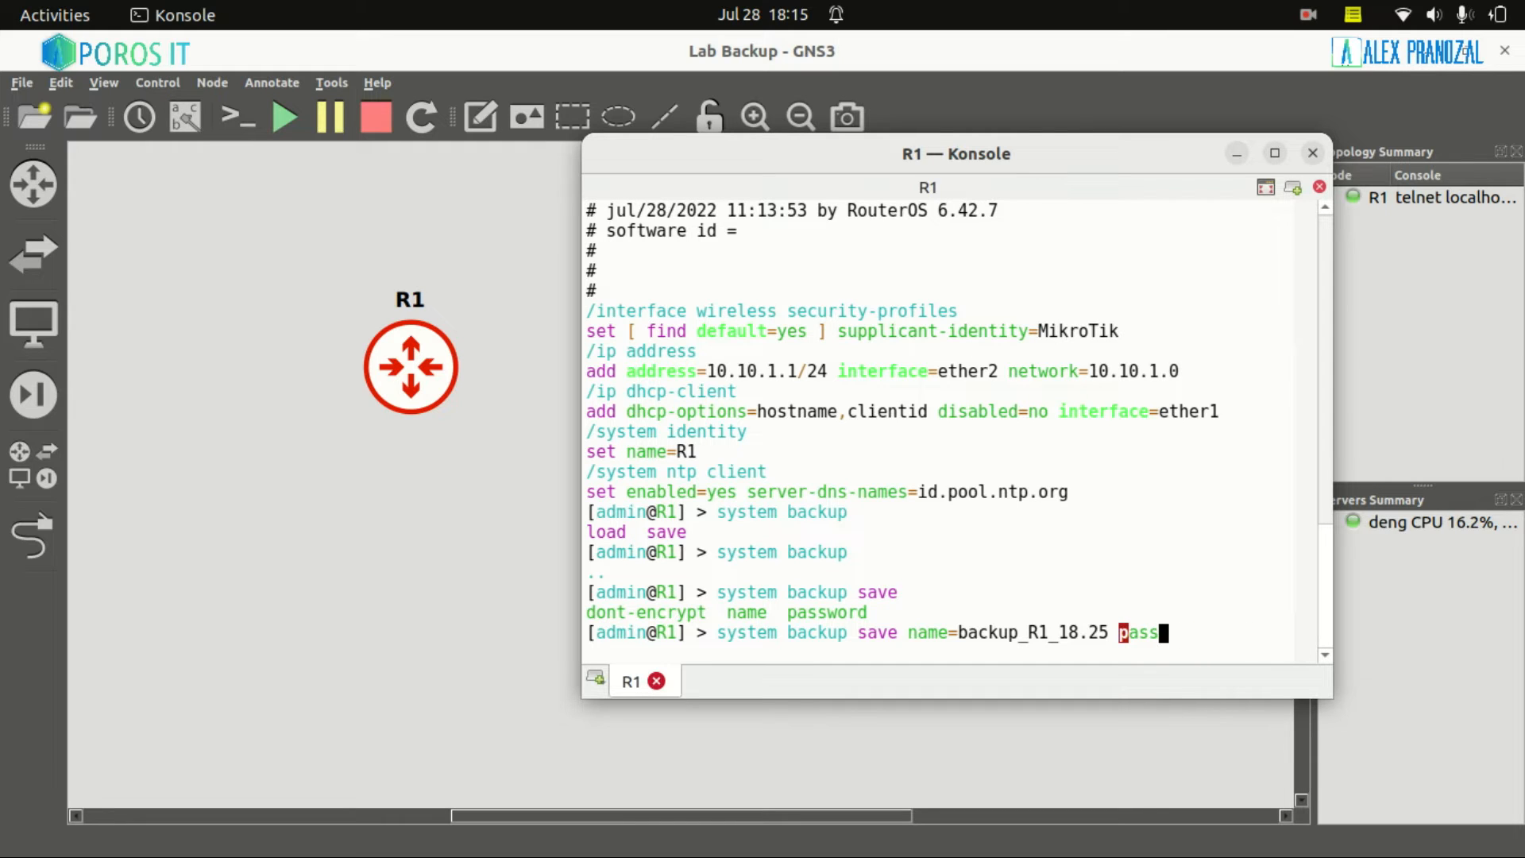
pyautogui.press('BackSpace')
pyautogui.press('BackSpace')
pyautogui.press('BackSpace')
pyautogui.press('BackSpace')
pyautogui.press('BackSpace')
pyautogui.press('Return')
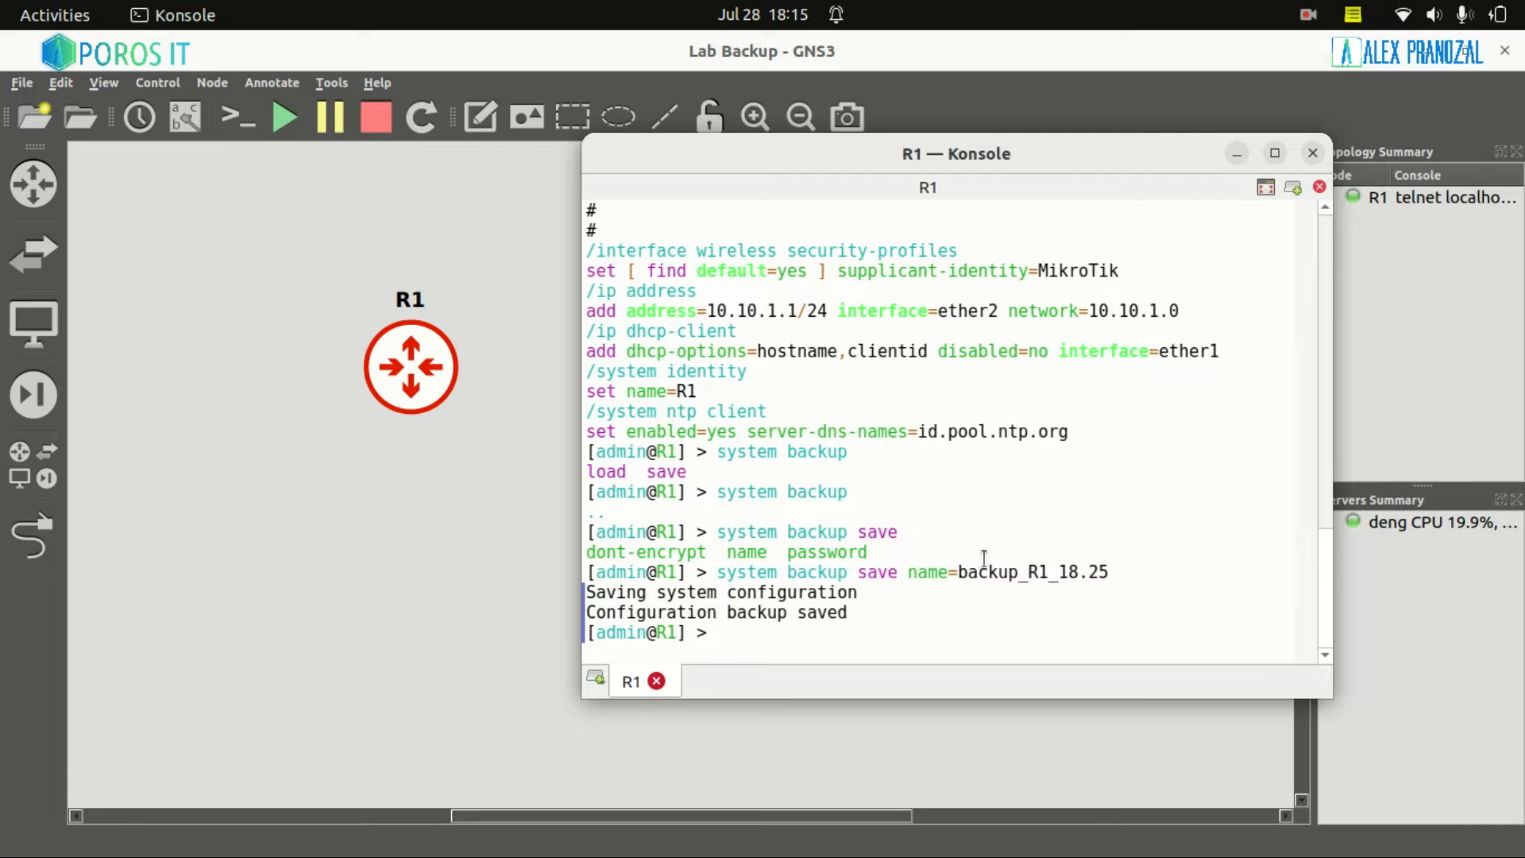
# Run file print and point out backup_R1_18.25, its 15.7KiB size and backup type
pyautogui.moveTo(588, 593); pyautogui.dragTo(852, 598)
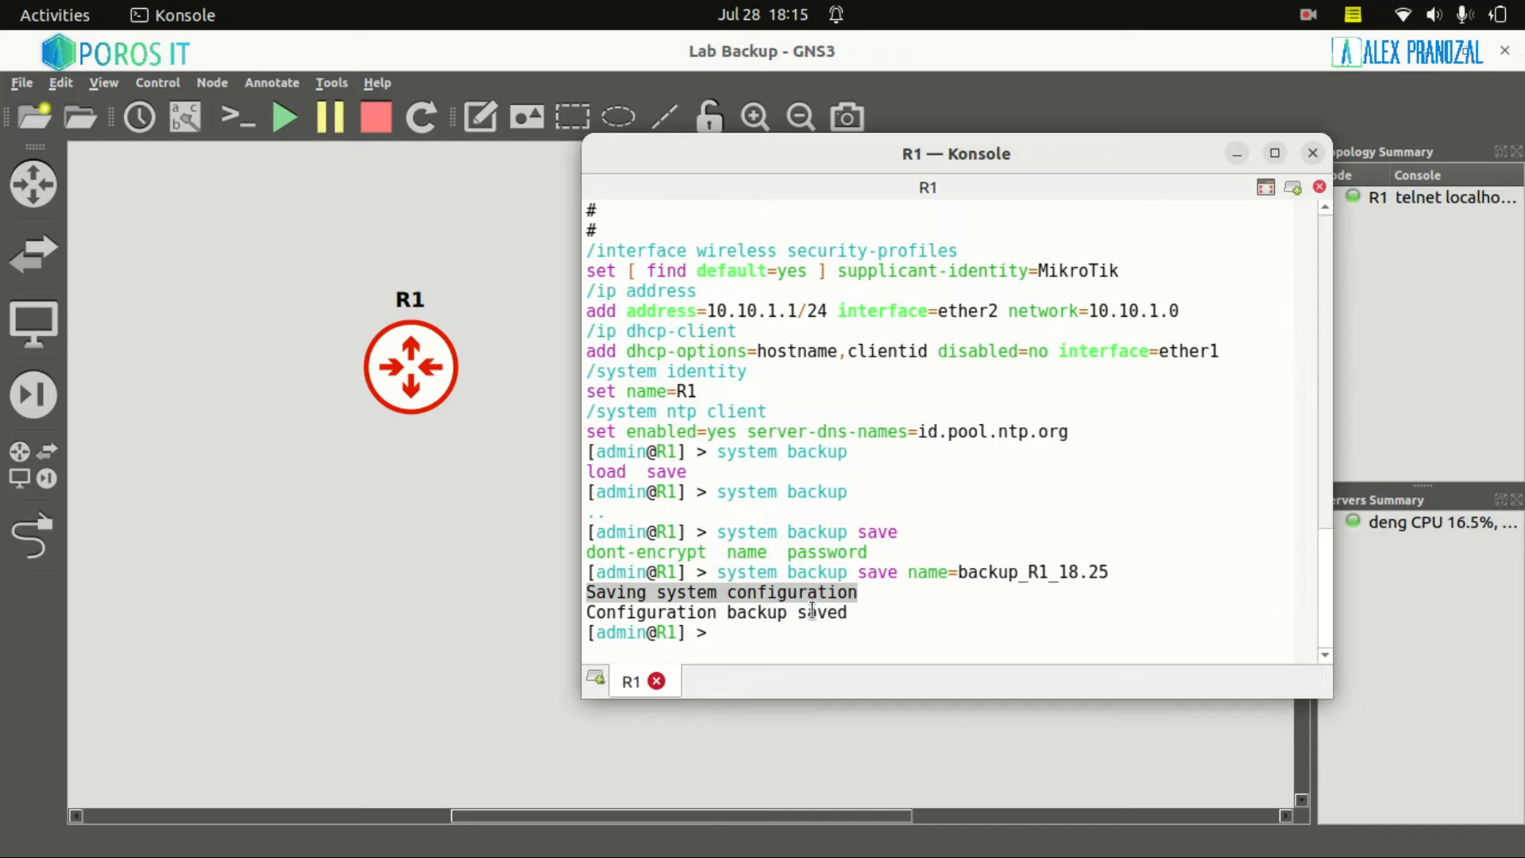
pyautogui.moveTo(795, 616); pyautogui.dragTo(852, 611)
pyautogui.write('fil')
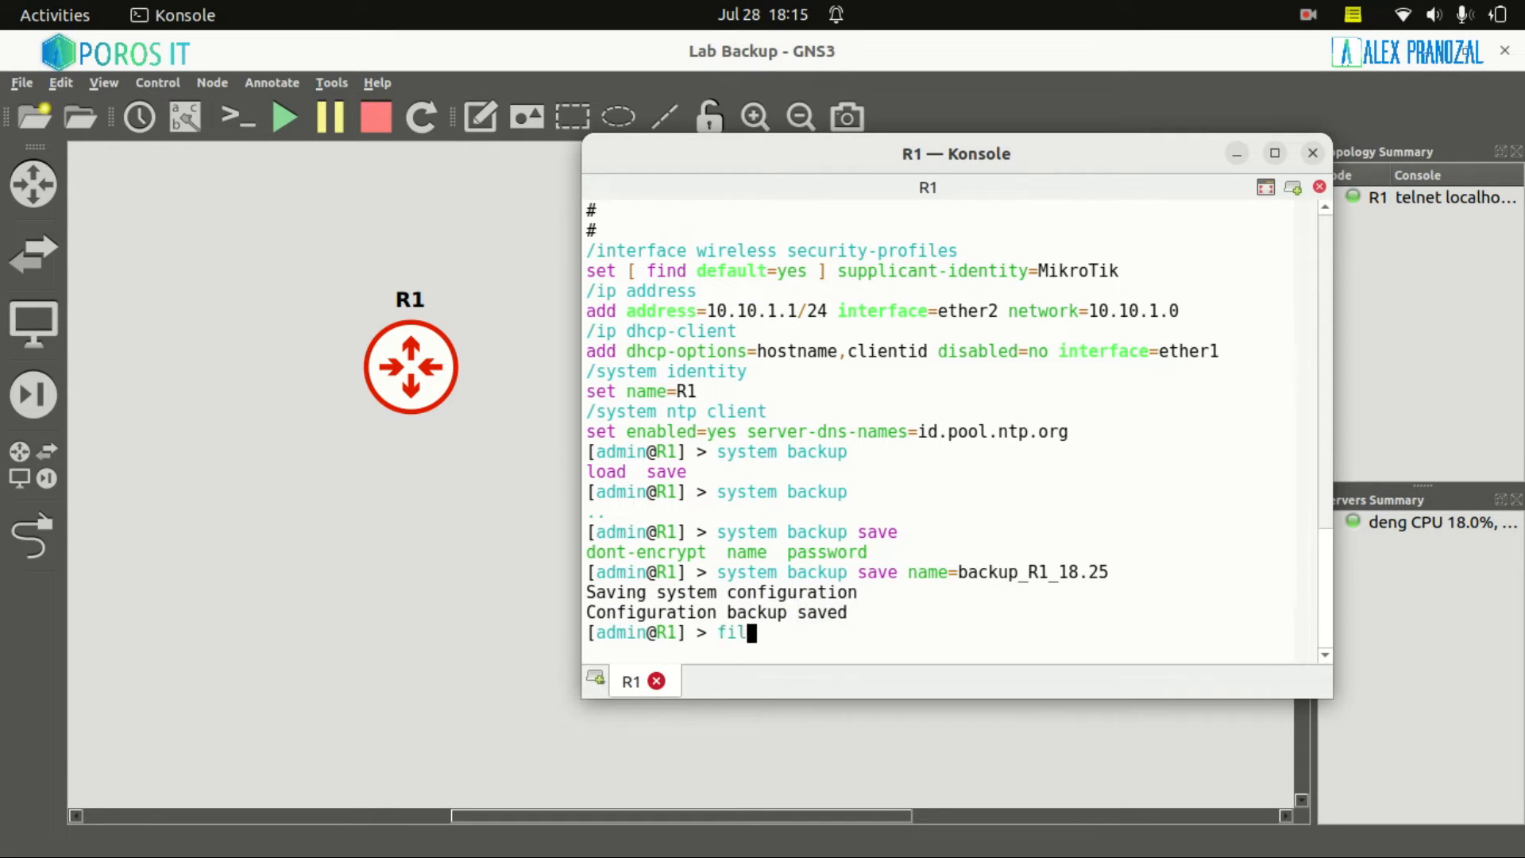
pyautogui.write('e print')
pyautogui.press('Return')
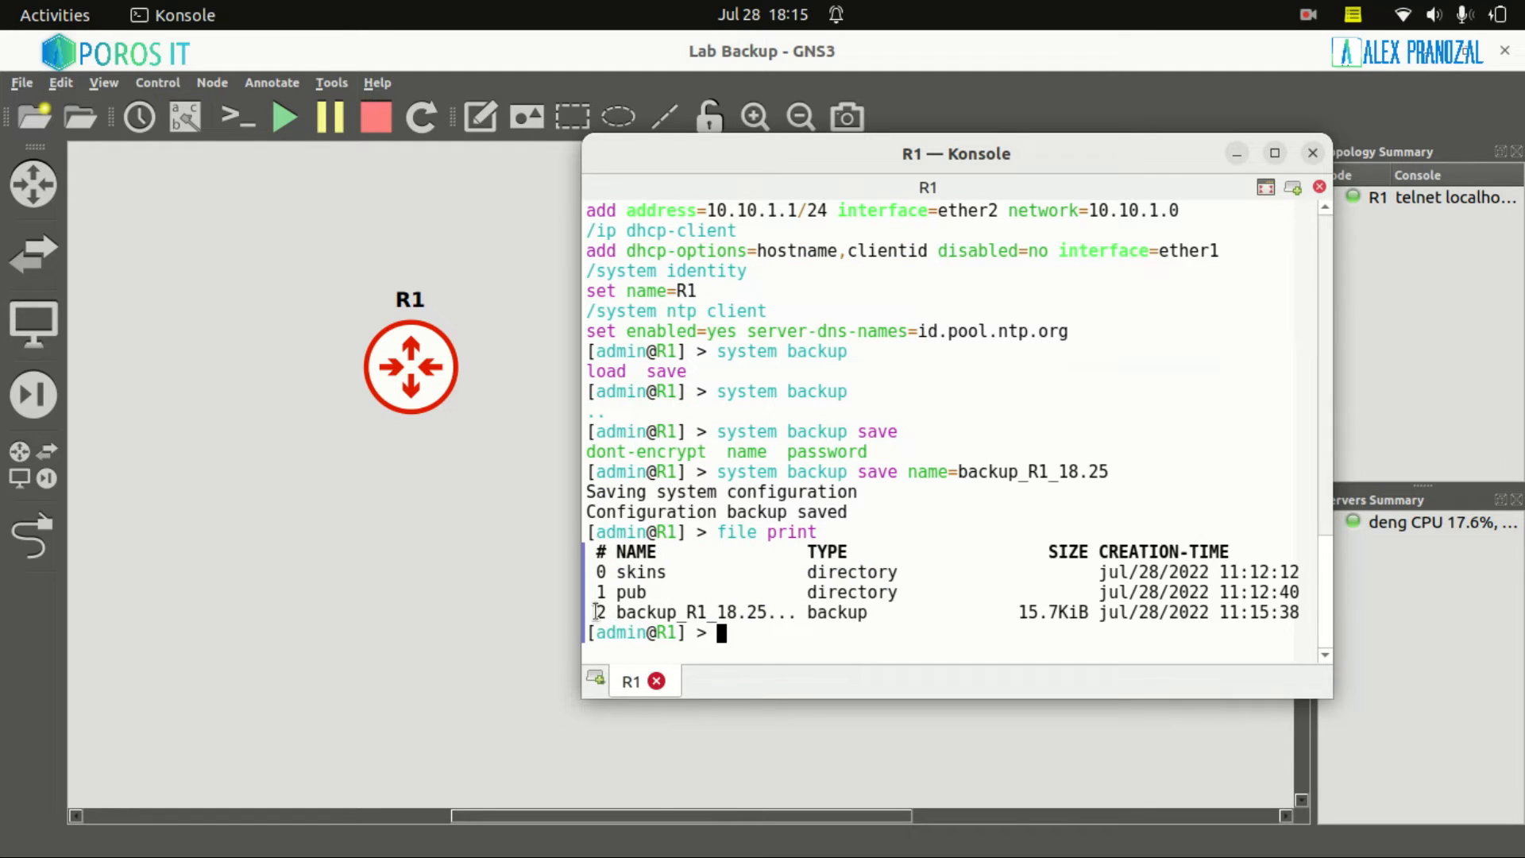
pyautogui.moveTo(592, 612); pyautogui.dragTo(775, 620)
pyautogui.moveTo(959, 472); pyautogui.dragTo(1116, 472)
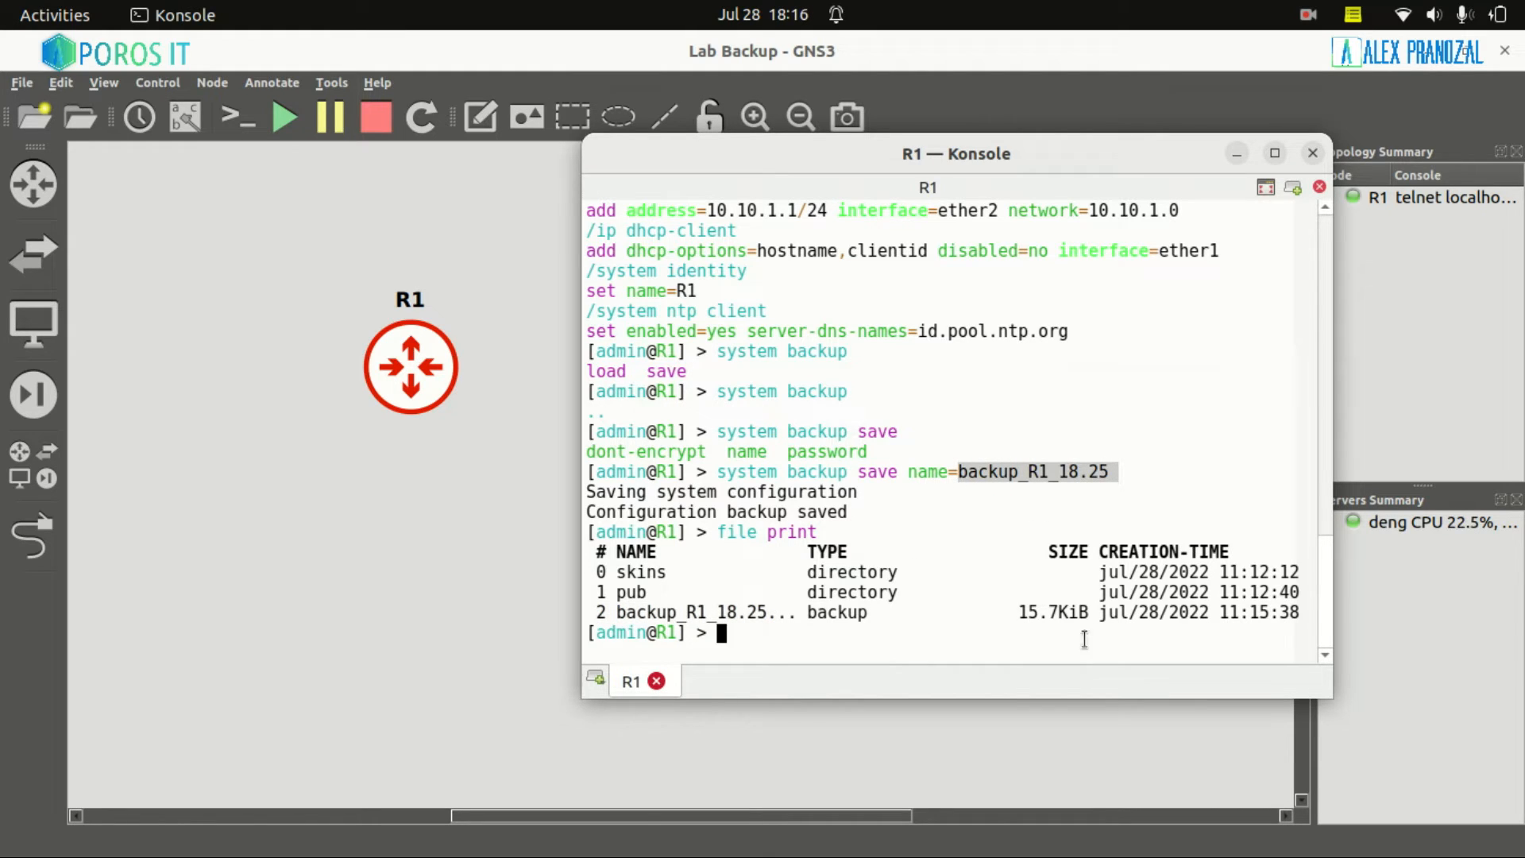
pyautogui.moveTo(1004, 612); pyautogui.dragTo(1028, 612)
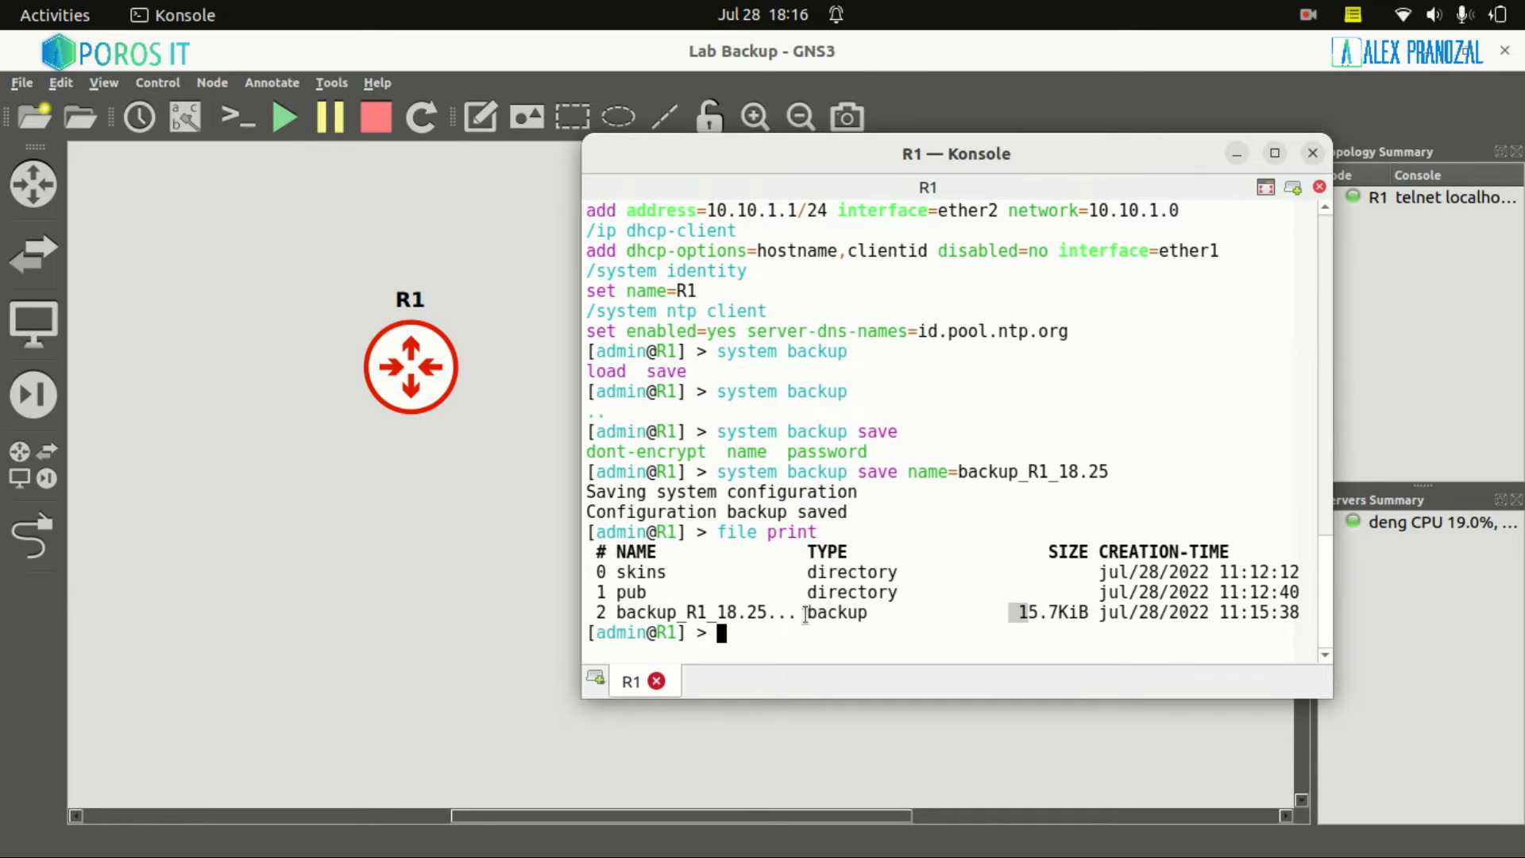
pyautogui.moveTo(807, 611); pyautogui.dragTo(869, 614)
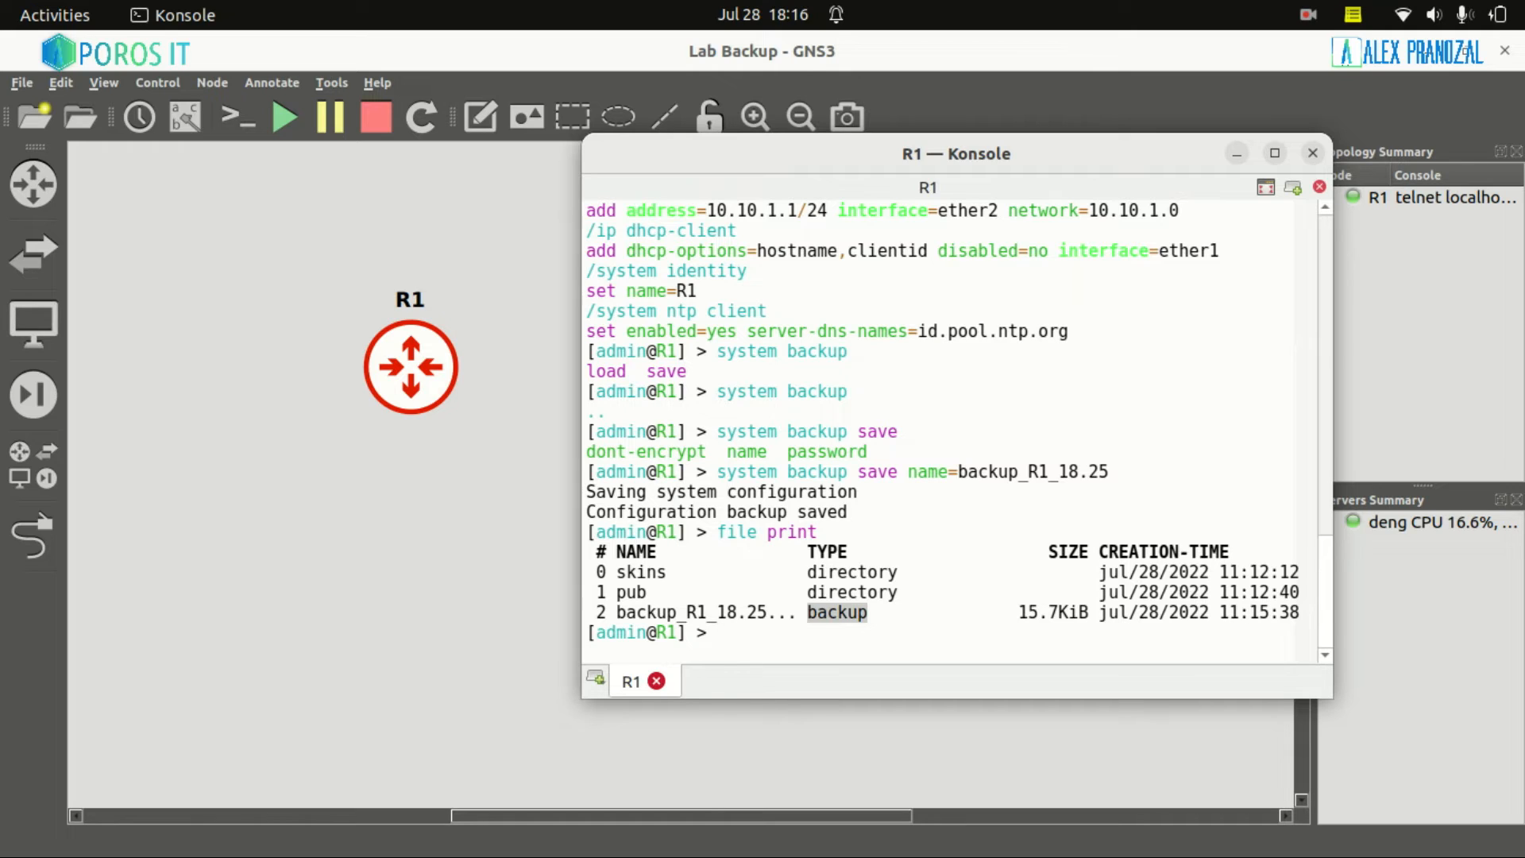
pyautogui.moveTo(1159, 850)
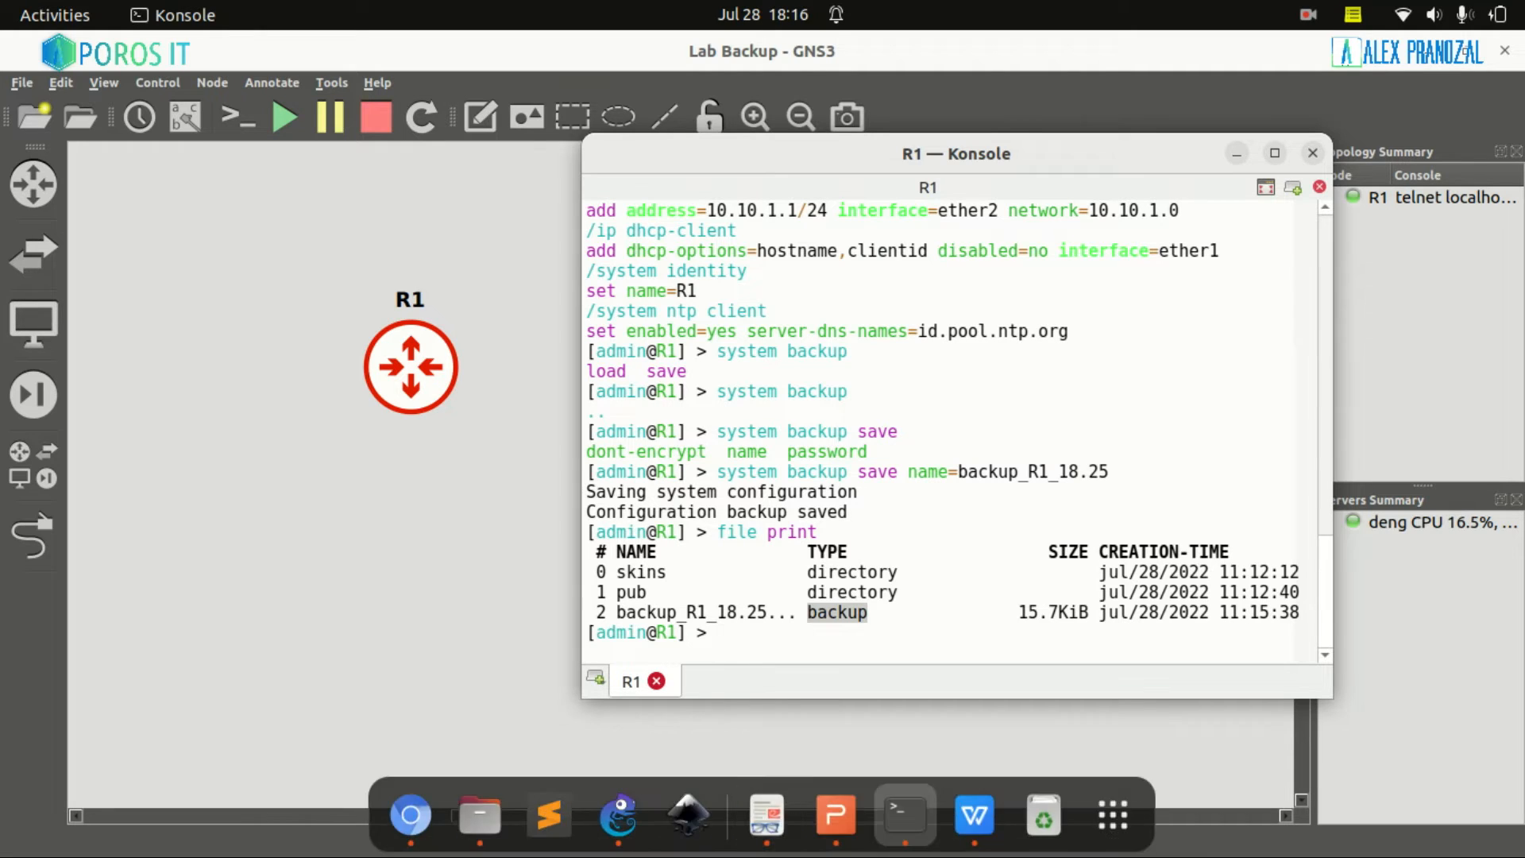
pyautogui.click(1092, 822)
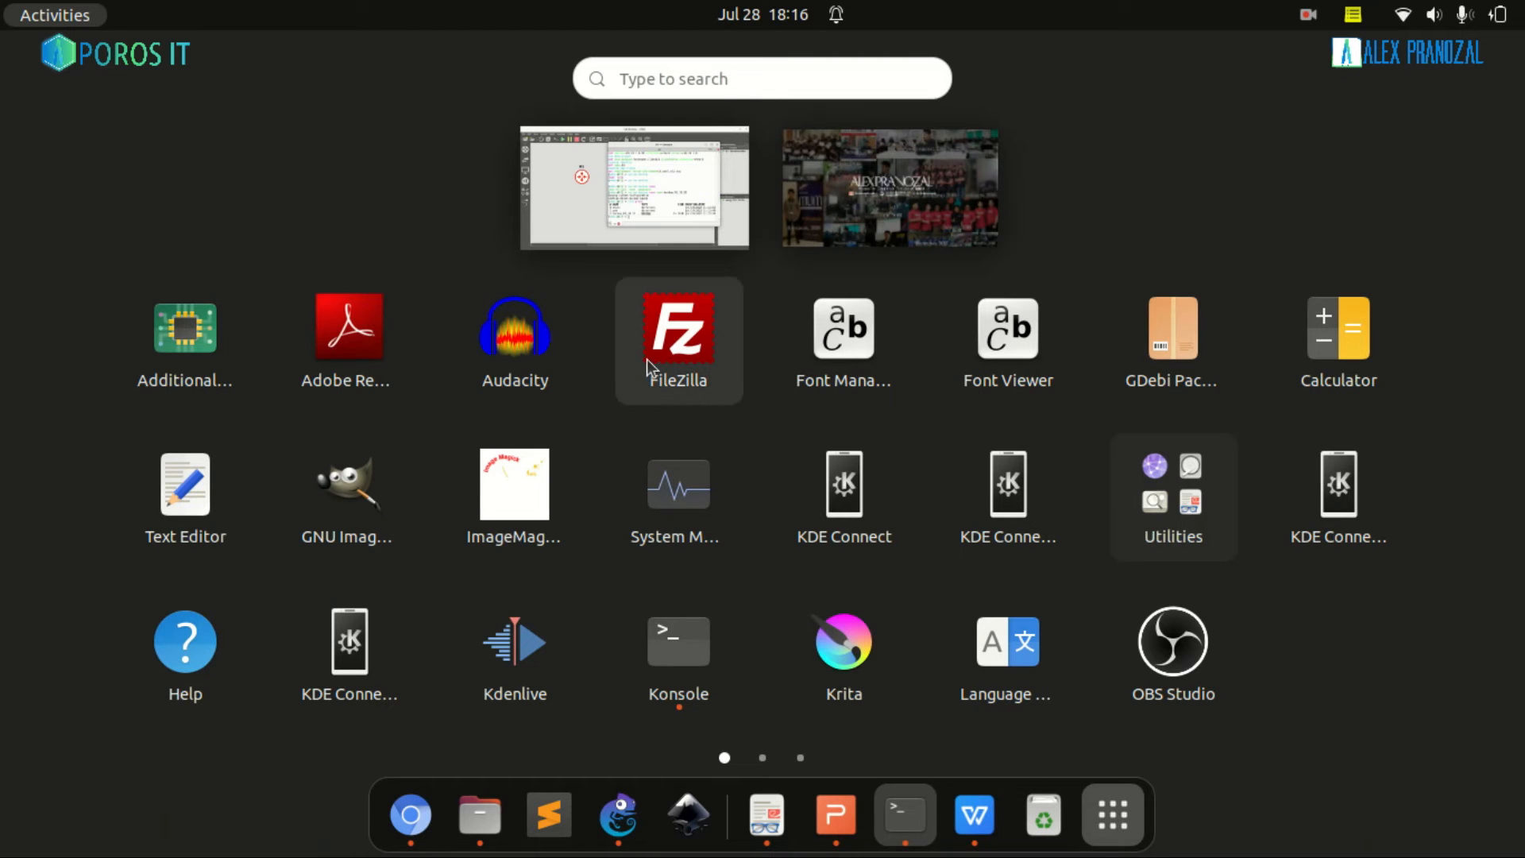
pyautogui.click(1048, 718)
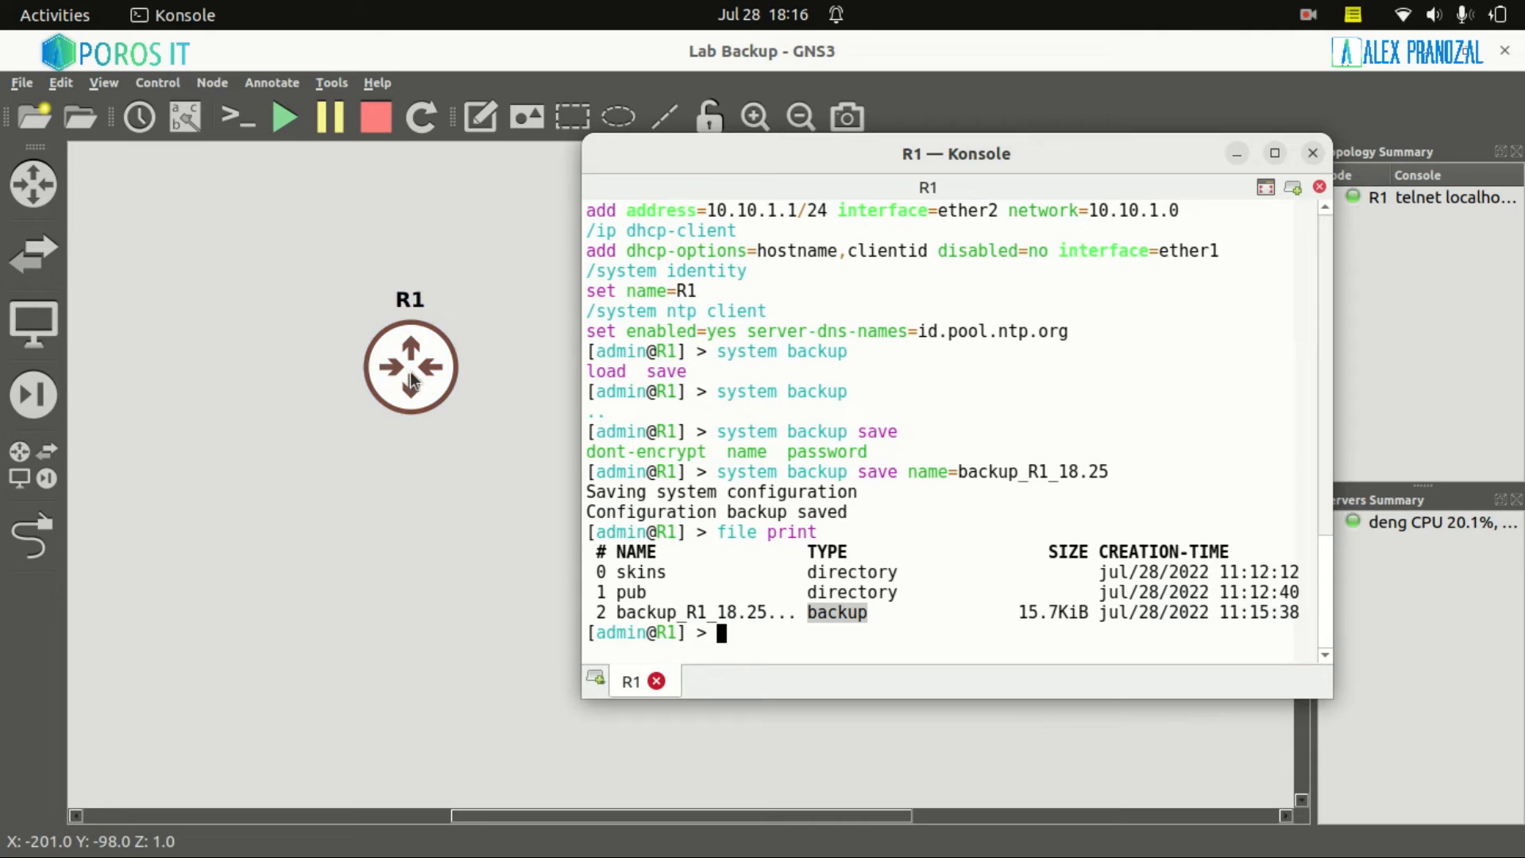
# Place a NAT cloud, NAT1, on the canvas above R1
pyautogui.moveTo(421, 371); pyautogui.dragTo(407, 472)
pyautogui.click(32, 465)
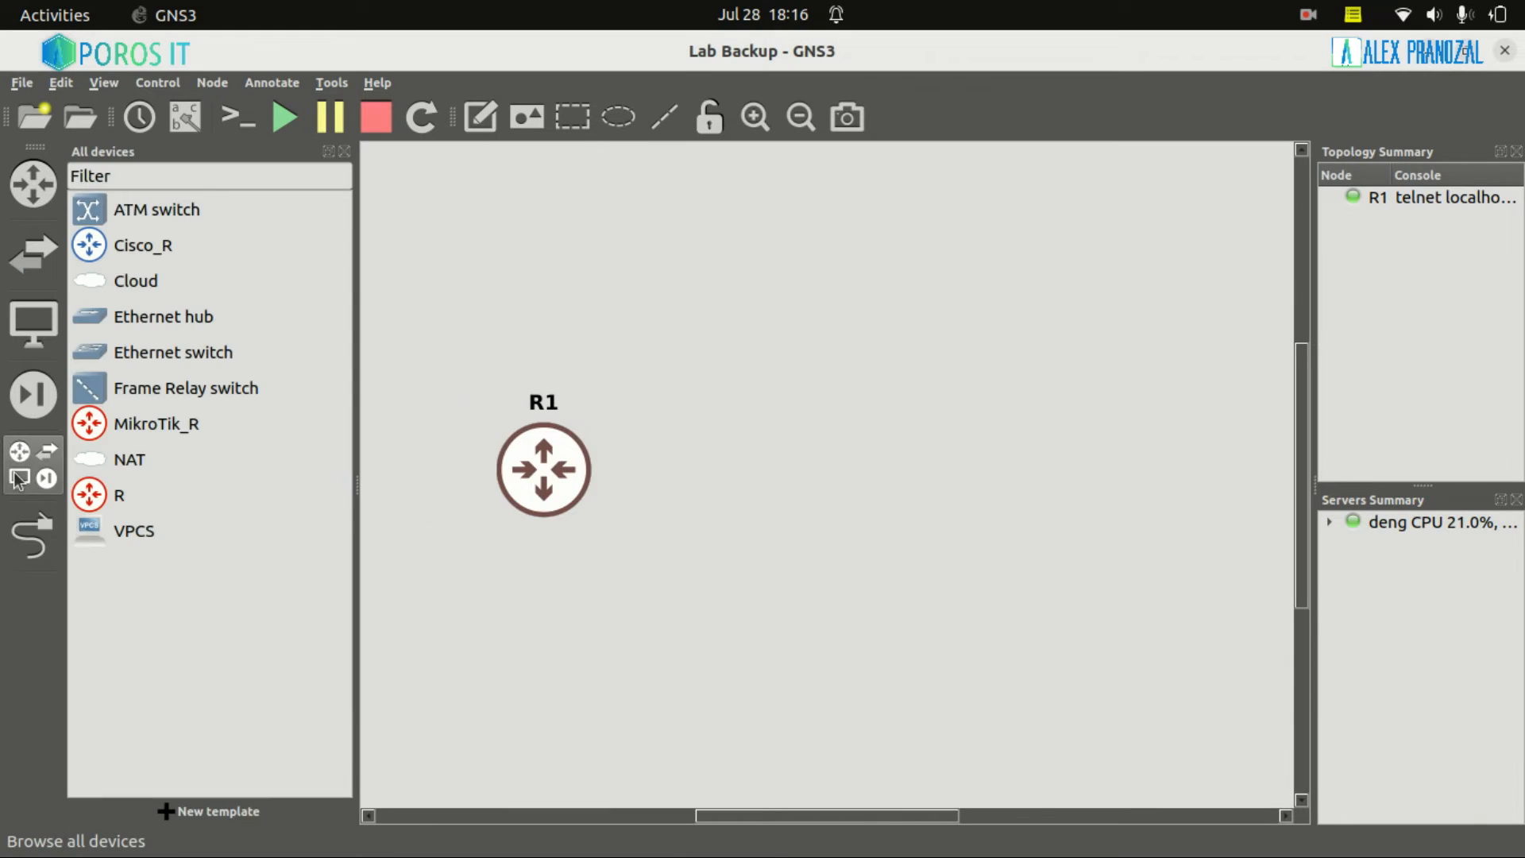
pyautogui.click(123, 469)
pyautogui.moveTo(123, 471); pyautogui.dragTo(445, 247)
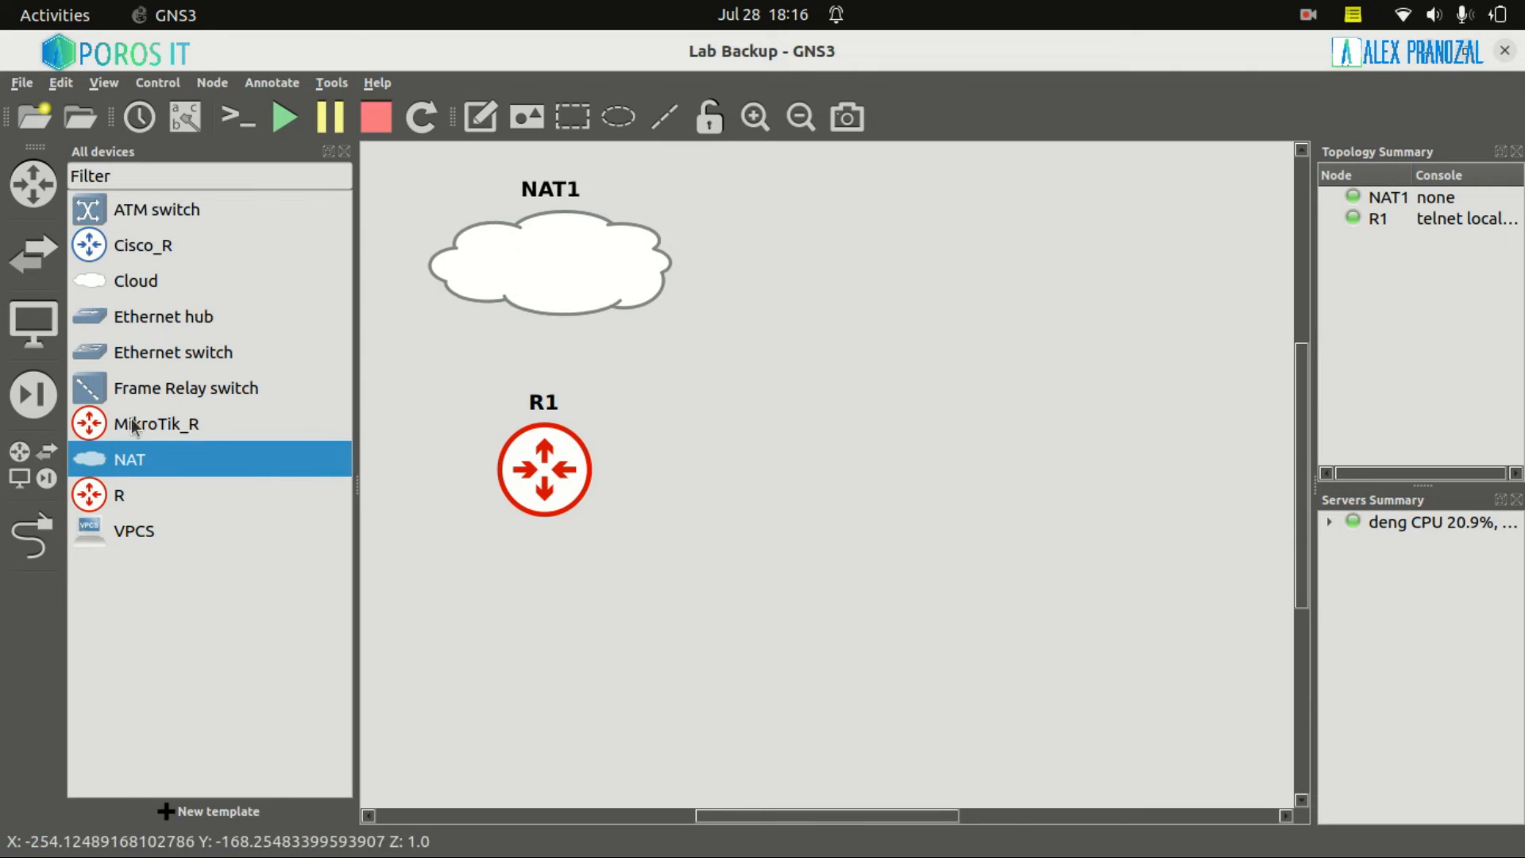
pyautogui.click(26, 480)
# Link R1's Eth1 interface to NAT1
pyautogui.click(24, 515)
pyautogui.click(408, 465)
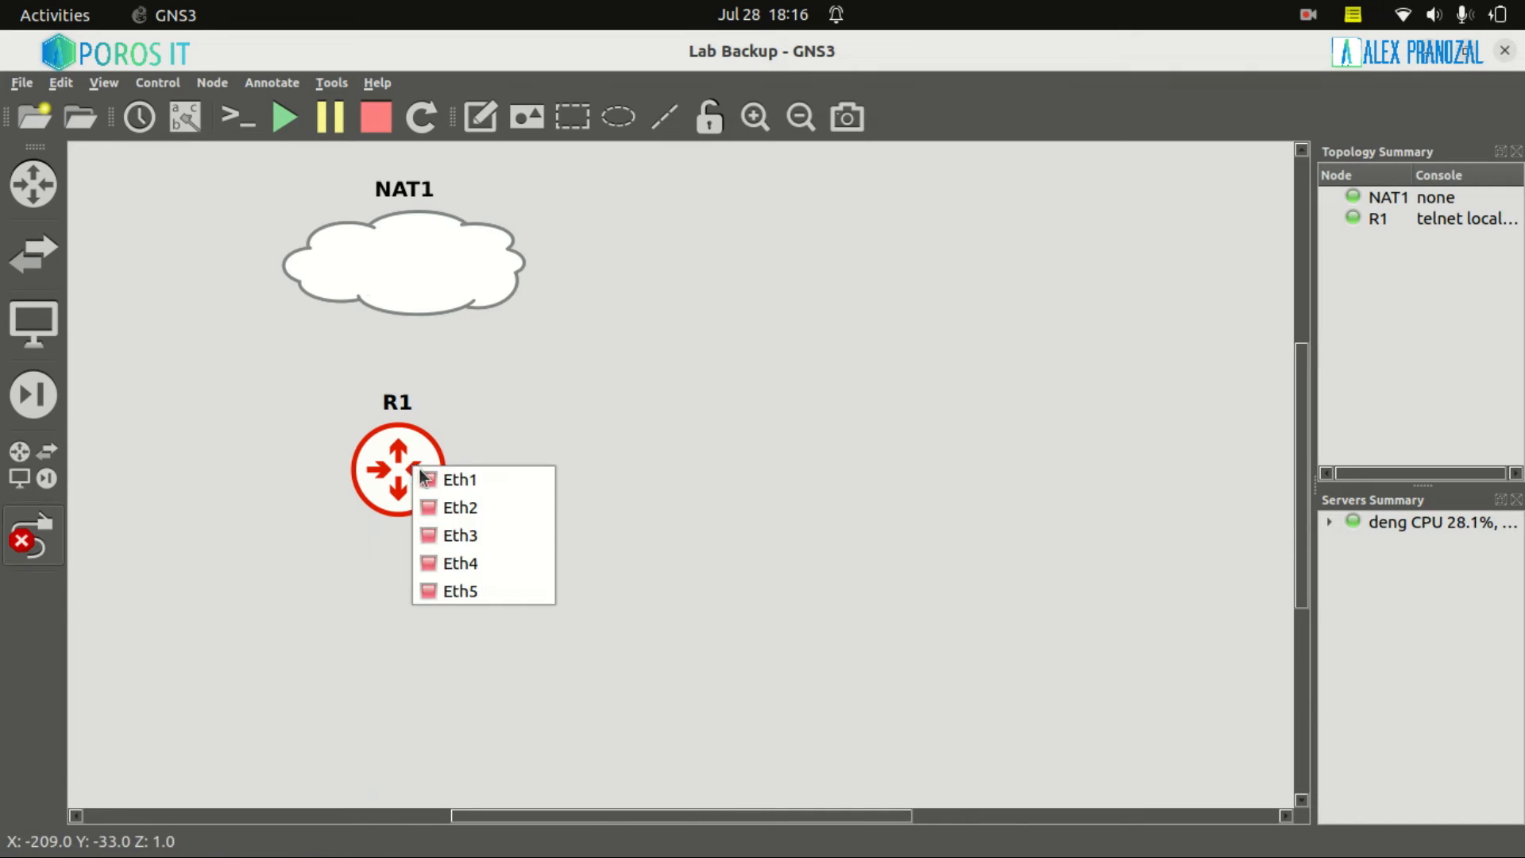
pyautogui.click(455, 353)
pyautogui.click(402, 276)
pyautogui.press('Escape')
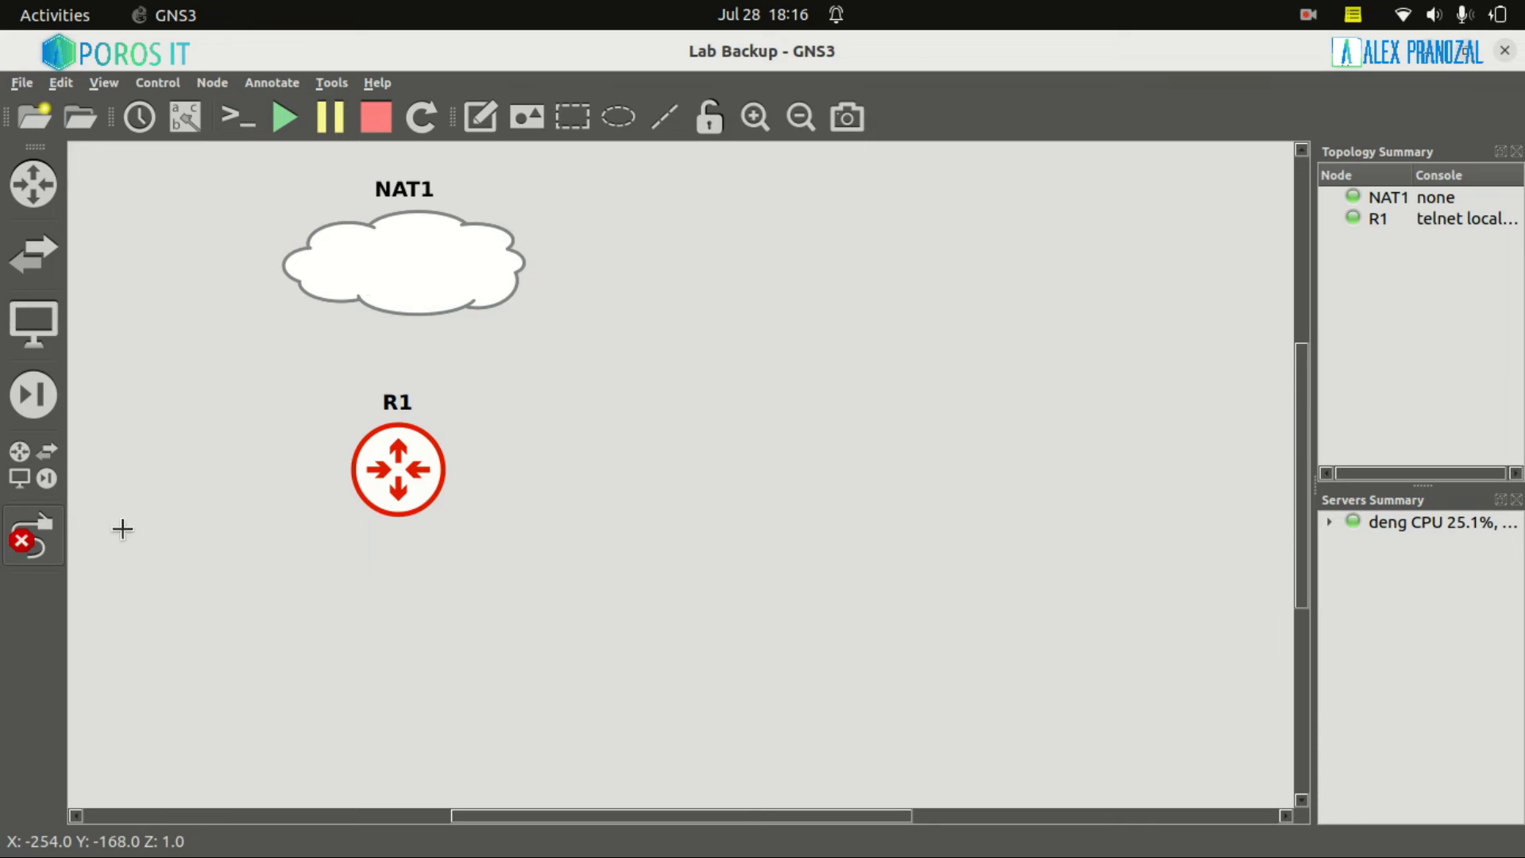
pyautogui.click(904, 812)
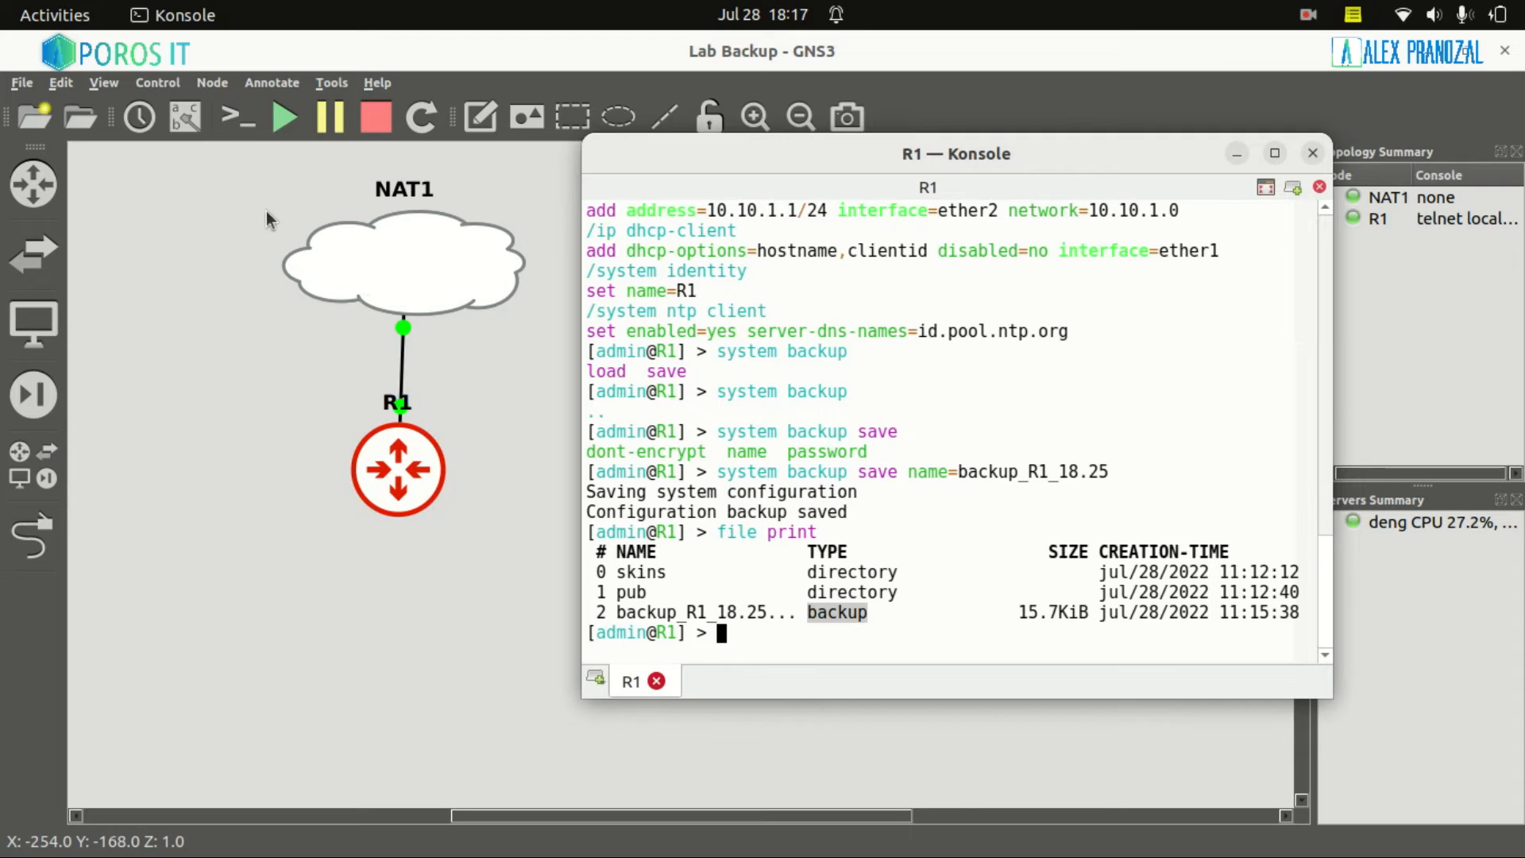
# Run ip address print and highlight the dynamic 192.168.122.104/24 address on ether1
pyautogui.write('ip address print')
pyautogui.press('Return')
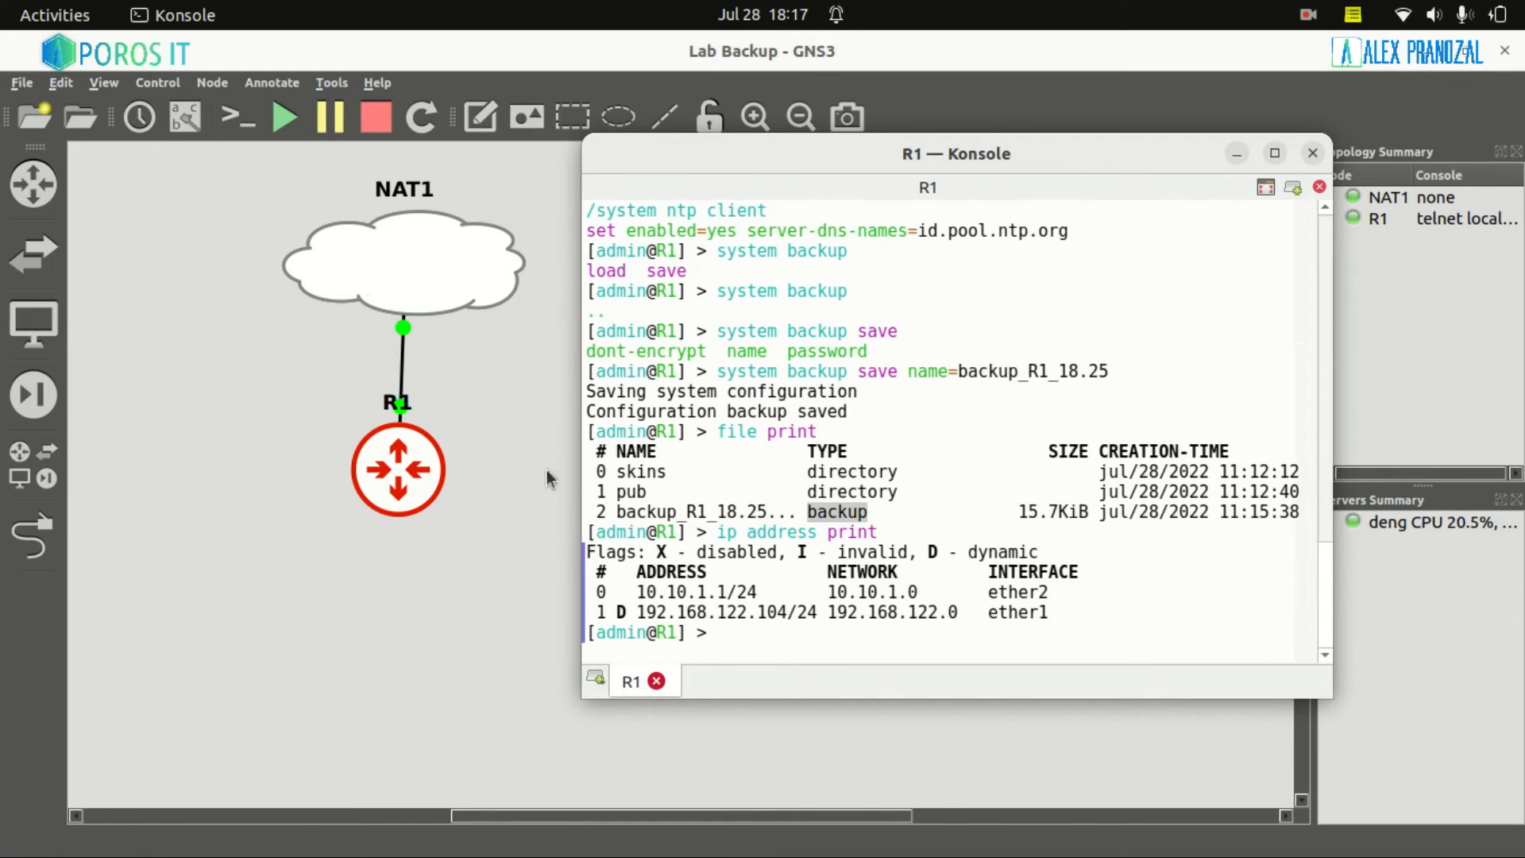
pyautogui.moveTo(633, 610); pyautogui.dragTo(1057, 607)
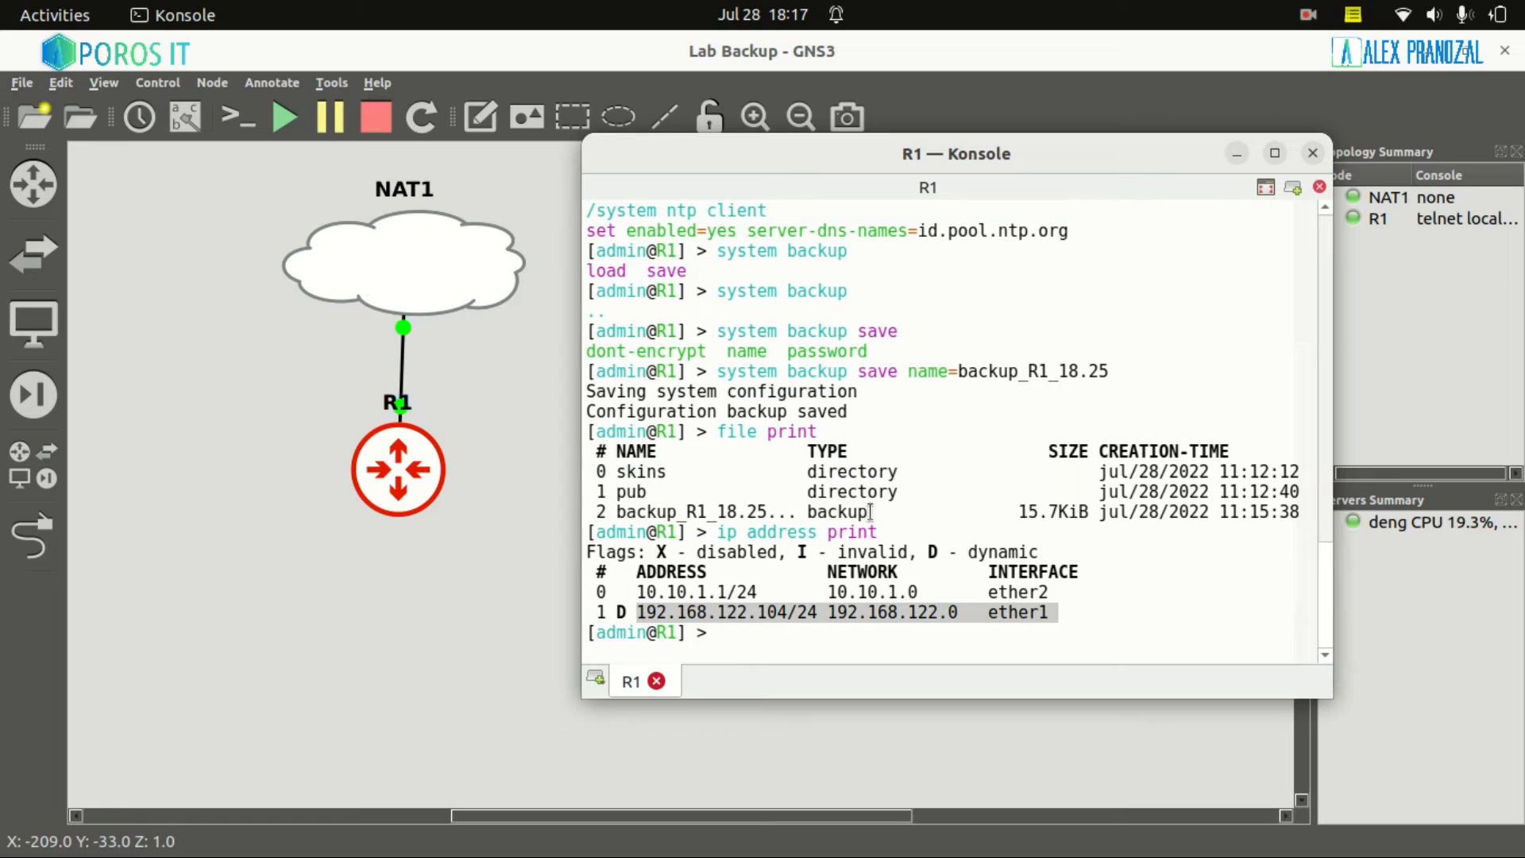
pyautogui.moveTo(1072, 849)
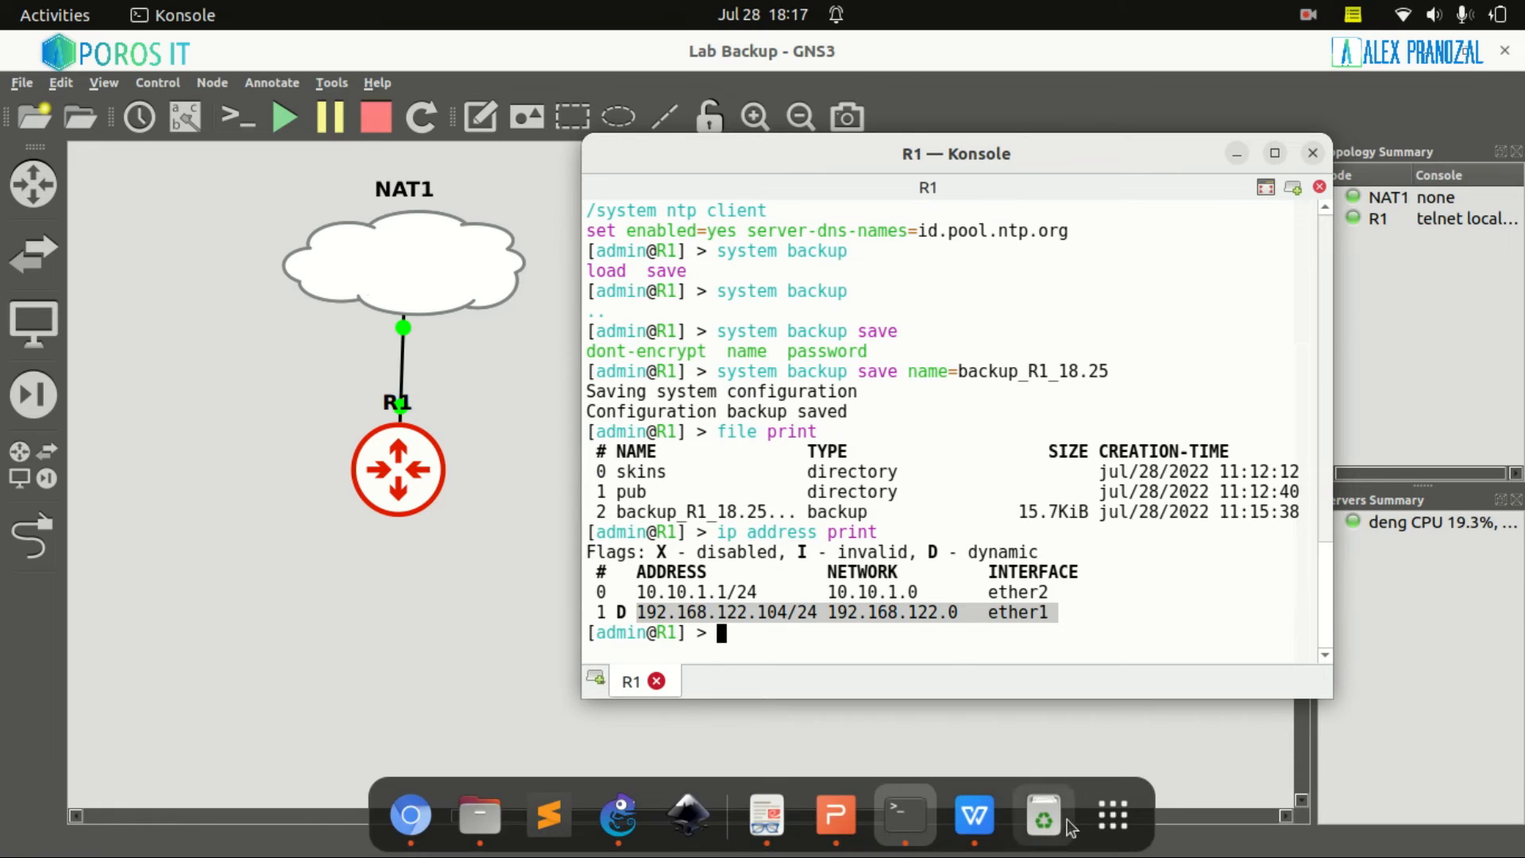
# Launch FileZilla and quick-connect to 192.168.122.104 on port 21 with the router's login name
pyautogui.click(1120, 828)
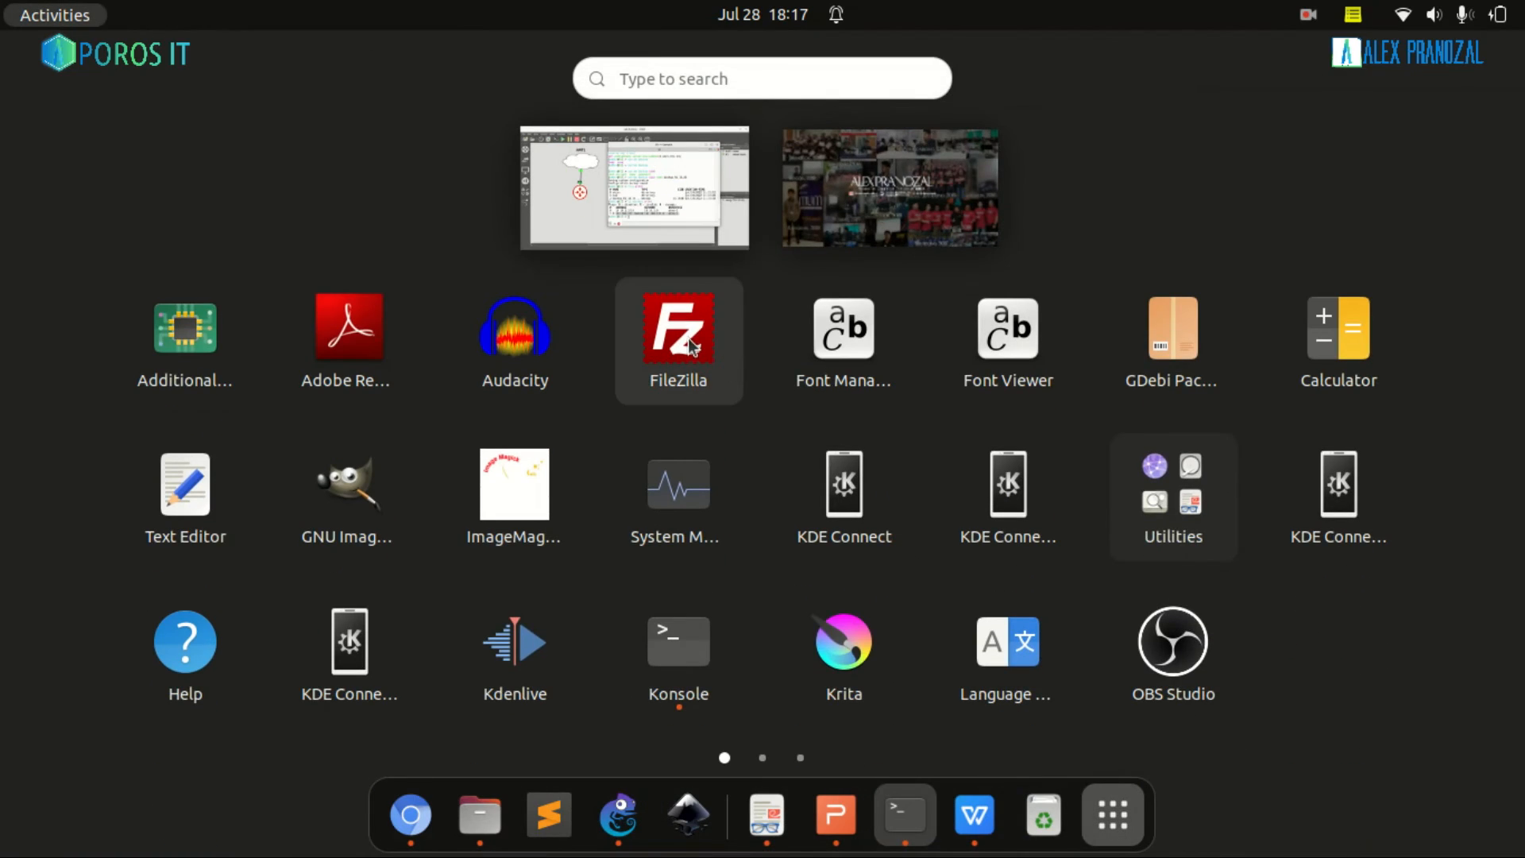
pyautogui.click(688, 337)
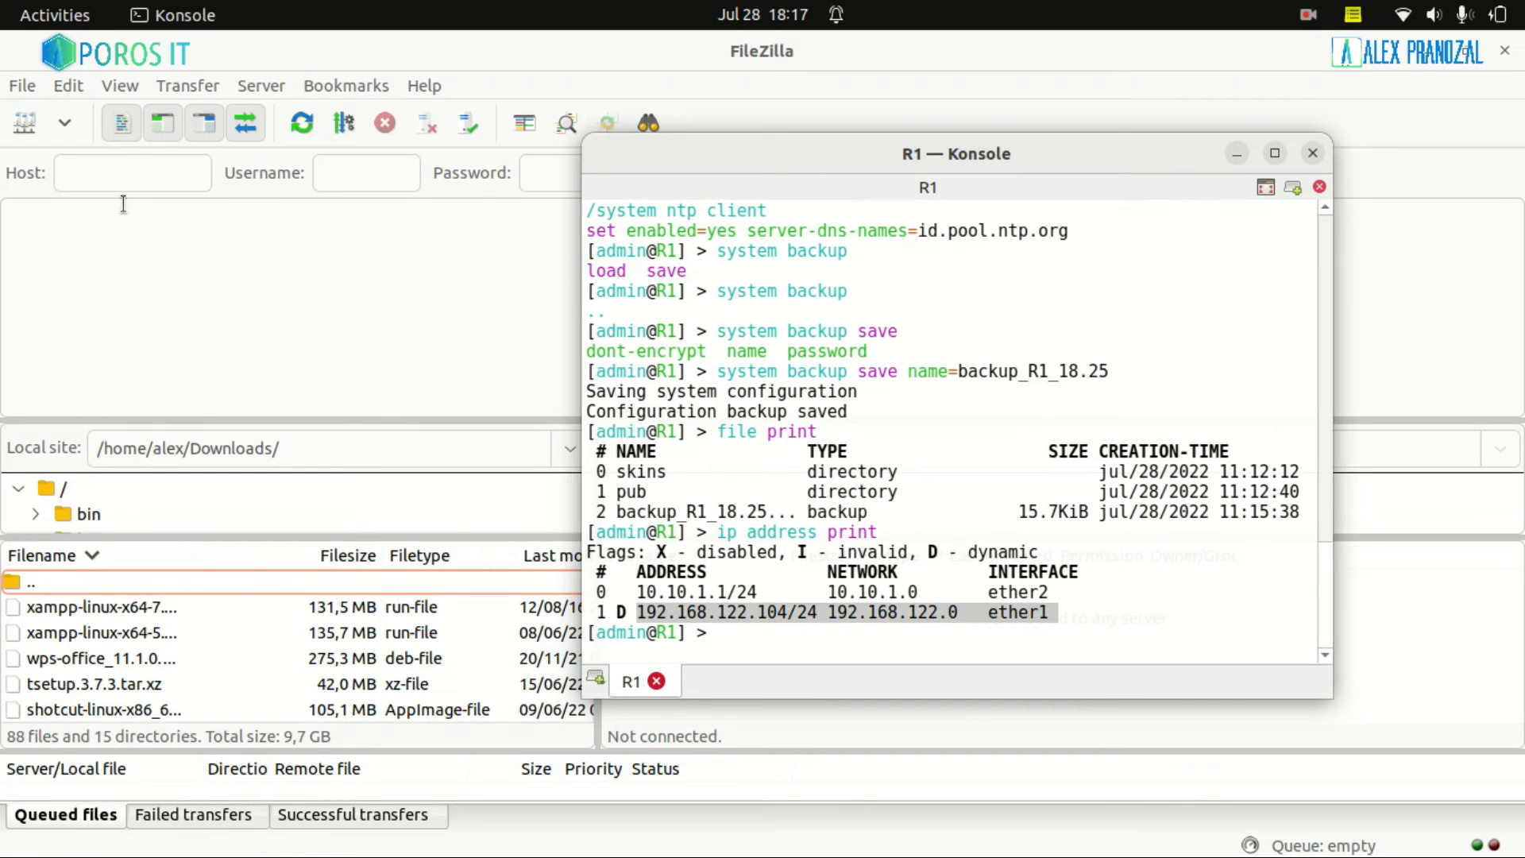
pyautogui.click(112, 176)
pyautogui.write('192.168.122.104')
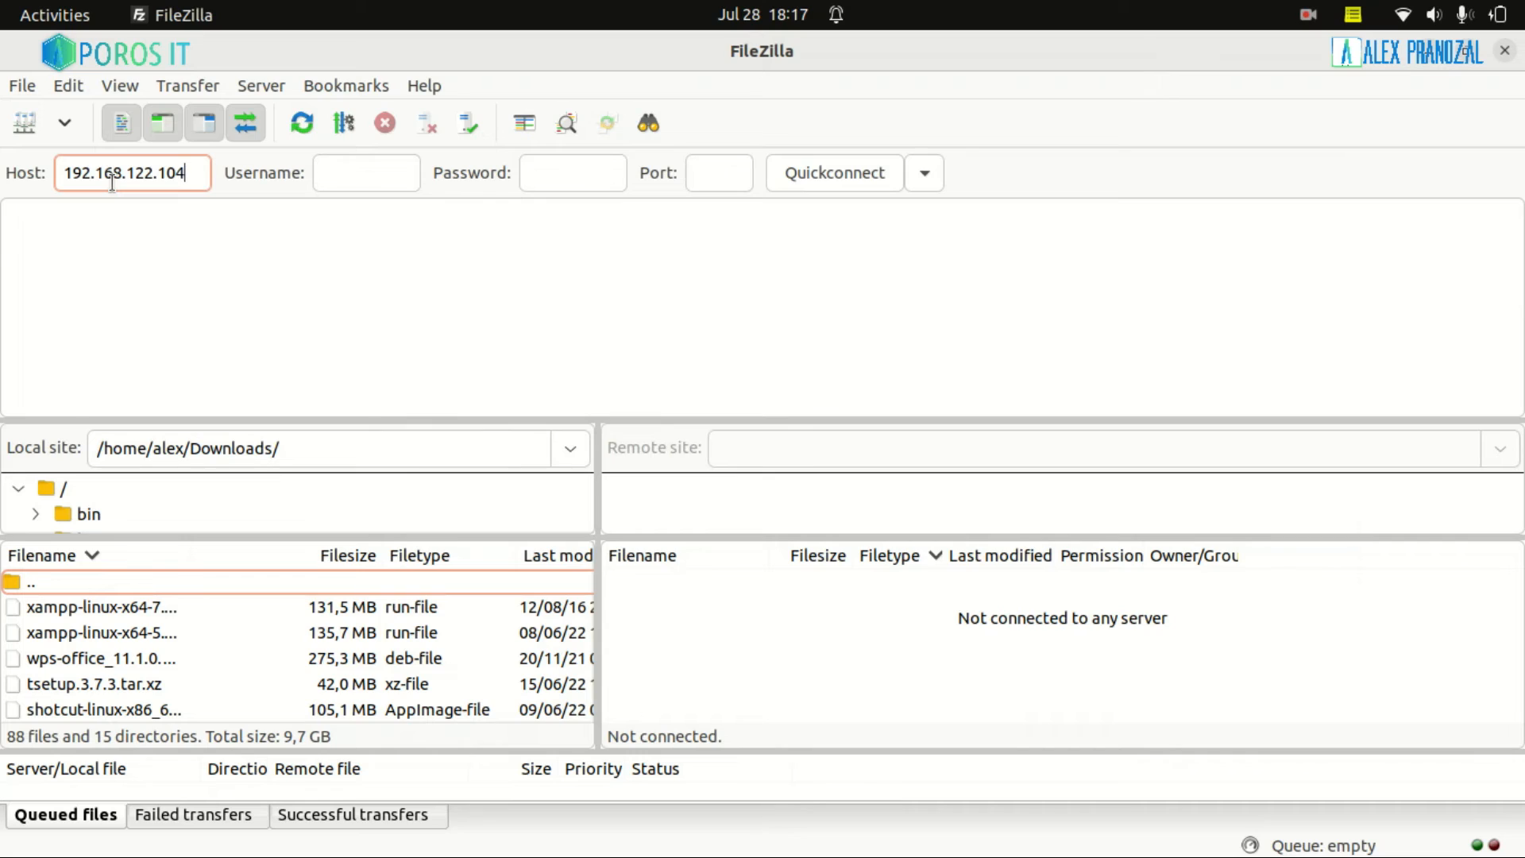
pyautogui.click(370, 176)
pyautogui.write('admin')
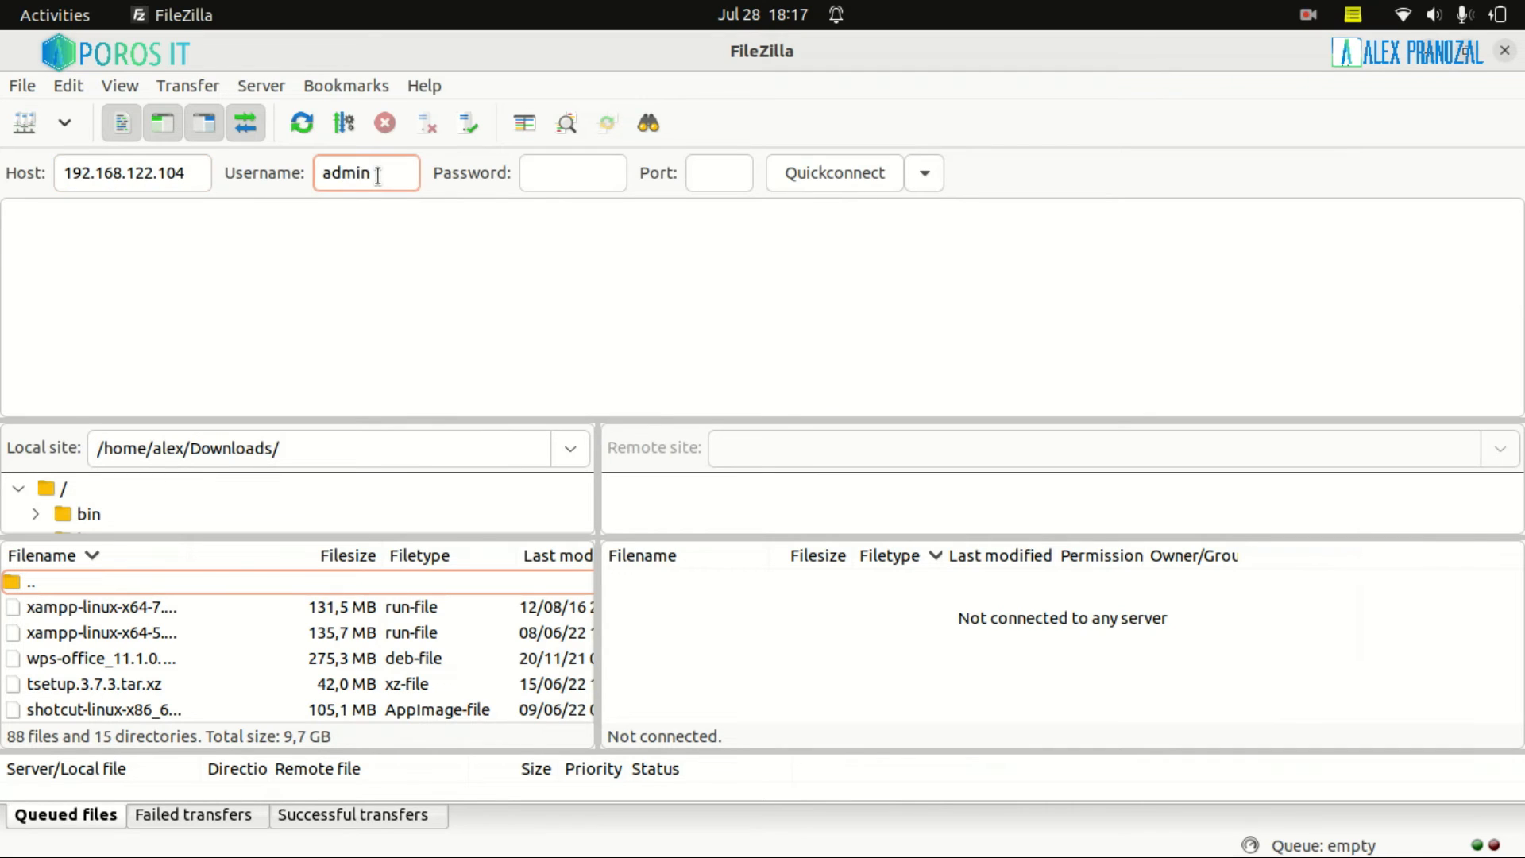
pyautogui.click(714, 173)
pyautogui.write('2')
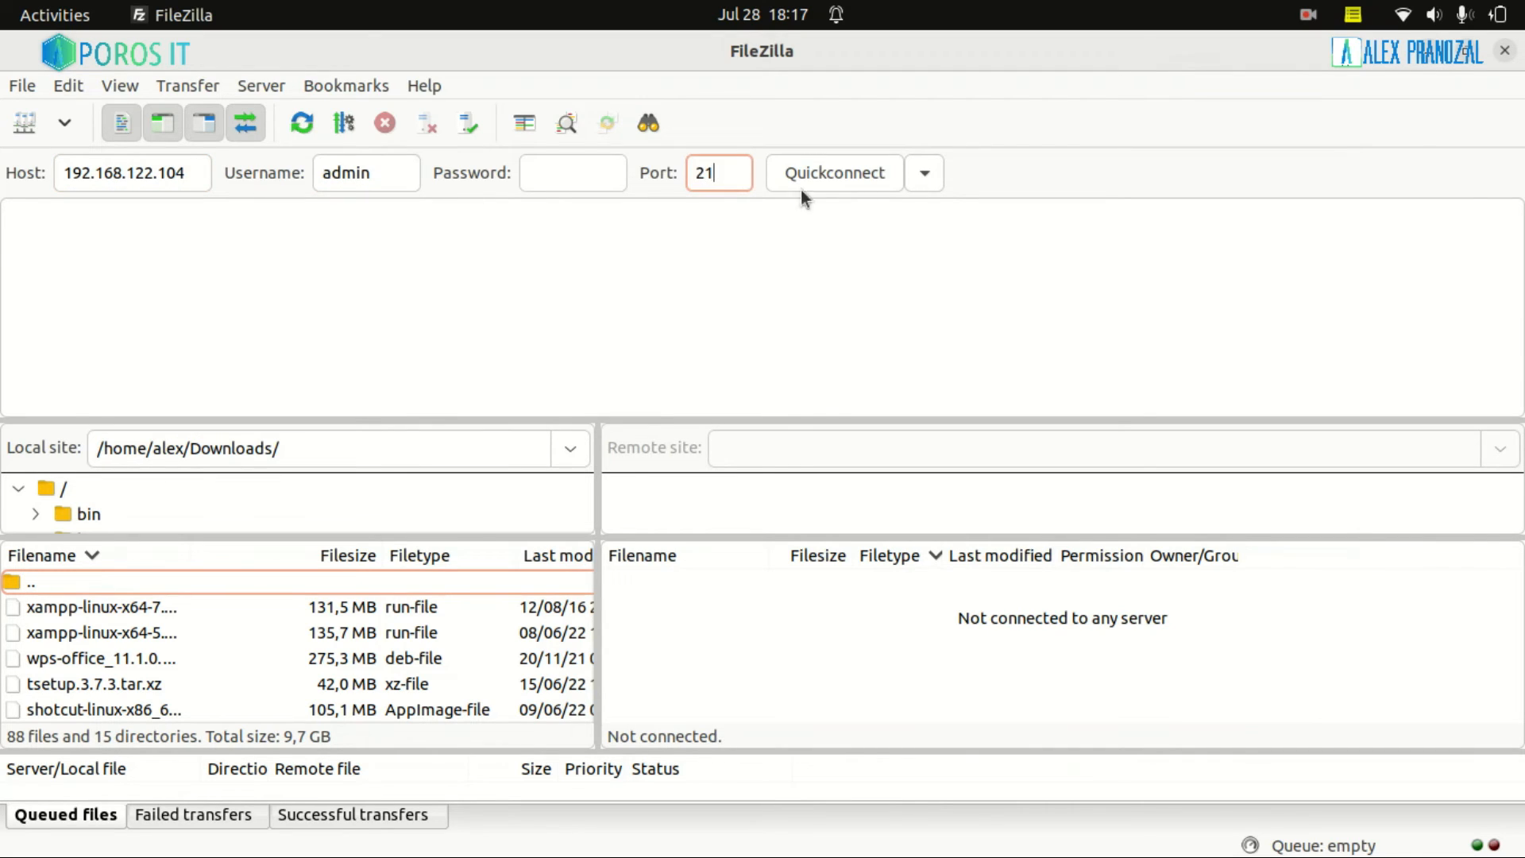
pyautogui.write('1')
pyautogui.click(827, 178)
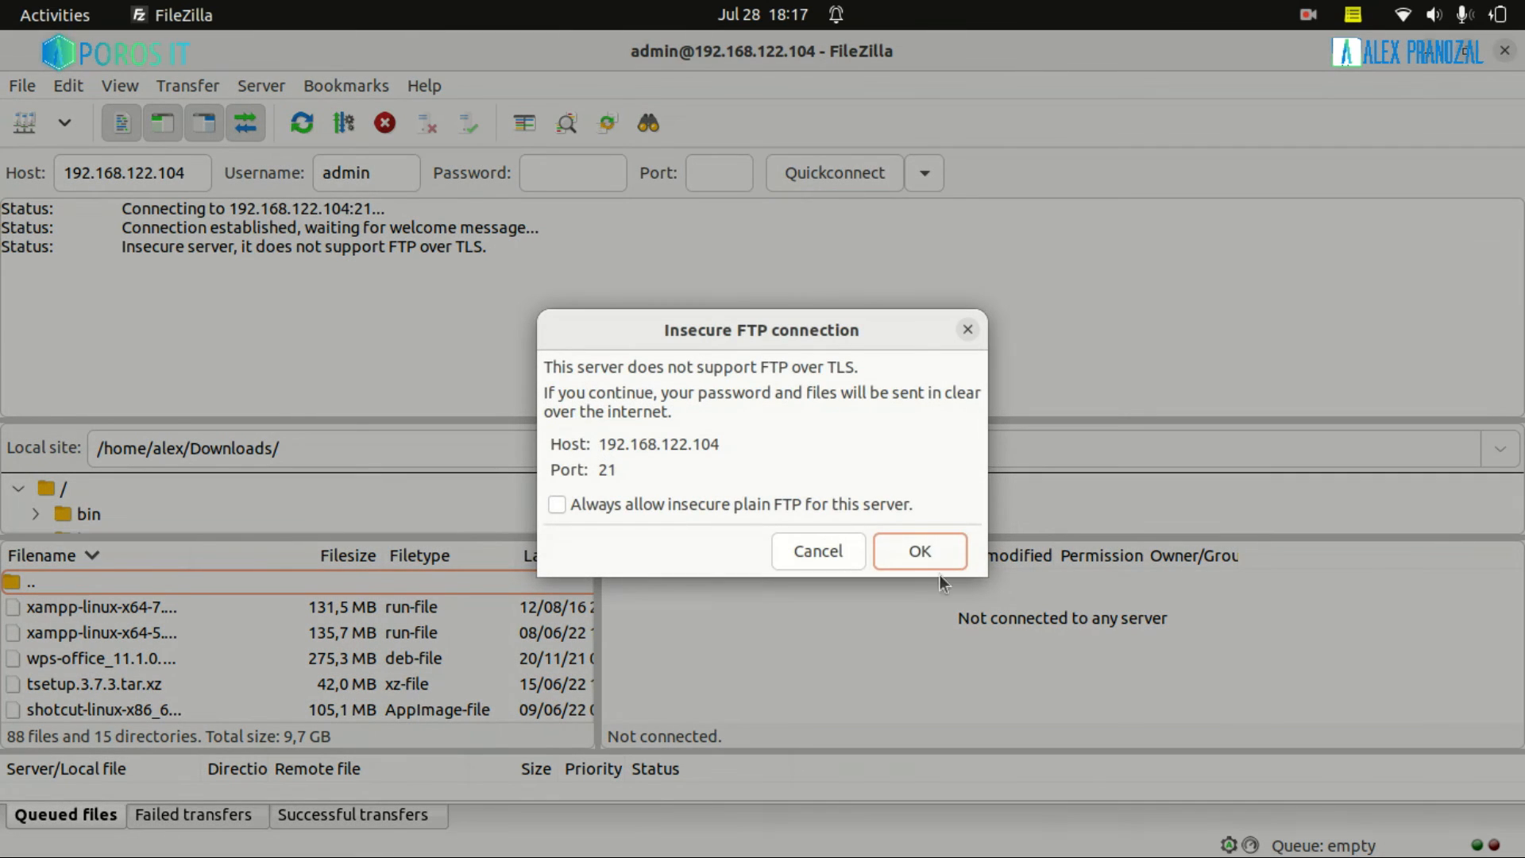
# Accept the insecure plain FTP connection and open the local Documents folder
pyautogui.click(928, 561)
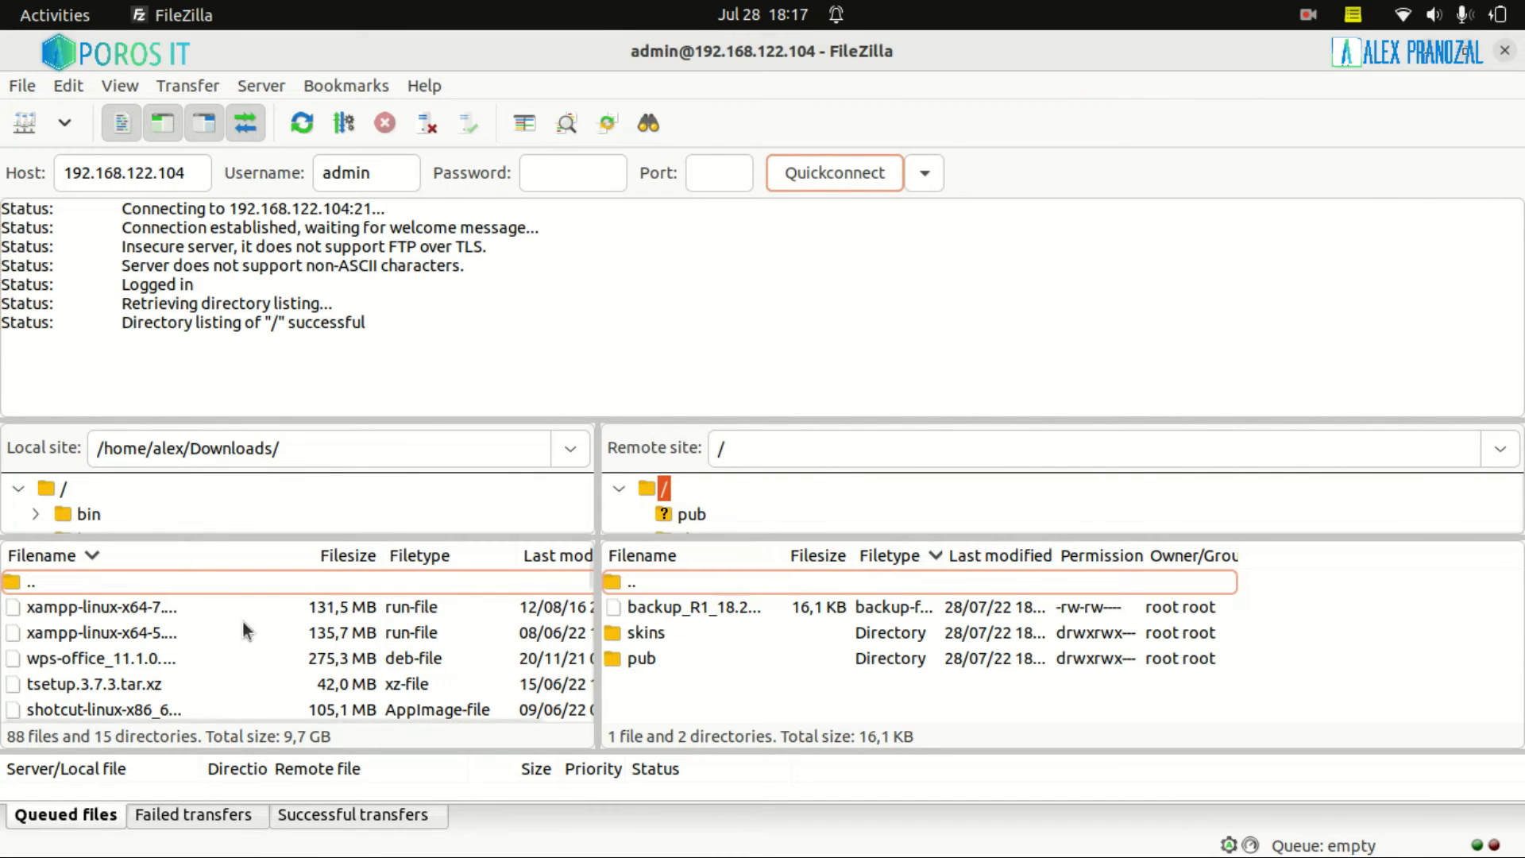
pyautogui.doubleClick(46, 583)
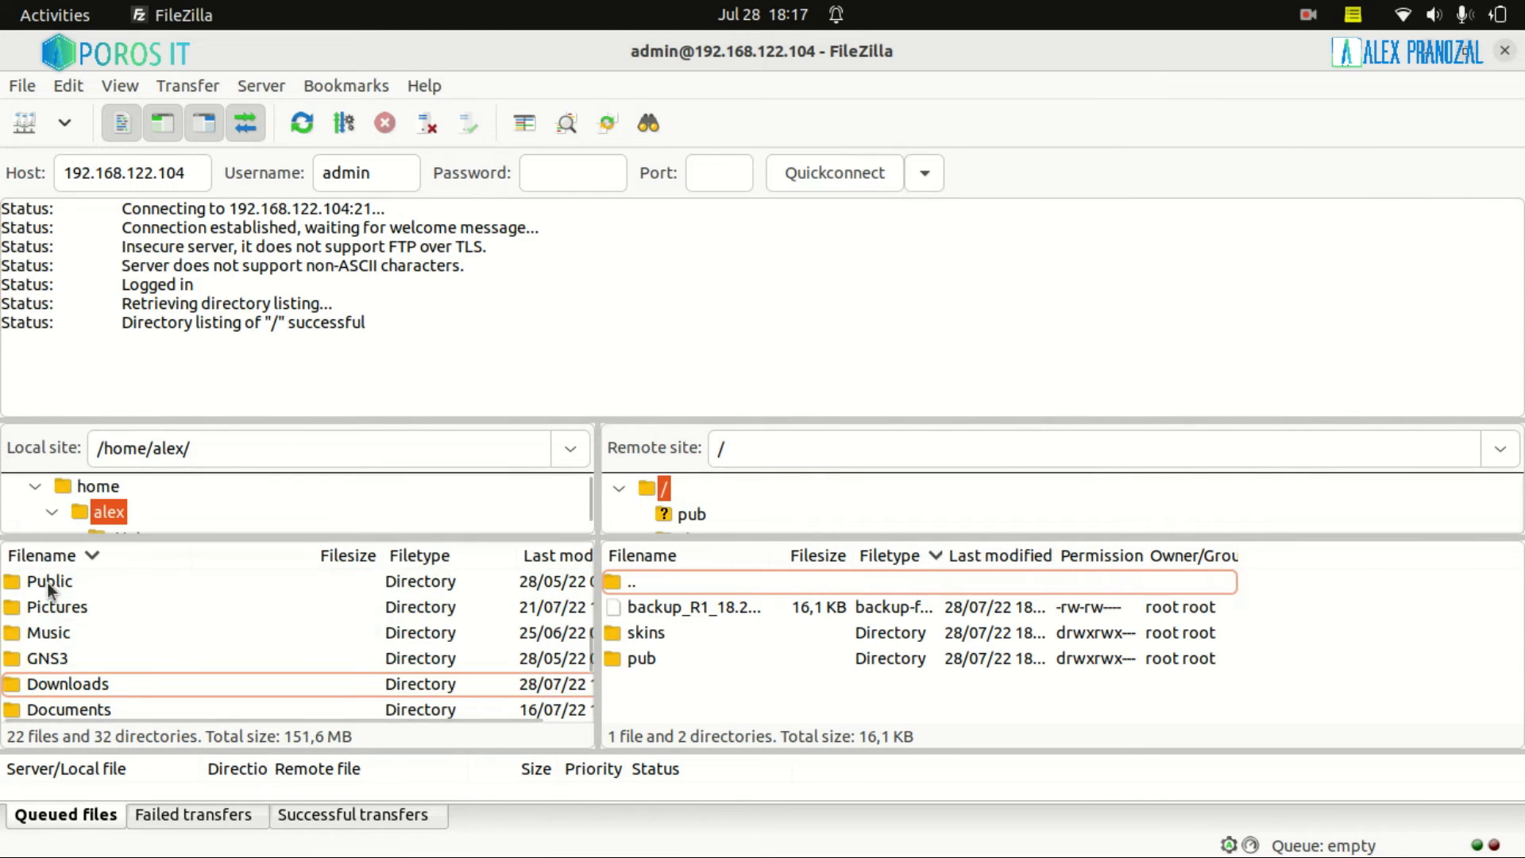
pyautogui.click(655, 612)
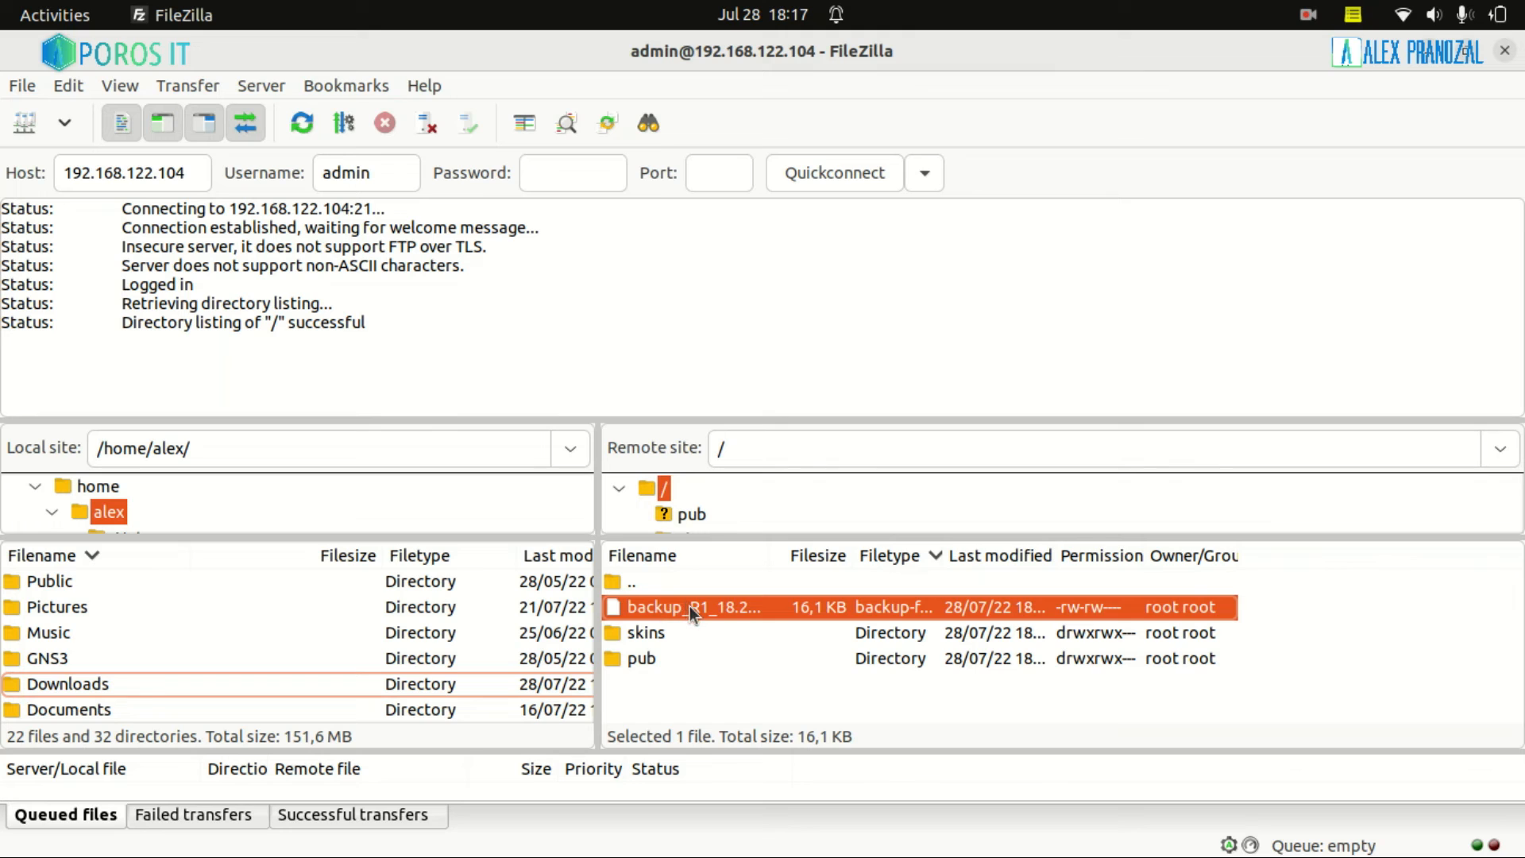
pyautogui.moveTo(689, 607)
pyautogui.mouseDown()
pyautogui.moveTo(100, 580)
pyautogui.moveTo(95, 596)
pyautogui.moveTo(666, 621)
pyautogui.mouseUp()
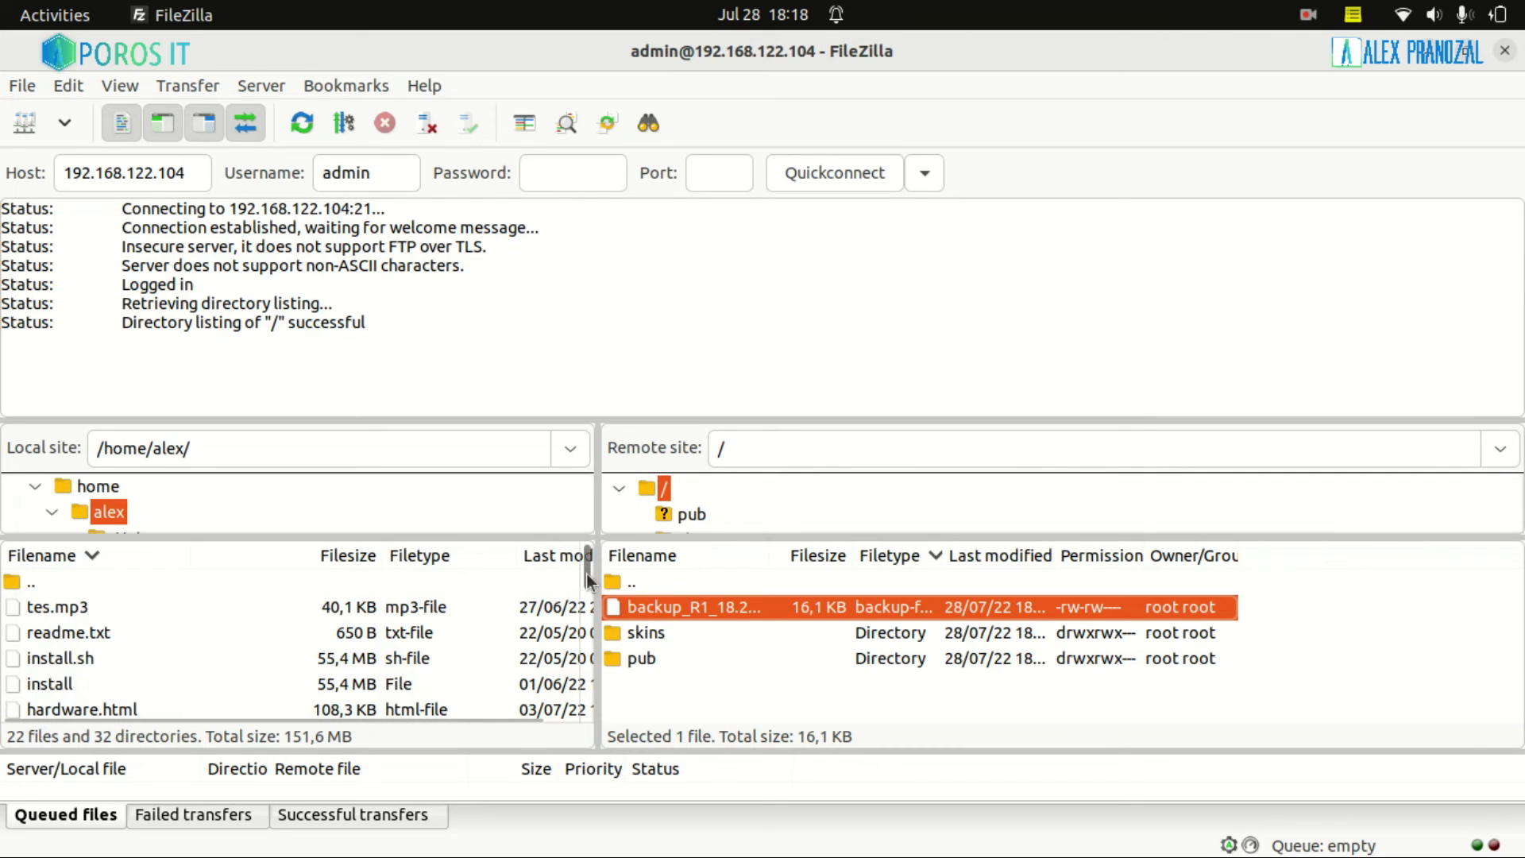
pyautogui.moveTo(587, 580); pyautogui.dragTo(583, 670)
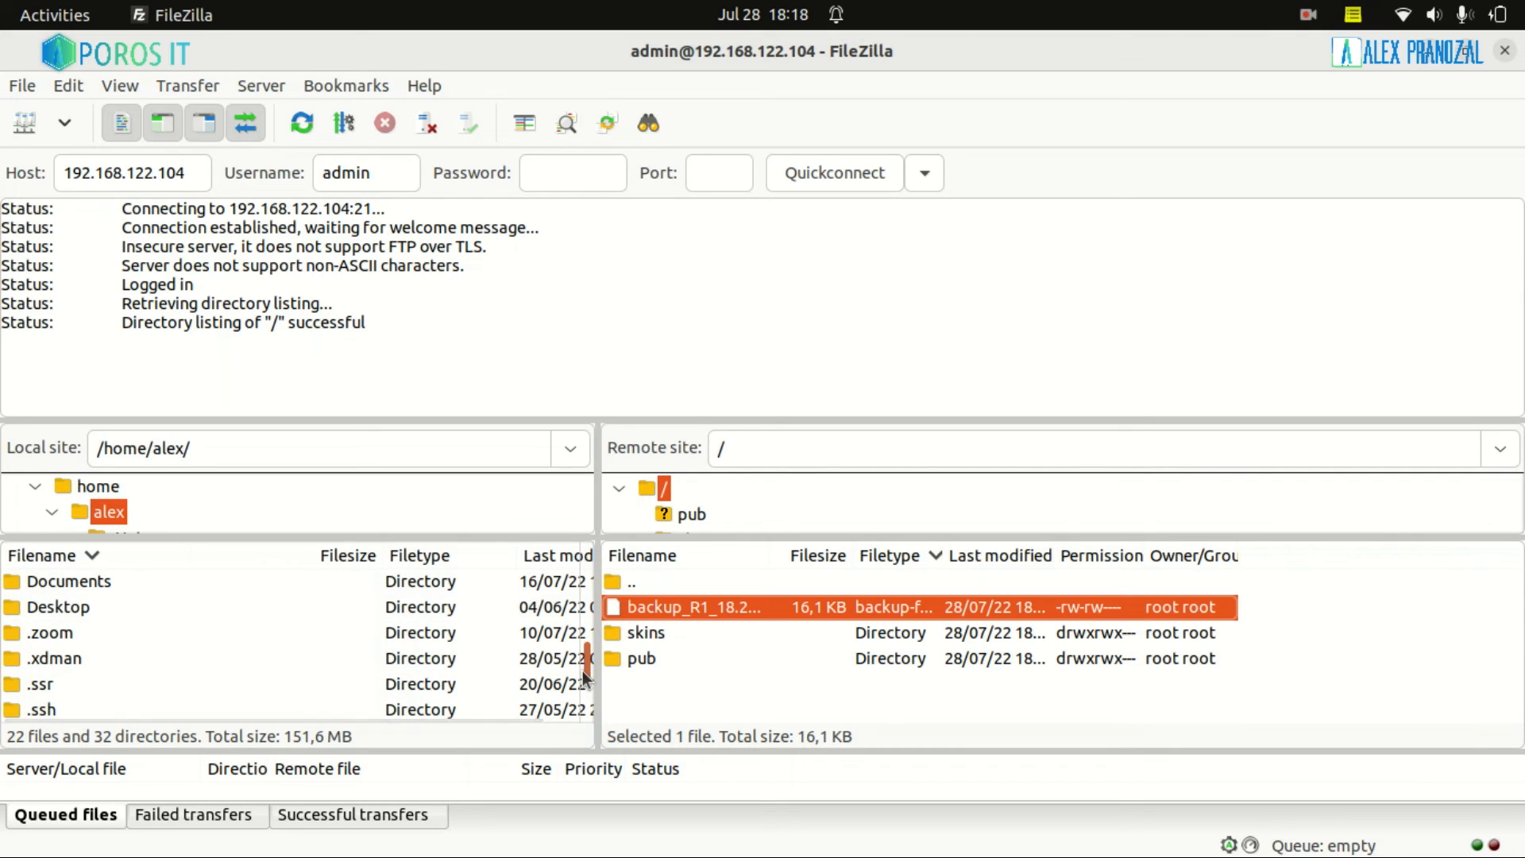
pyautogui.click(83, 585)
pyautogui.doubleClick(83, 585)
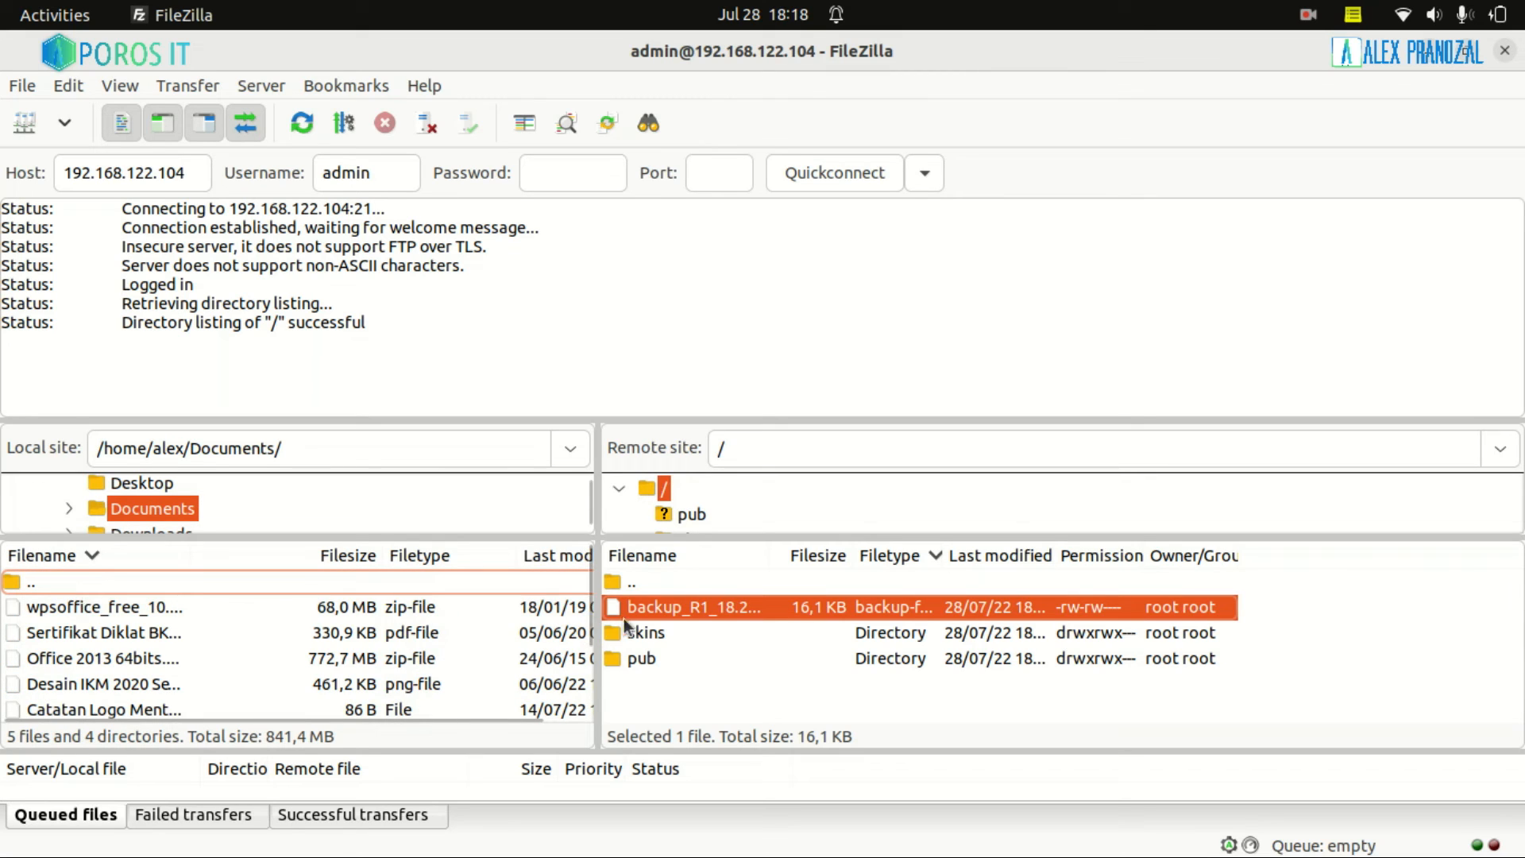
# Download backup_R1_18.25.backup from R1 into Documents and check the successful transfer in the log
pyautogui.scroll(-2, 583, 580)
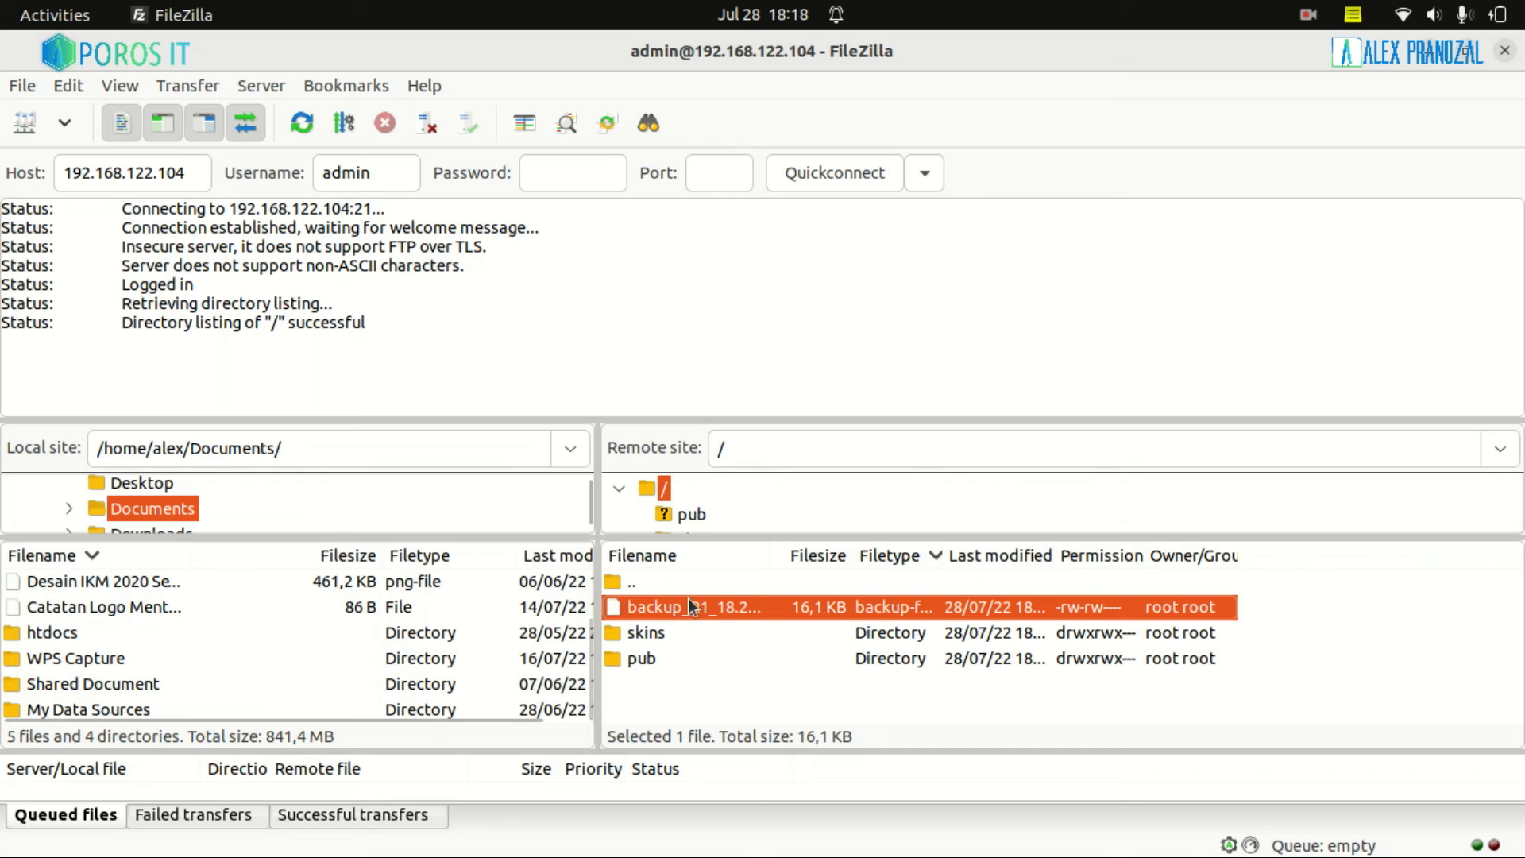
pyautogui.moveTo(689, 606); pyautogui.dragTo(106, 668)
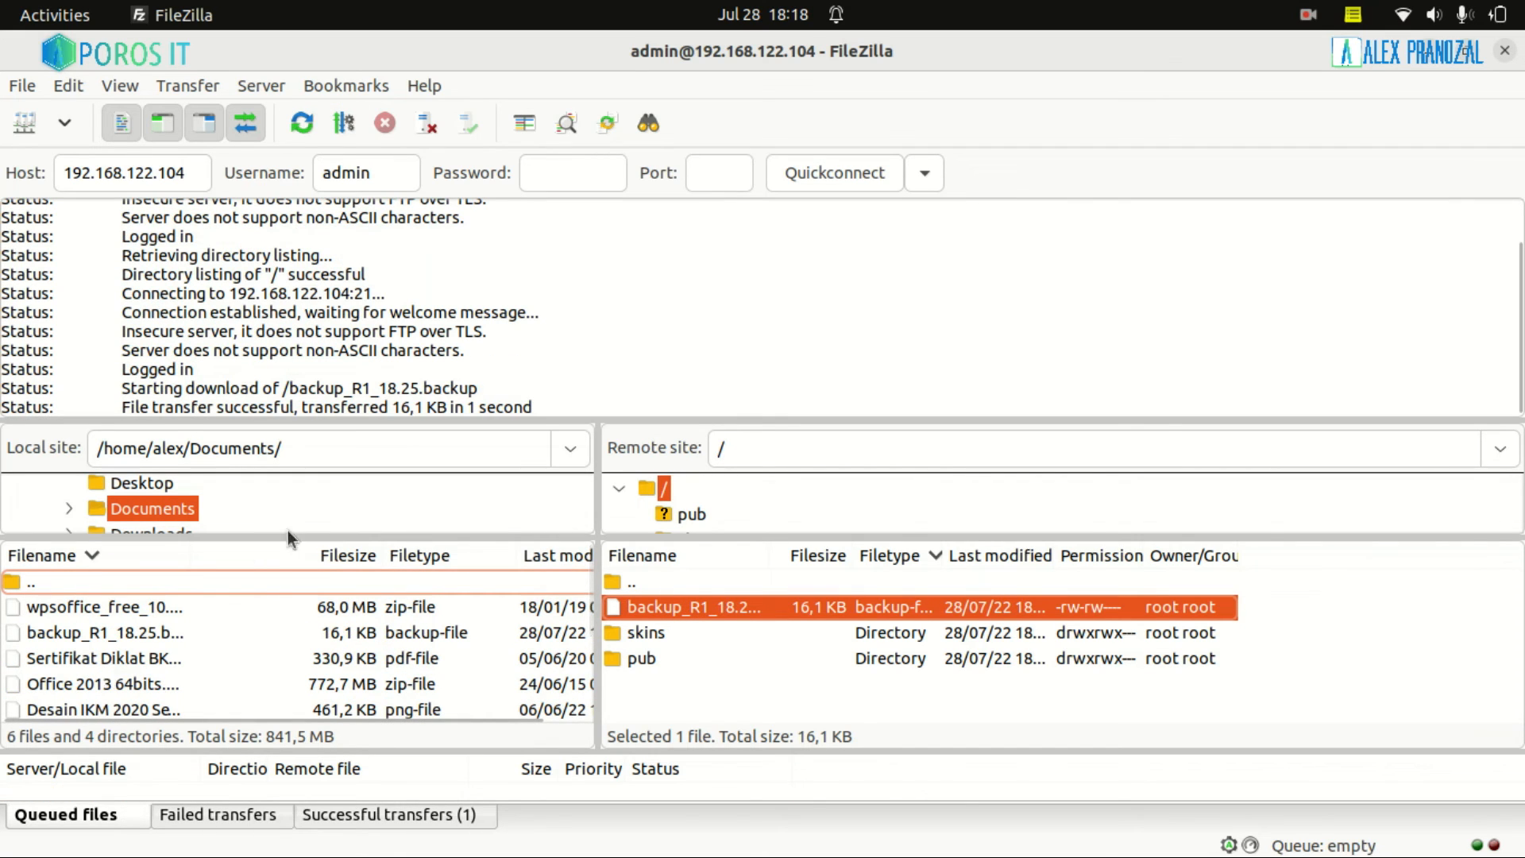
pyautogui.moveTo(120, 407); pyautogui.dragTo(301, 421)
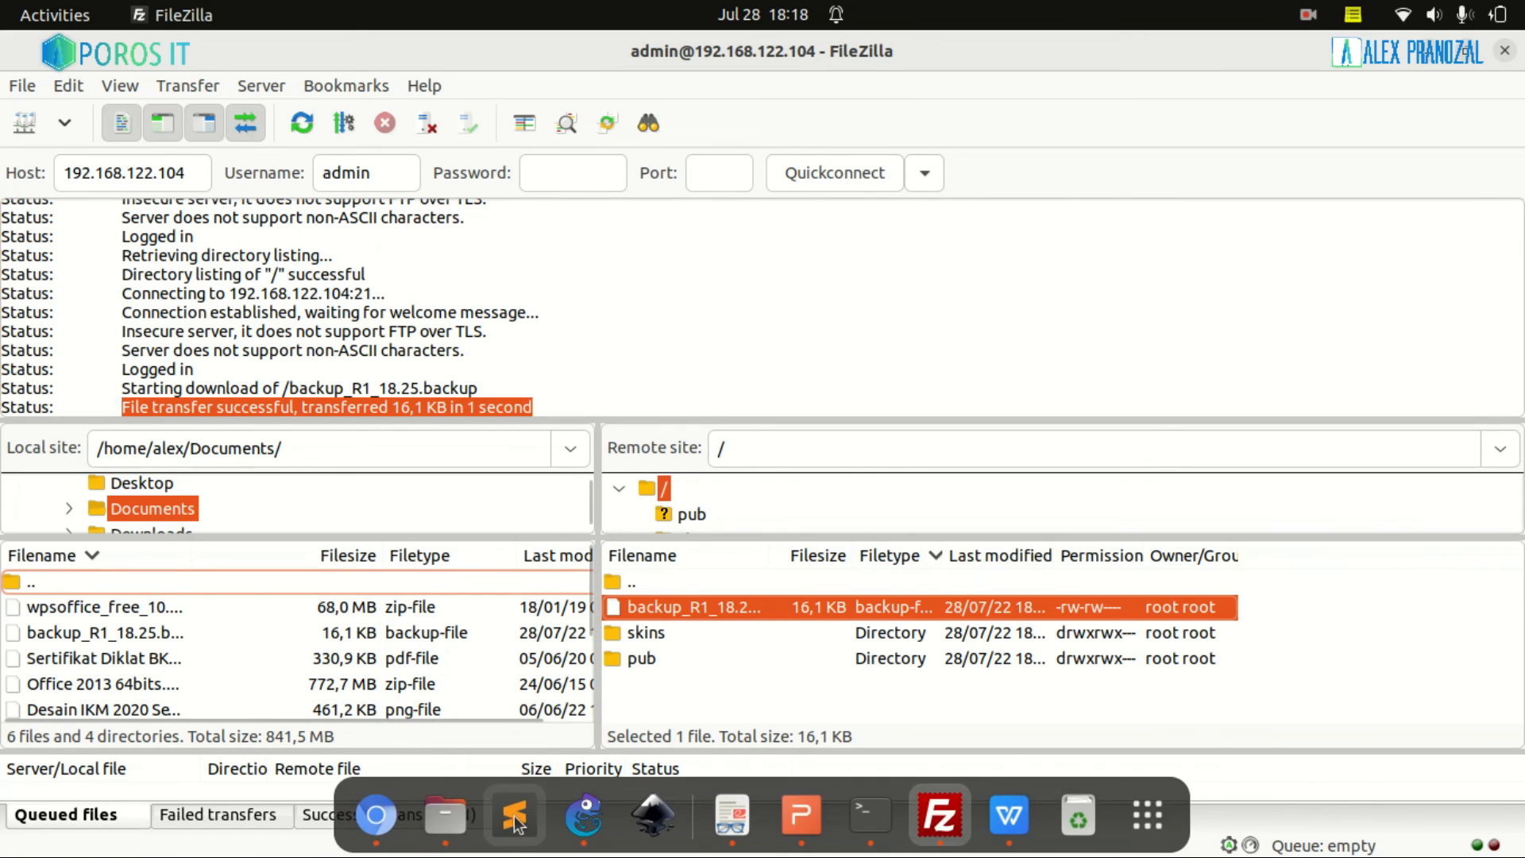
# In Files, go to Documents and select backup_R1_18.25.backup
pyautogui.click(446, 826)
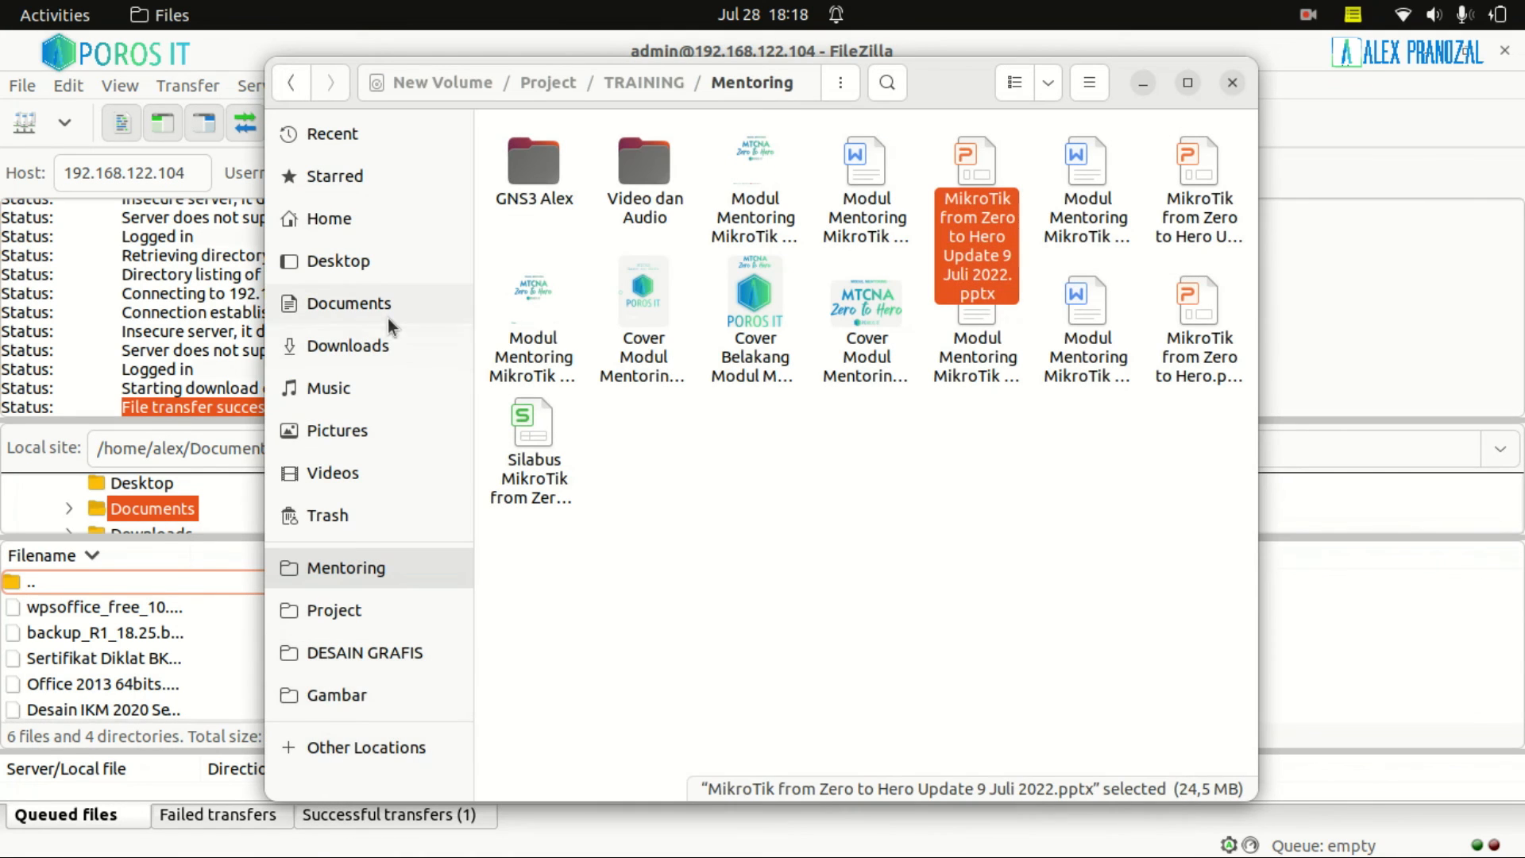
pyautogui.click(364, 301)
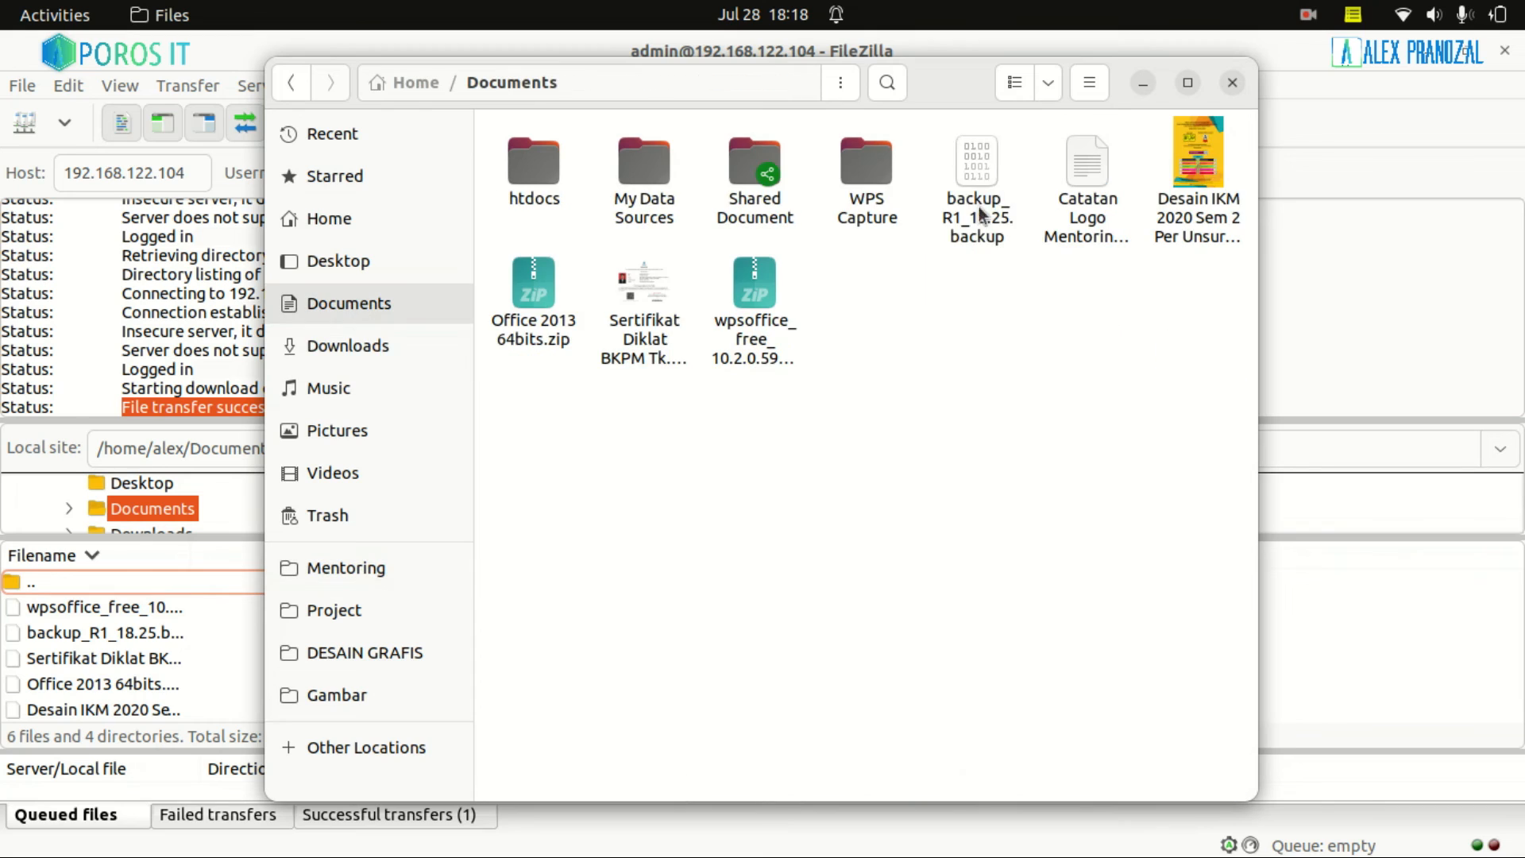
pyautogui.click(961, 236)
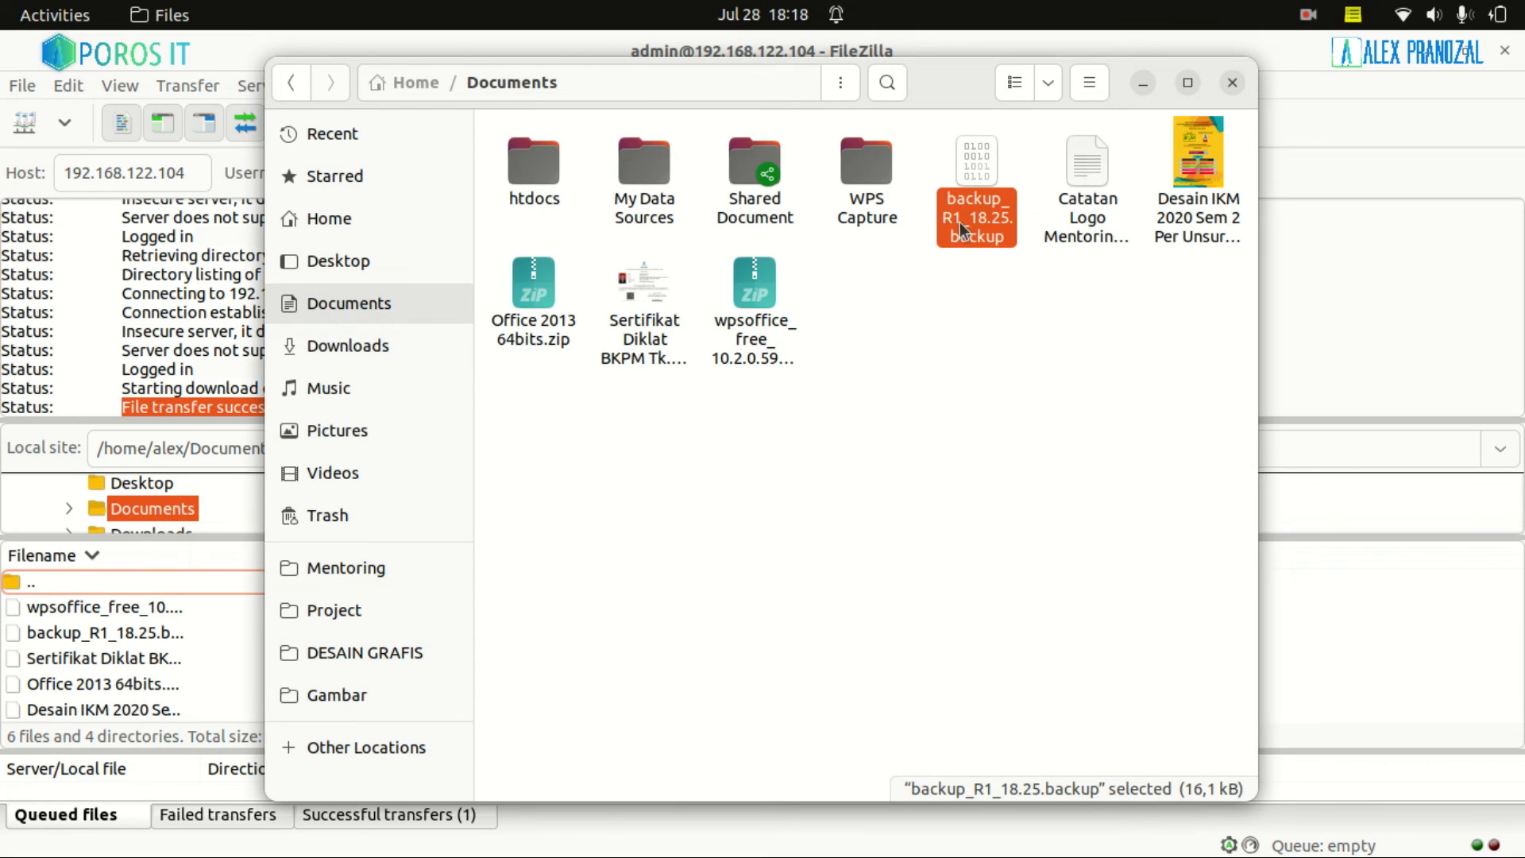
# Open the backup file with Text Editor through Select Application
pyautogui.rightClick(965, 165)
pyautogui.click(1022, 188)
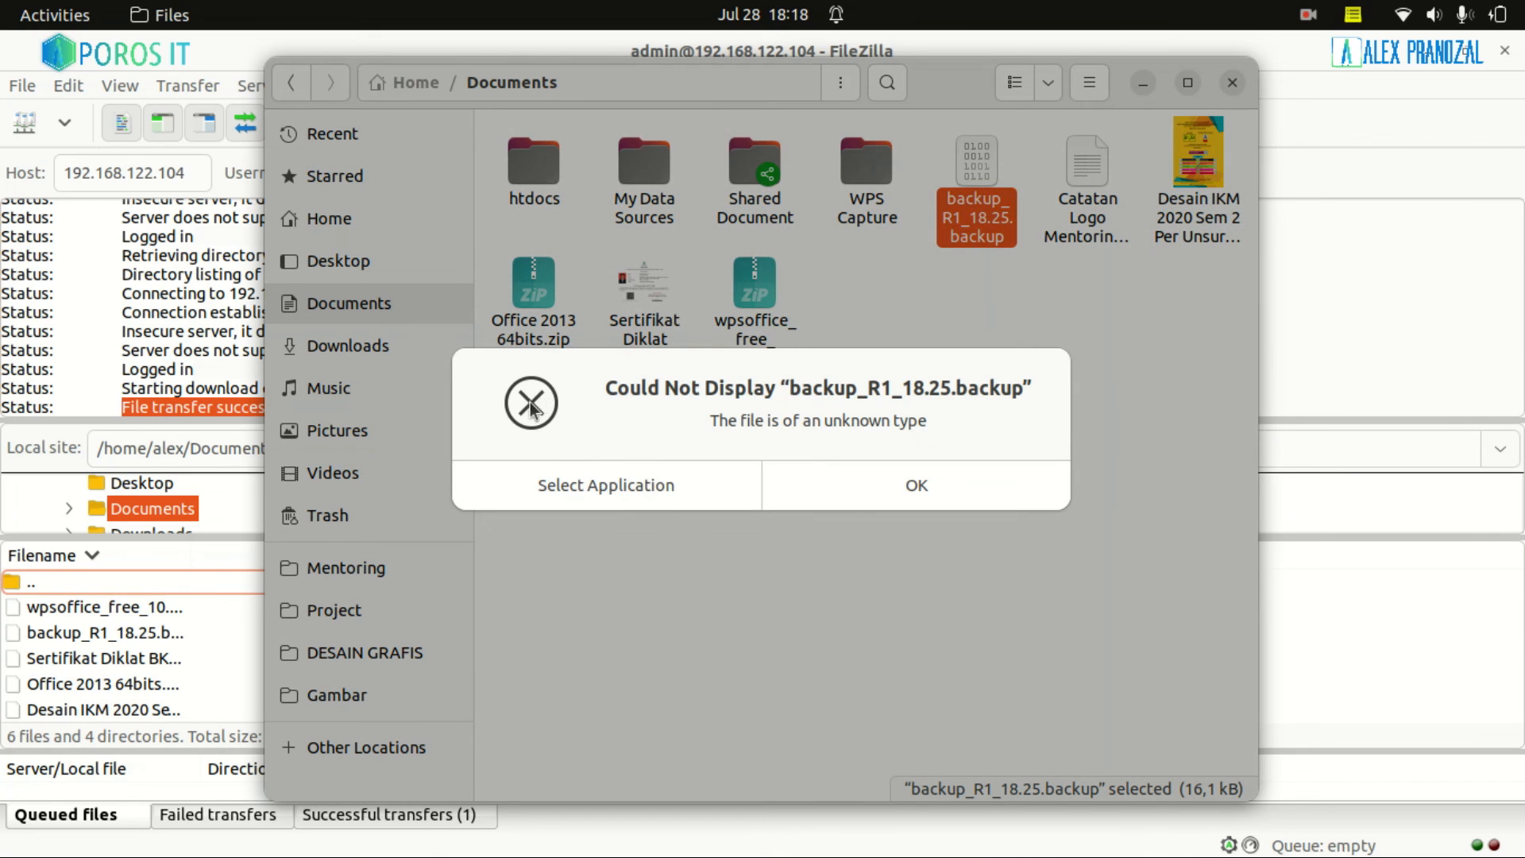
pyautogui.click(687, 492)
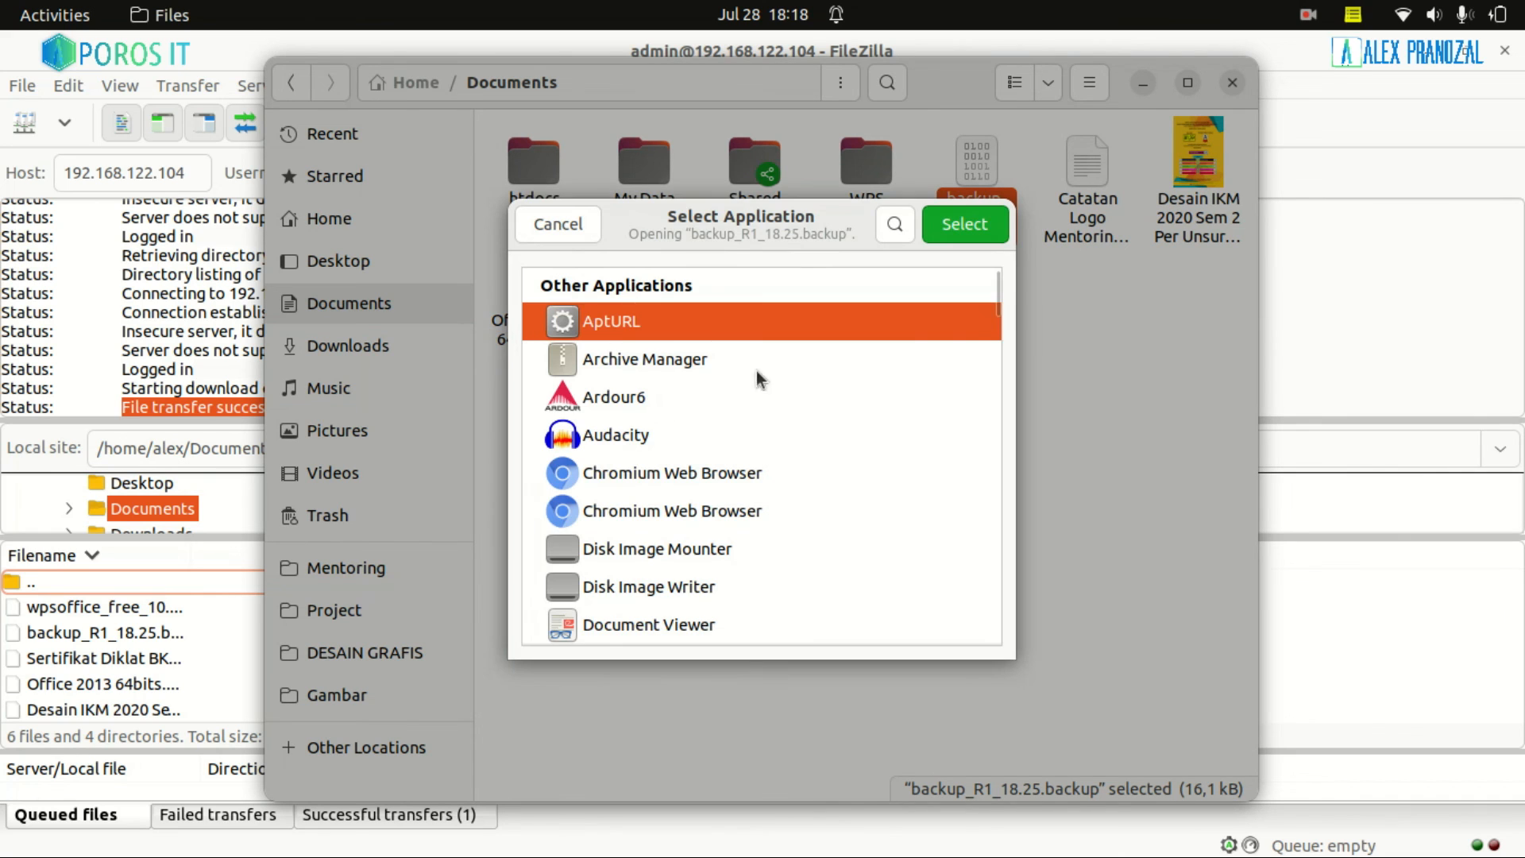
pyautogui.scroll(-1, 999, 308)
pyautogui.scroll(-4, 1000, 311)
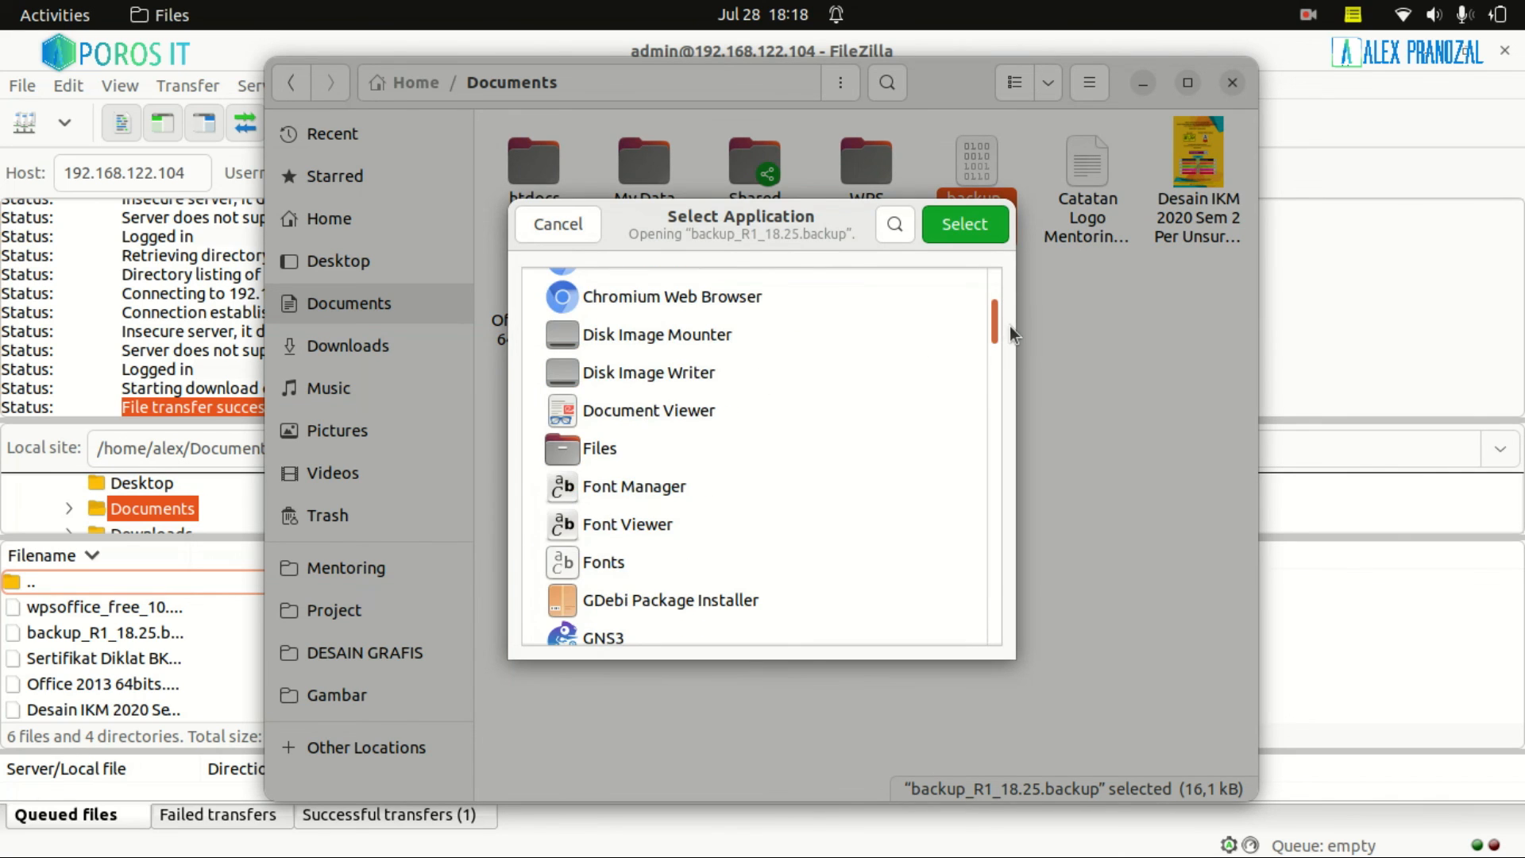
pyautogui.moveTo(1008, 326); pyautogui.dragTo(952, 595)
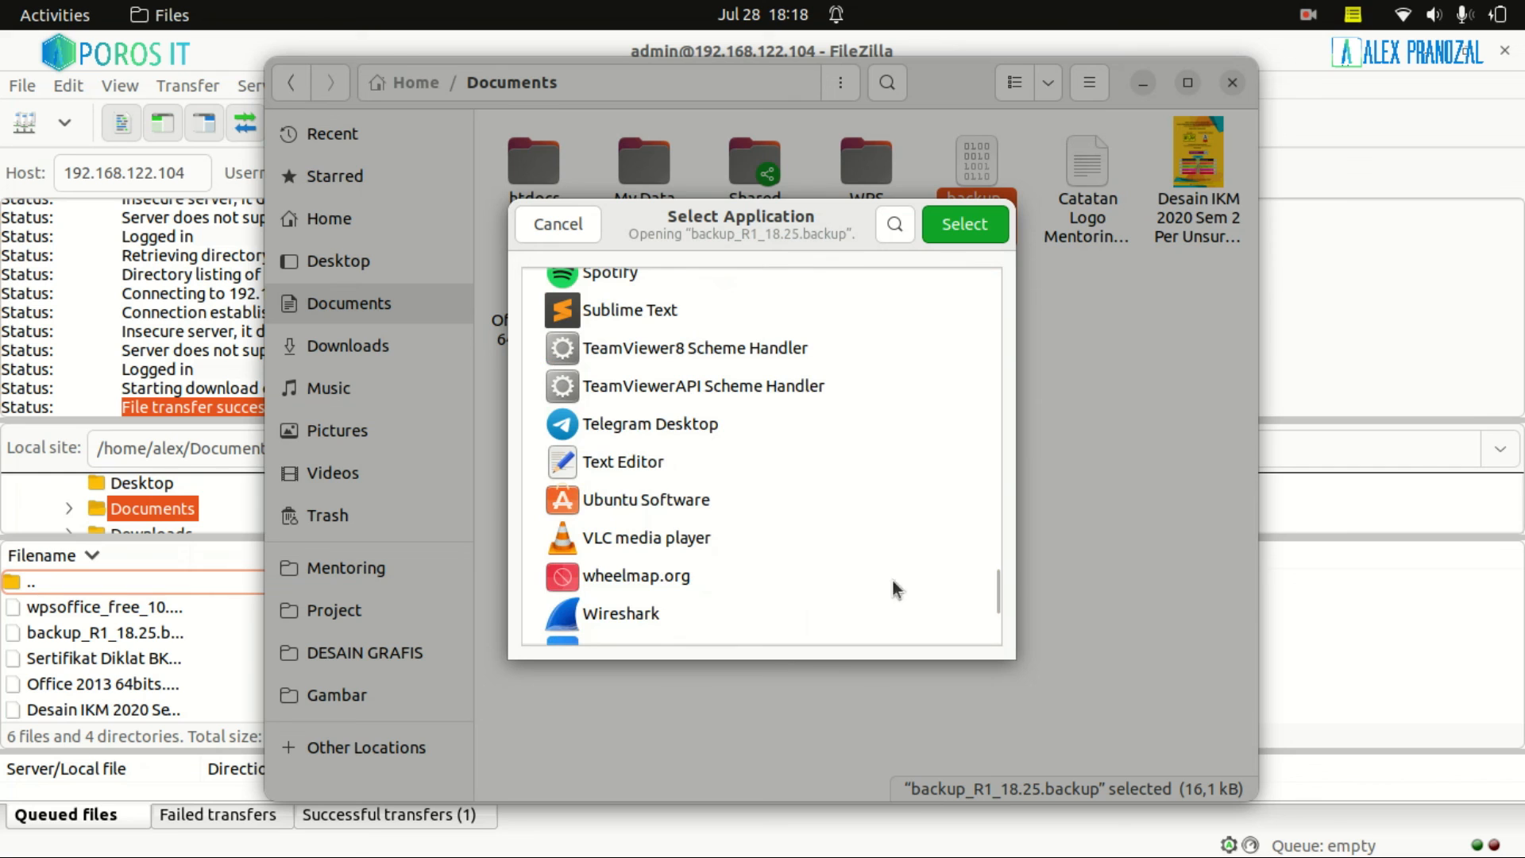
pyautogui.click(921, 461)
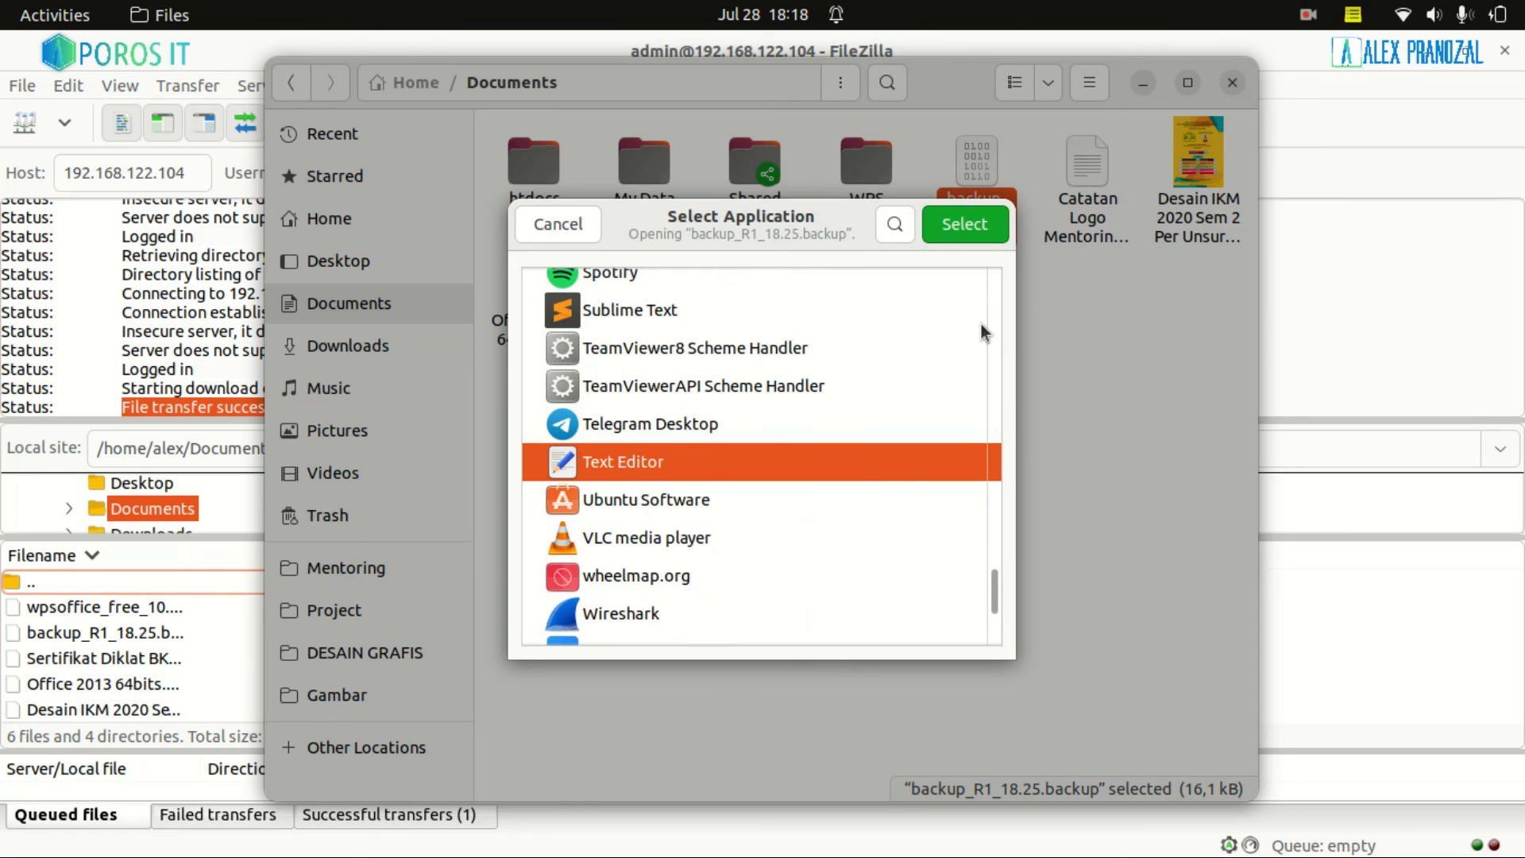
pyautogui.click(965, 238)
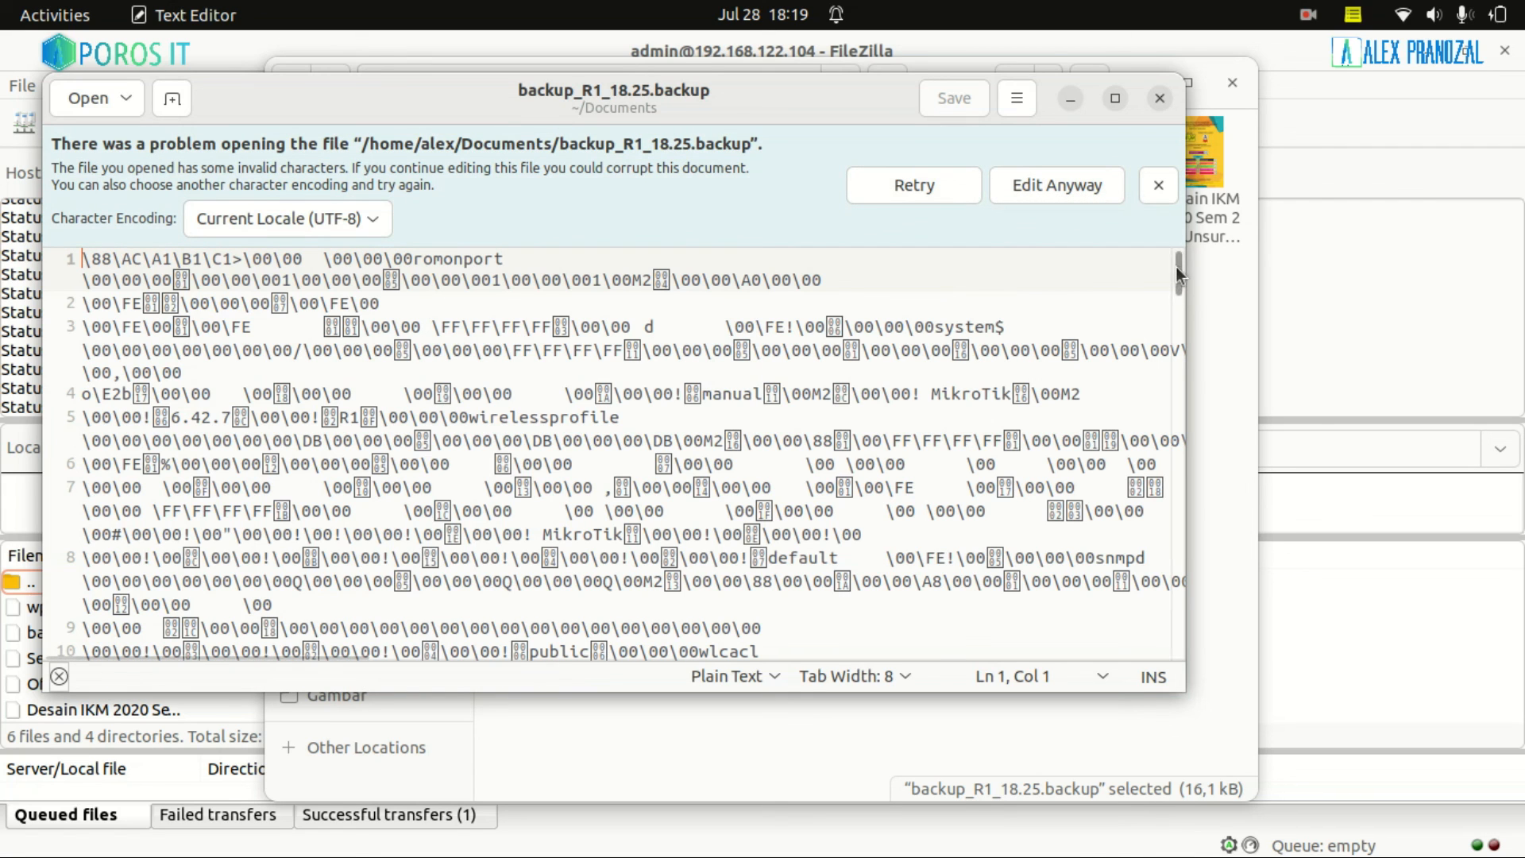
# Scroll through the backup, highlight lines 24–32 of readable settings, then close Text Editor
pyautogui.moveTo(1177, 265); pyautogui.dragTo(1188, 300)
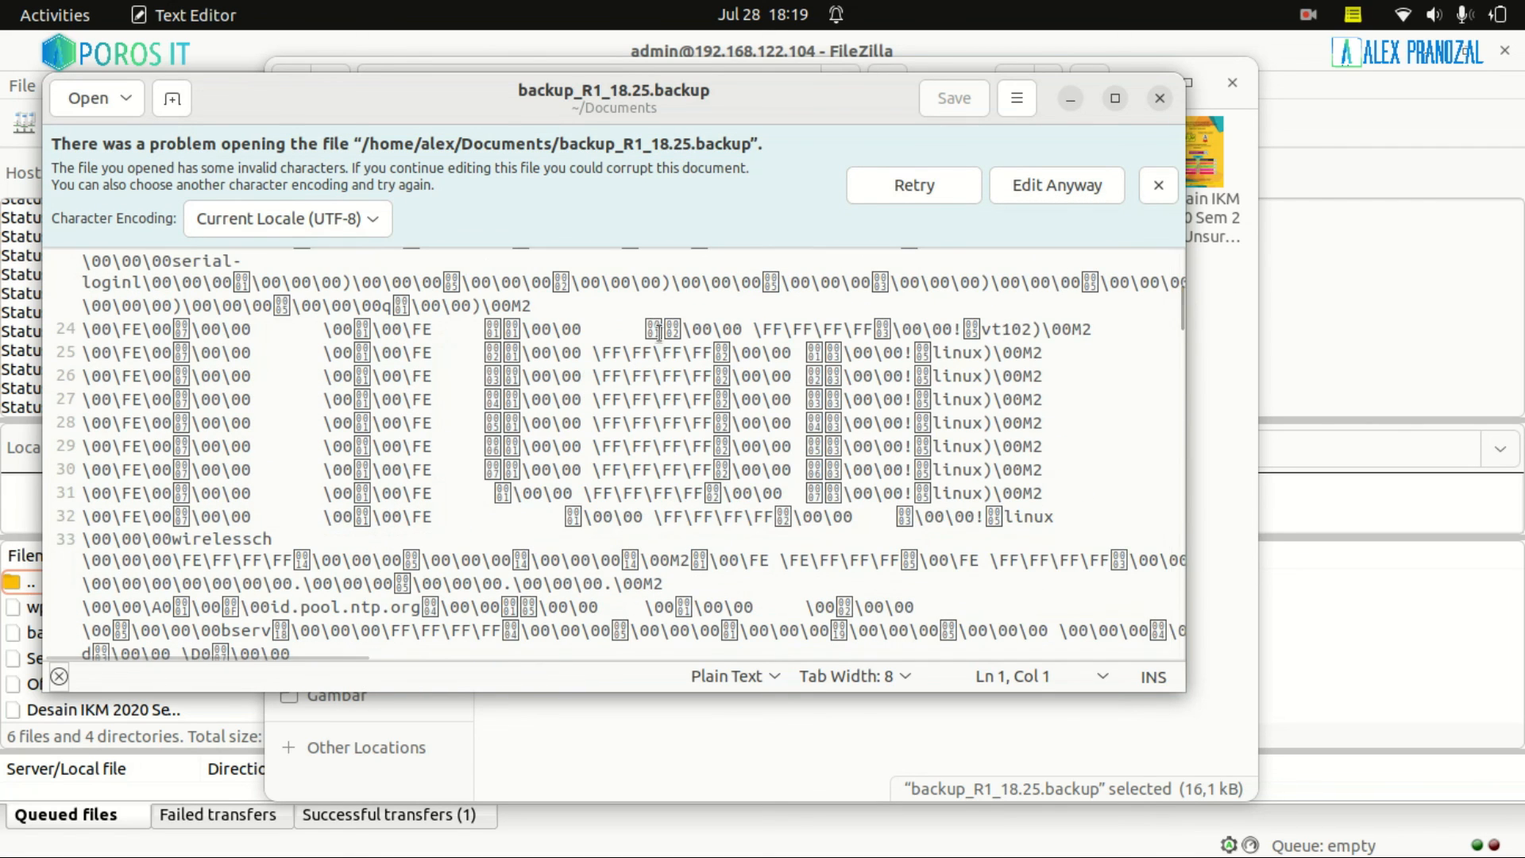
pyautogui.moveTo(163, 329); pyautogui.dragTo(242, 516)
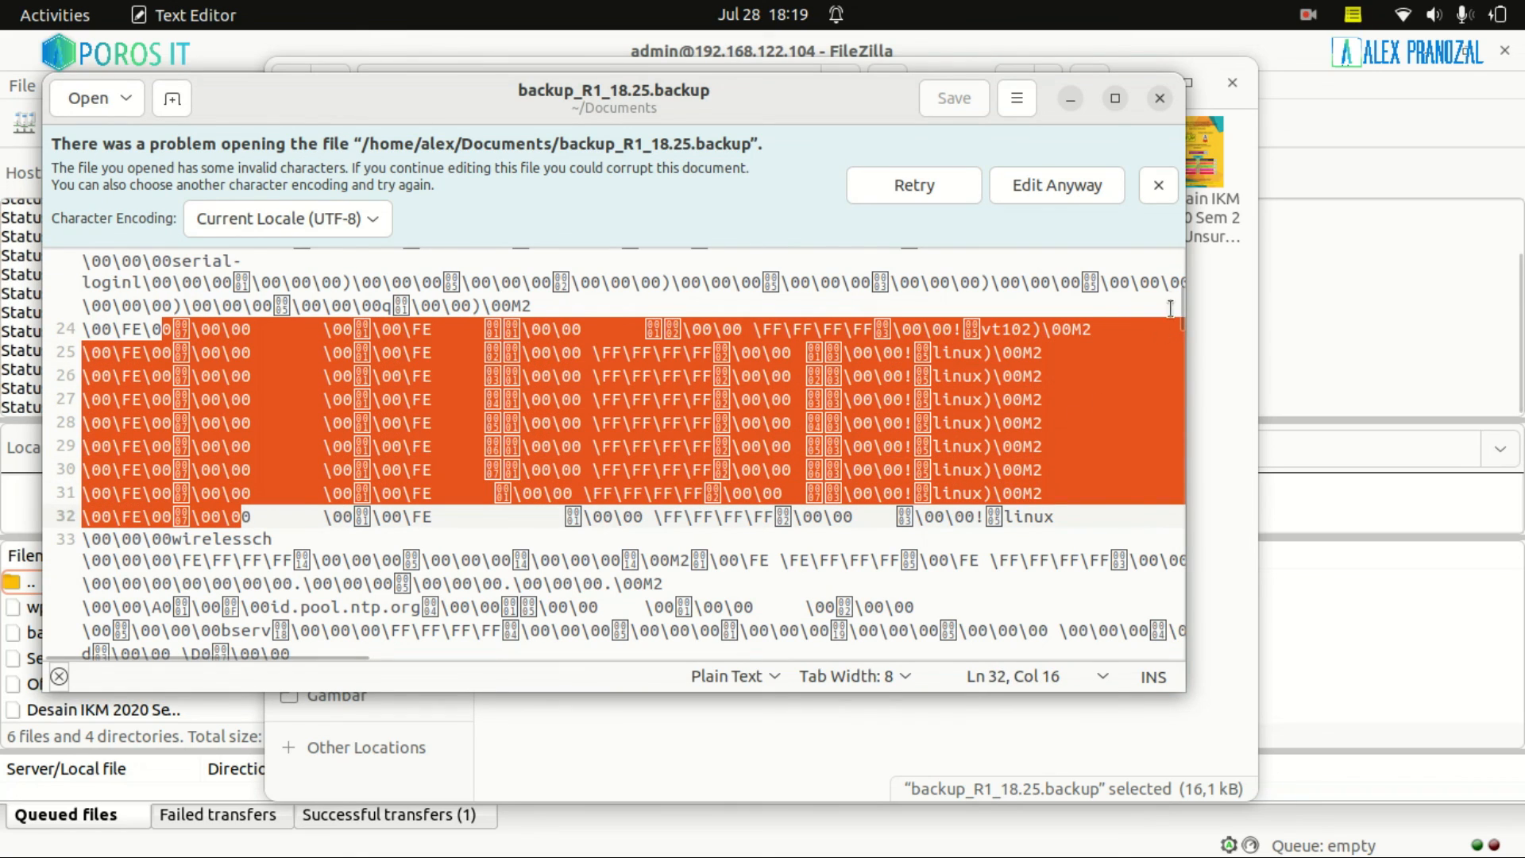
pyautogui.moveTo(1178, 312); pyautogui.dragTo(1164, 478)
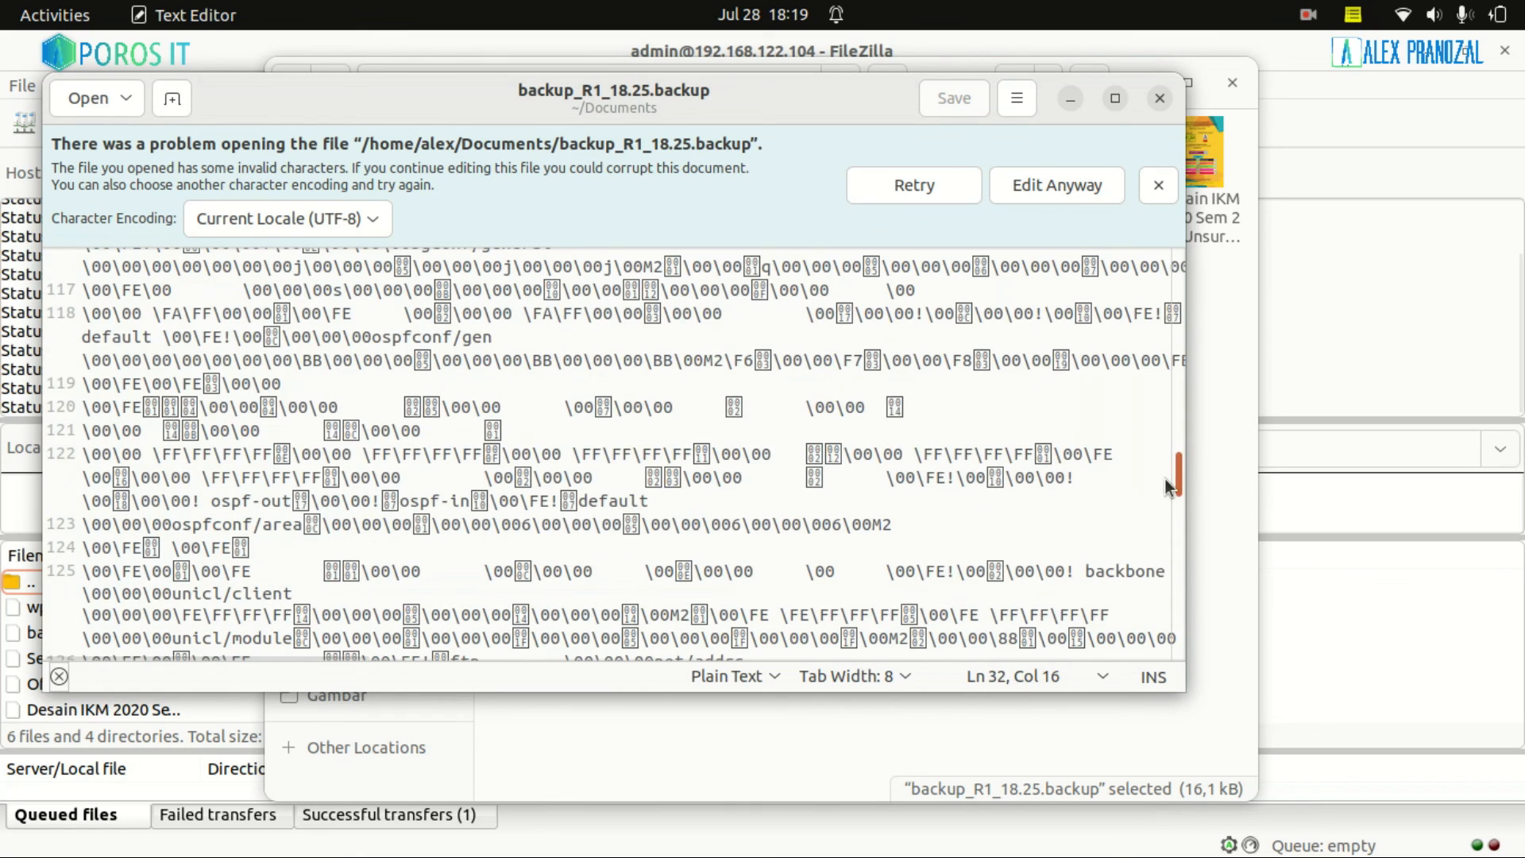
pyautogui.click(1160, 99)
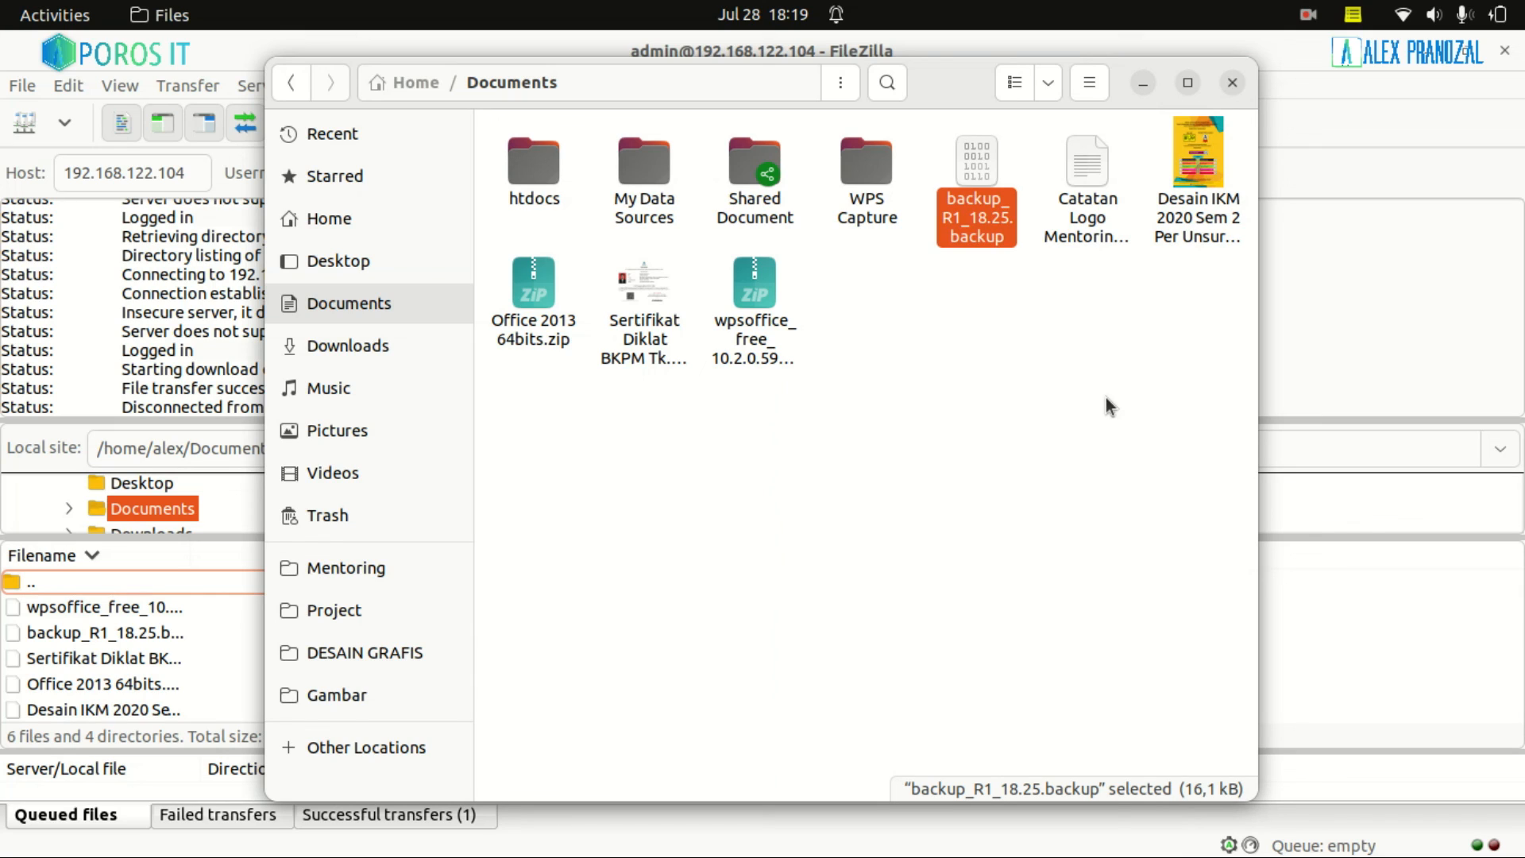
# Open the screen recorder's options
pyautogui.click(1309, 15)
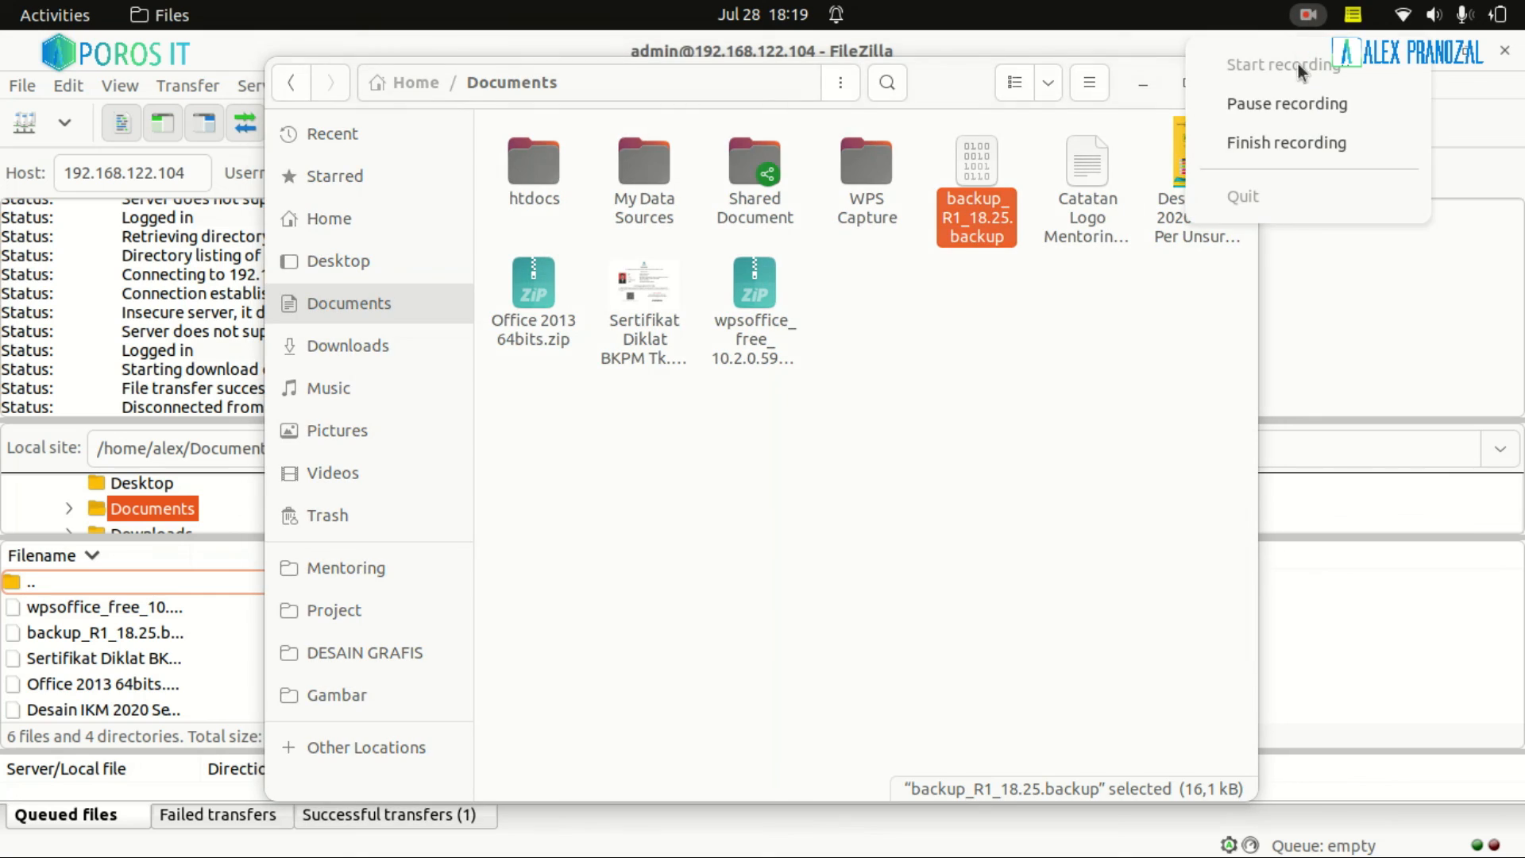